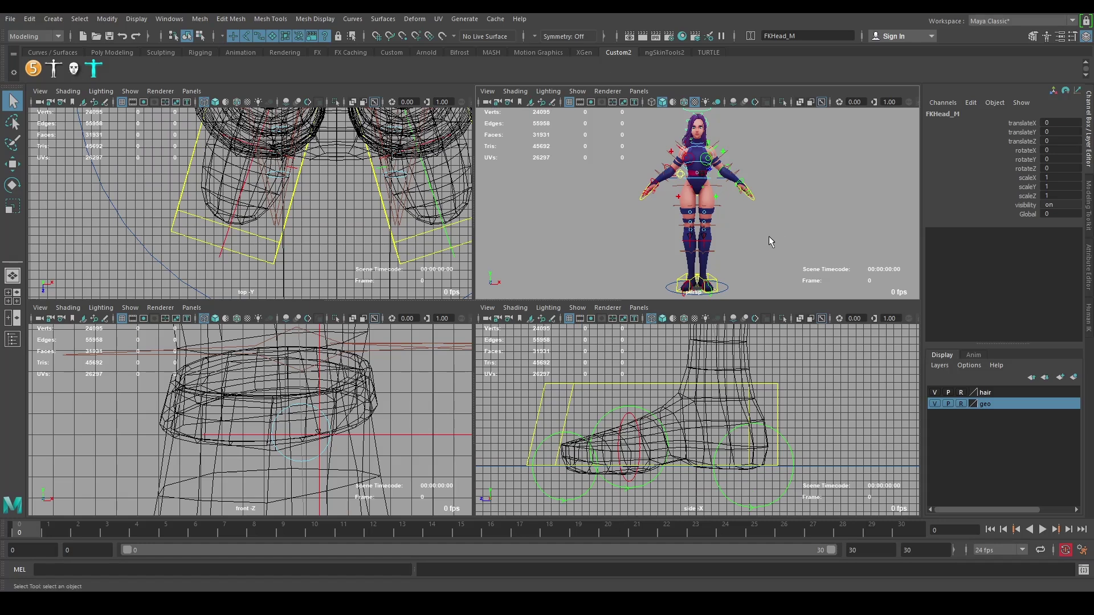
Step: Bring up the MAYjLEE.mp4 dance reference in VLC media player, play it, and pause near the end
key(space)
alt+drag(758, 256, 548, 406)
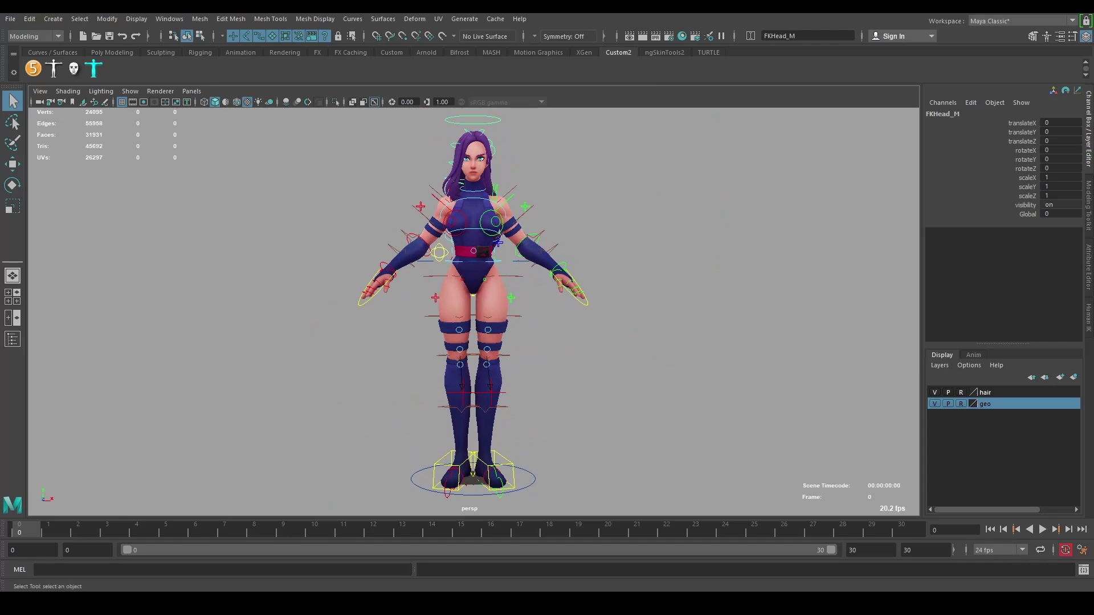
drag(0, 395, 604, 92)
click(448, 526)
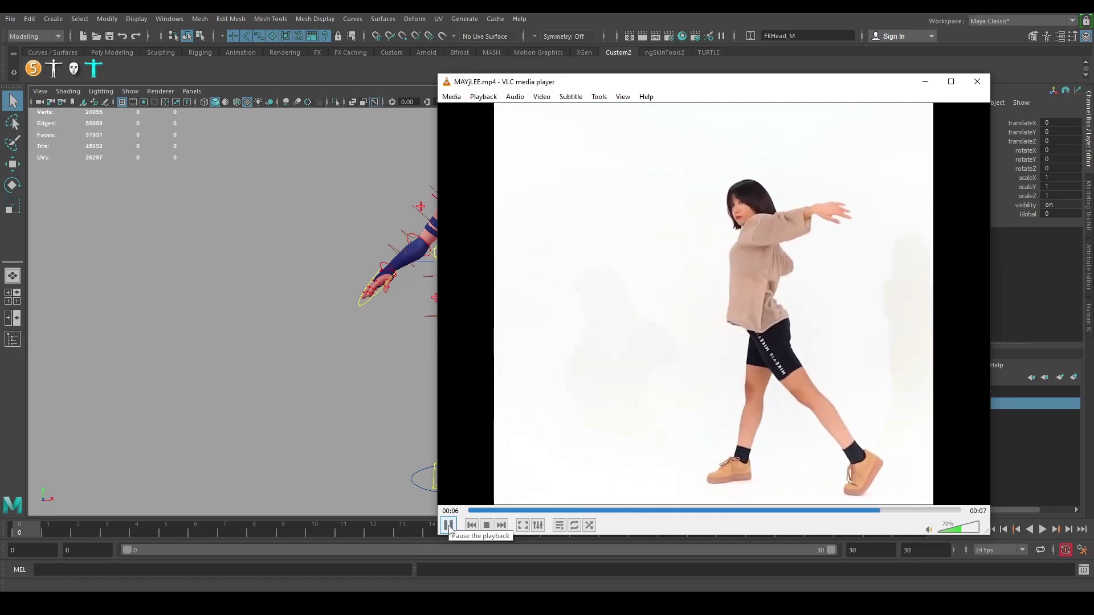
click(448, 525)
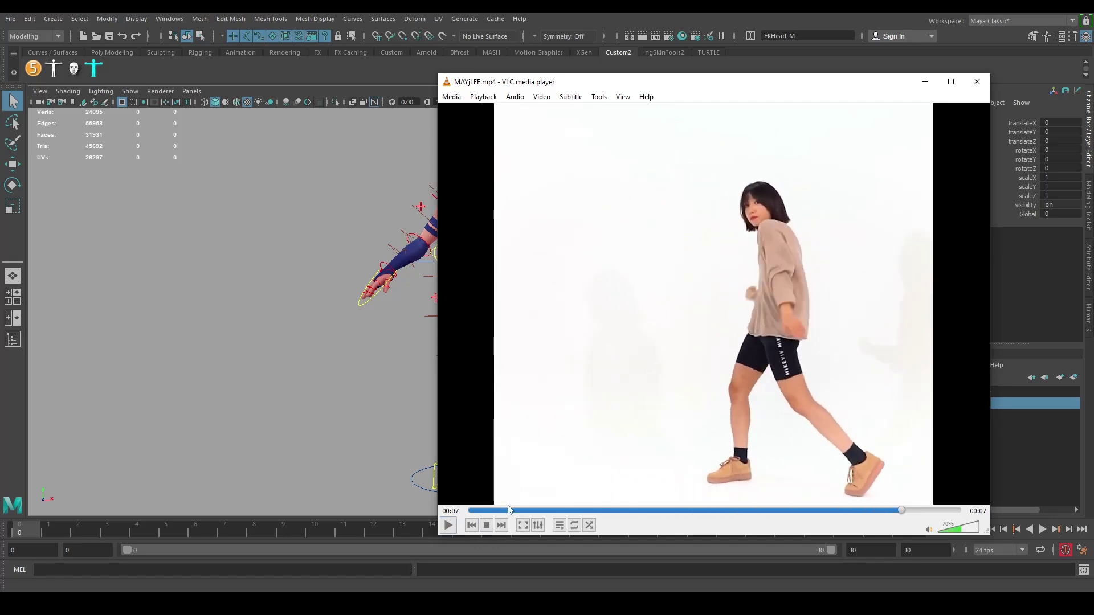
Step: Switch to the DeepMotion Animate 3D website in Chrome and sign in to the account
mouse_move(373, 603)
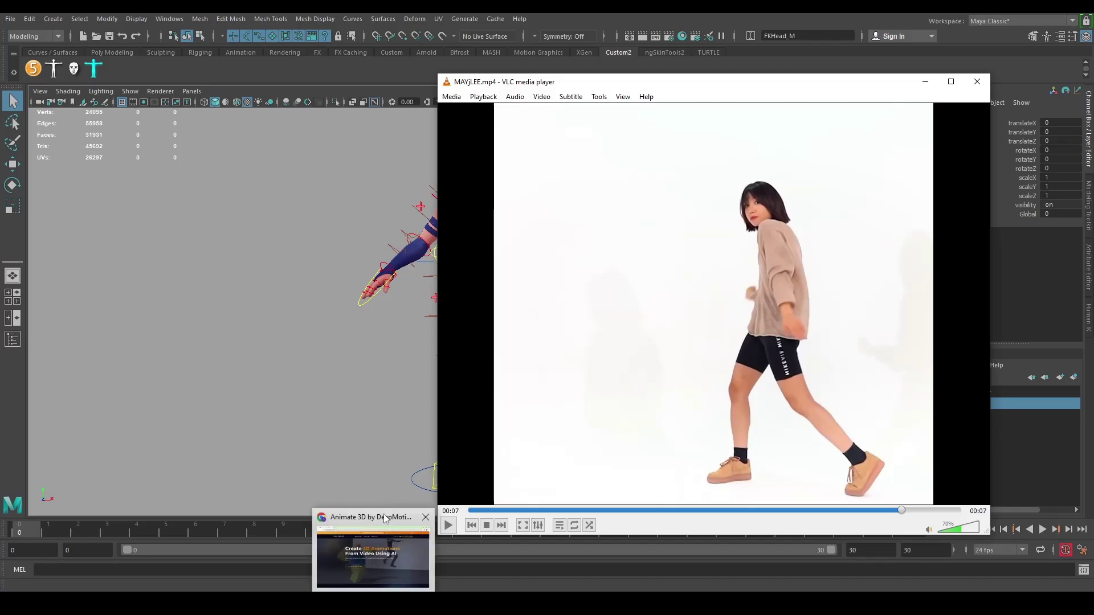
click(373, 556)
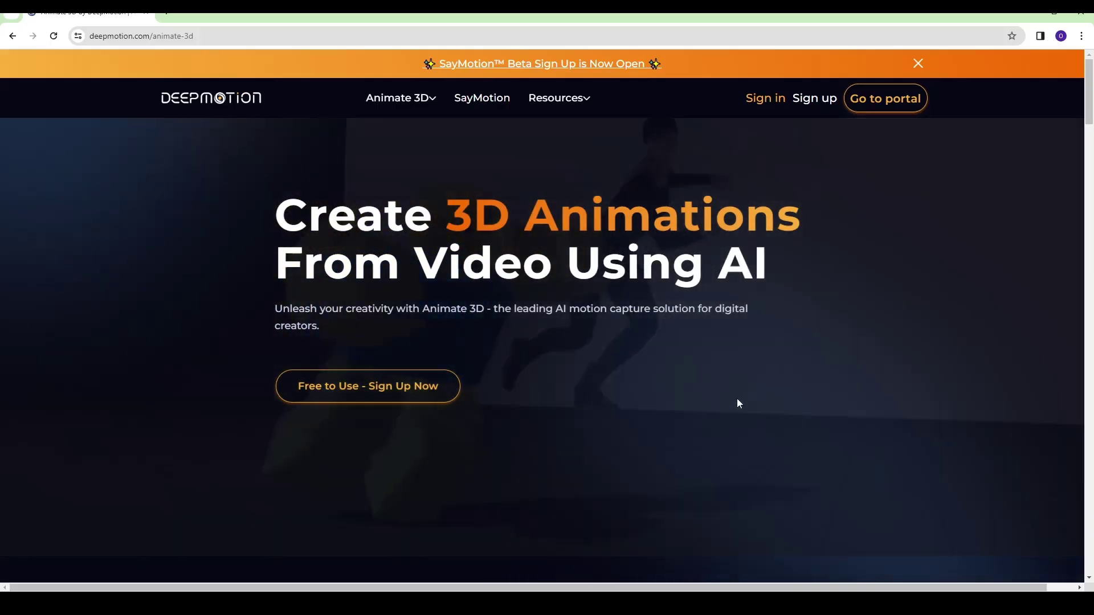
scroll(737, 398, down, 1)
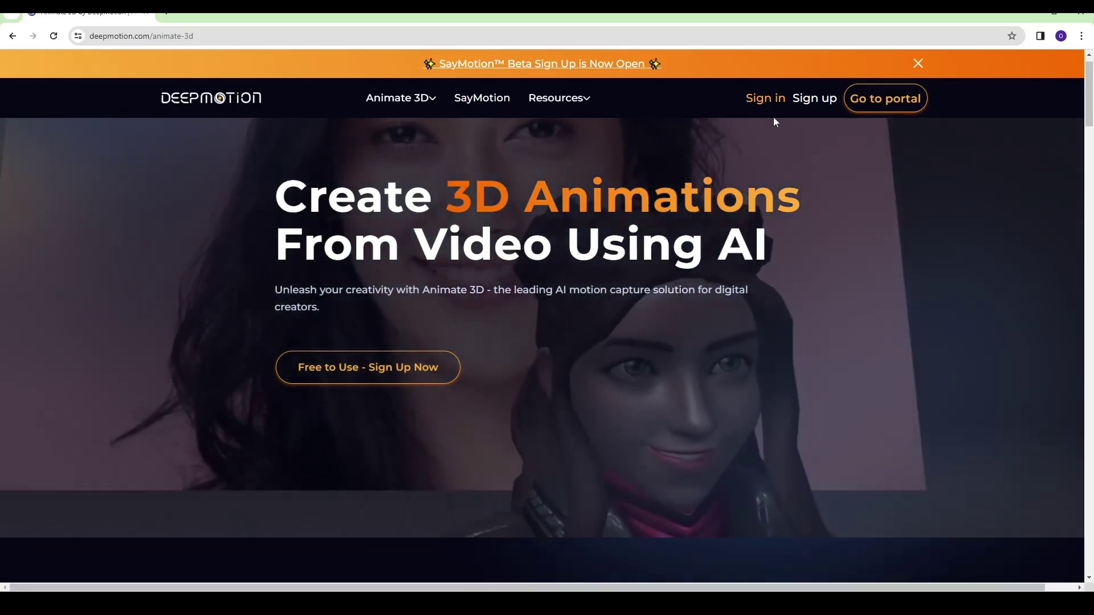
click(769, 100)
click(569, 390)
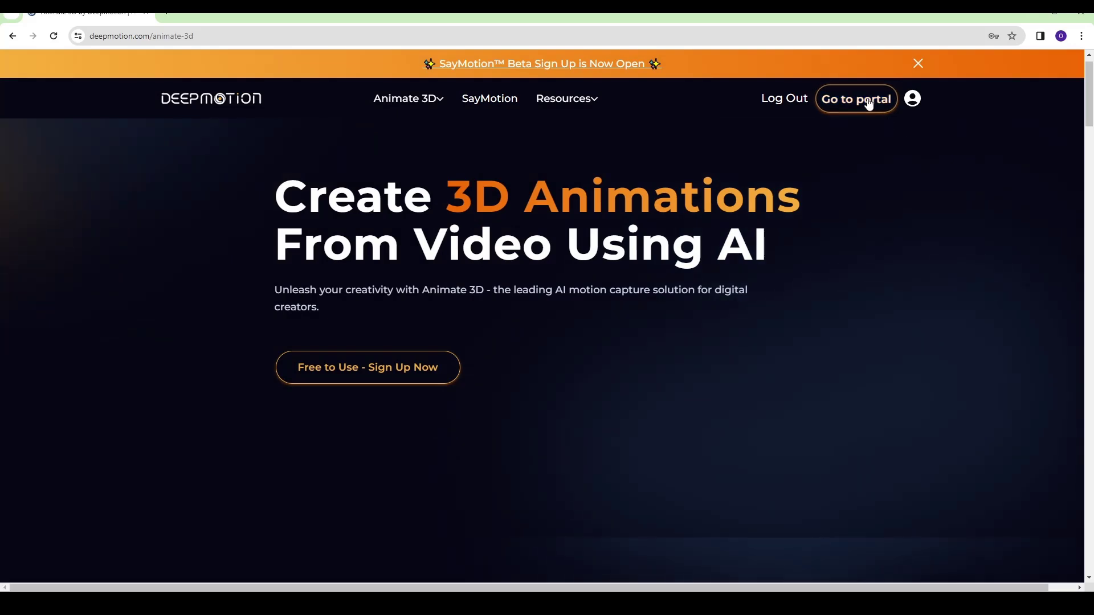
Step: Go to the DeepMotion portal's Animate 3D product and start creating a new animation
click(869, 106)
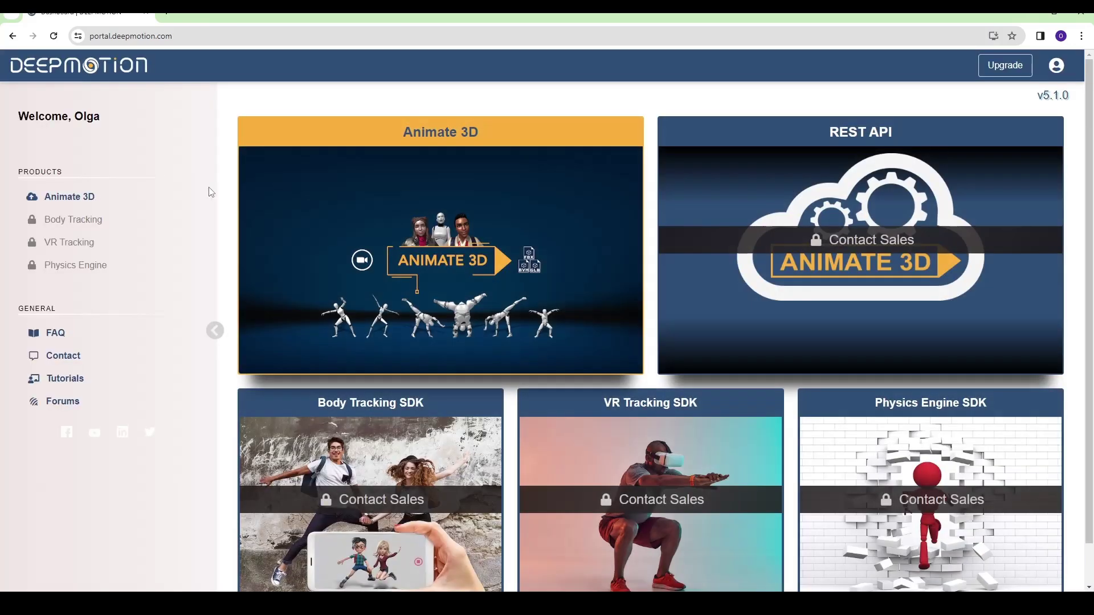
click(456, 250)
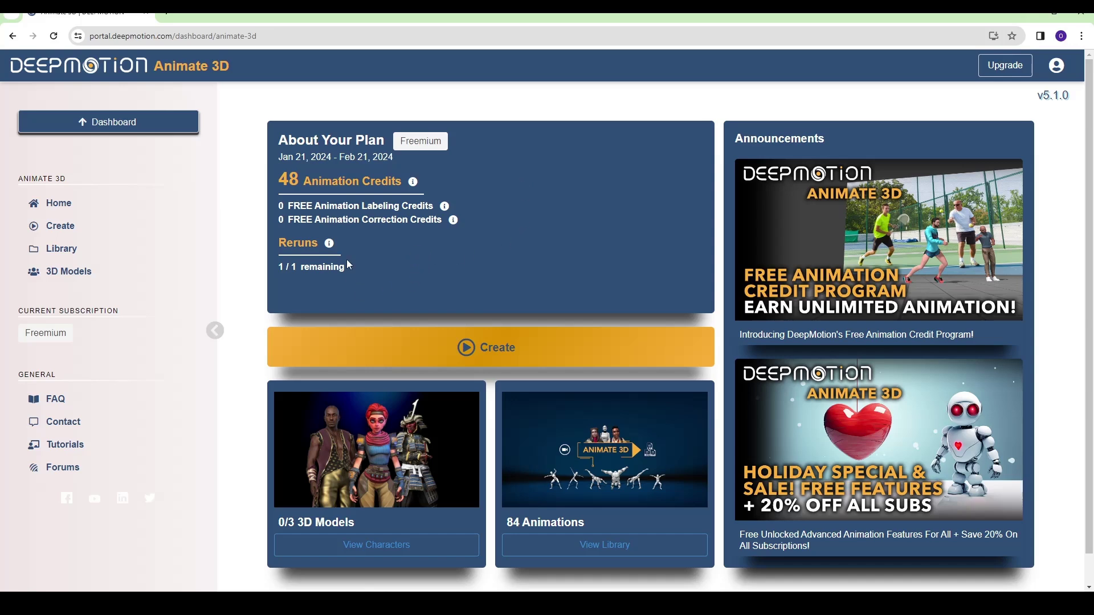
mouse_move(329, 244)
click(504, 345)
Step: Review the recording guidelines and add MAYjLEE.mp4 as the video clip for the single-person 3D animation
scroll(639, 348, down, 5)
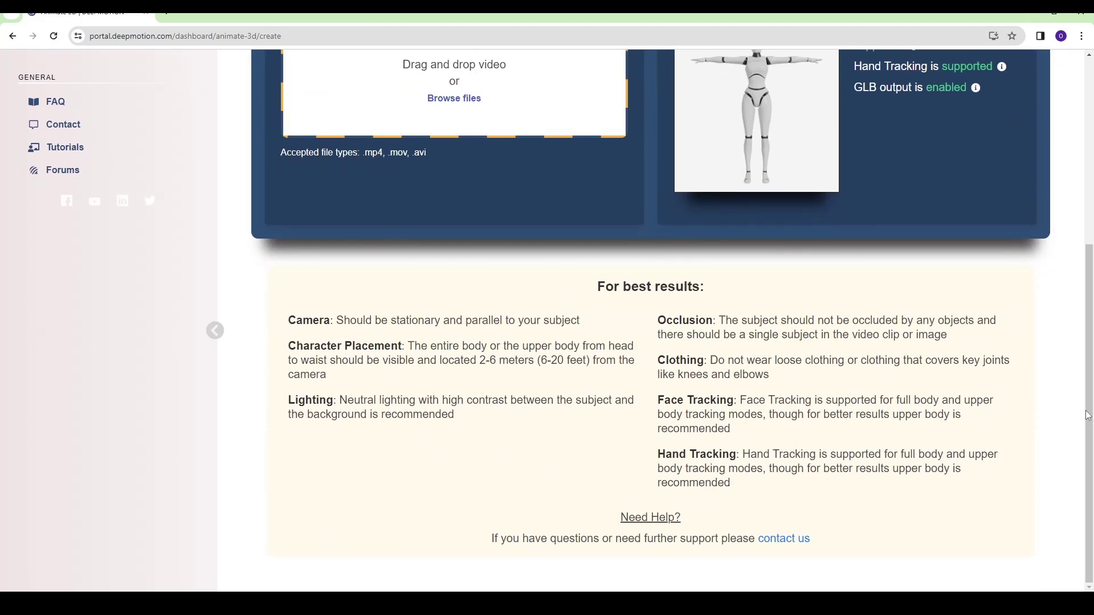
scroll(615, 372, up, 2)
scroll(615, 372, up, 3)
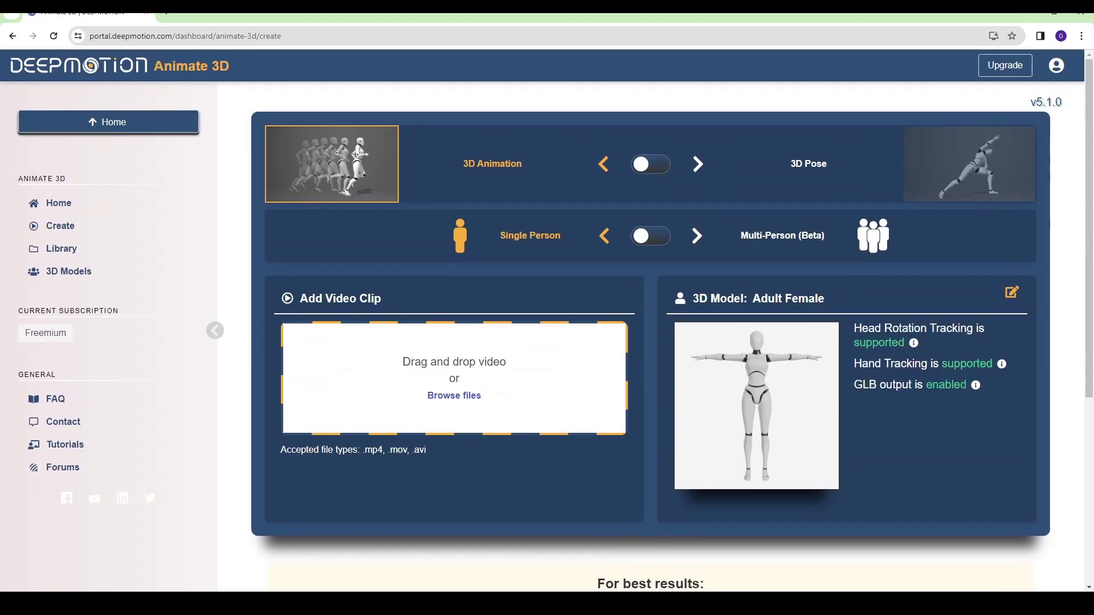
drag(593, 570, 431, 357)
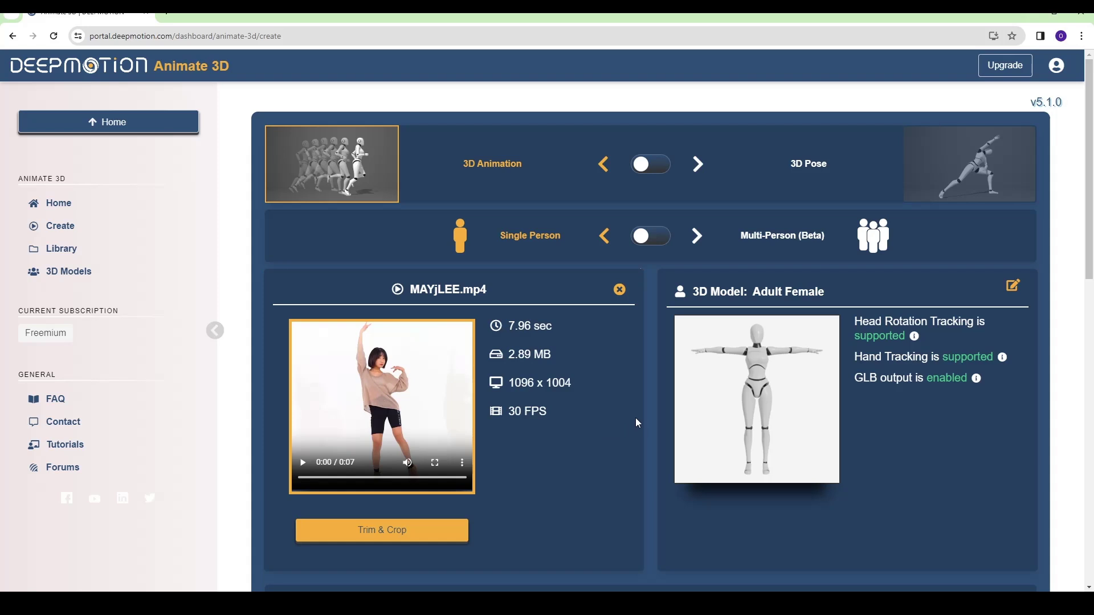
Step: Enable Hand Tracking (Beta), keep the fallback pose at A-Pose, and start the animation job
scroll(634, 420, down, 8)
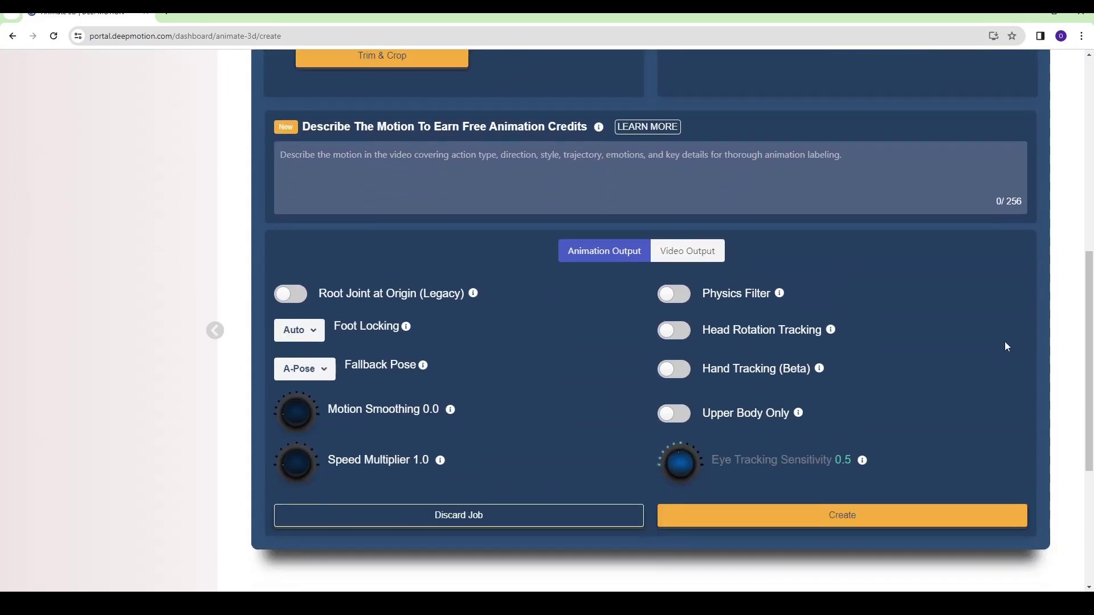
click(677, 370)
click(305, 369)
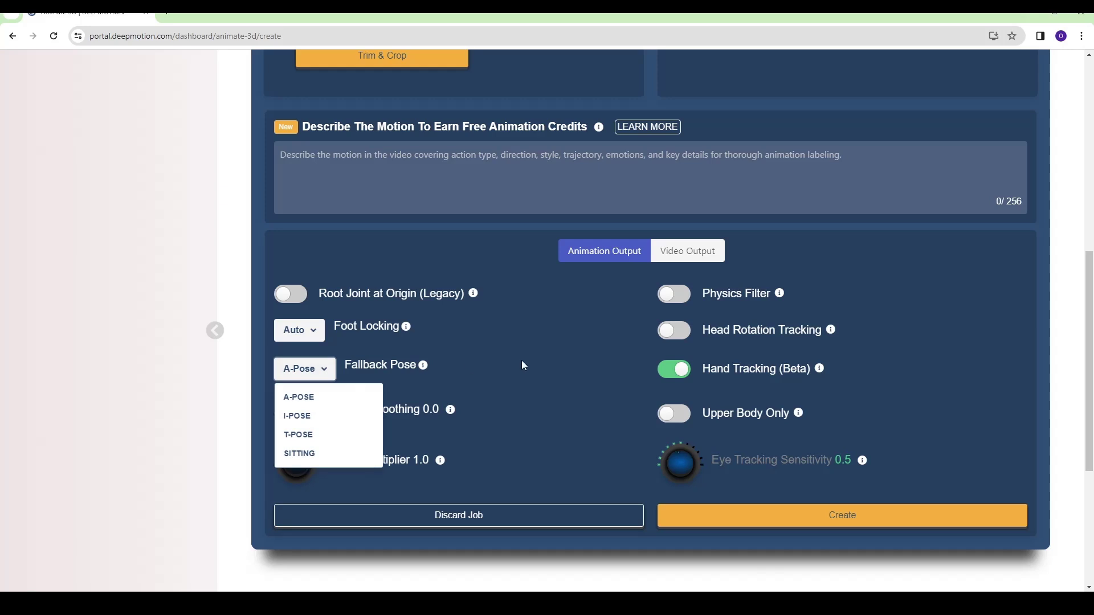
click(538, 366)
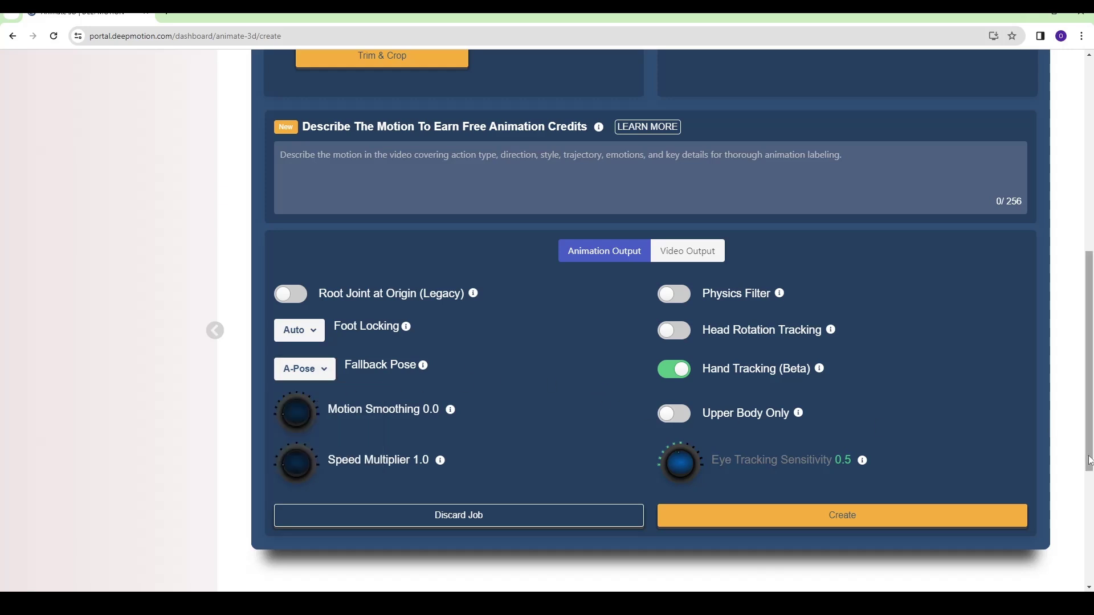
click(854, 517)
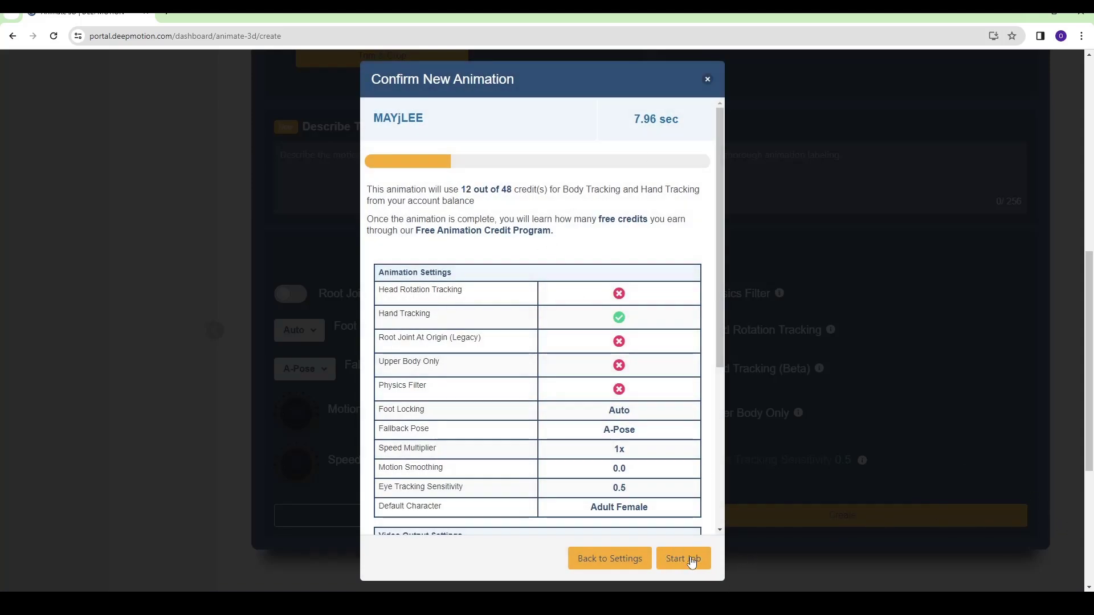
click(690, 558)
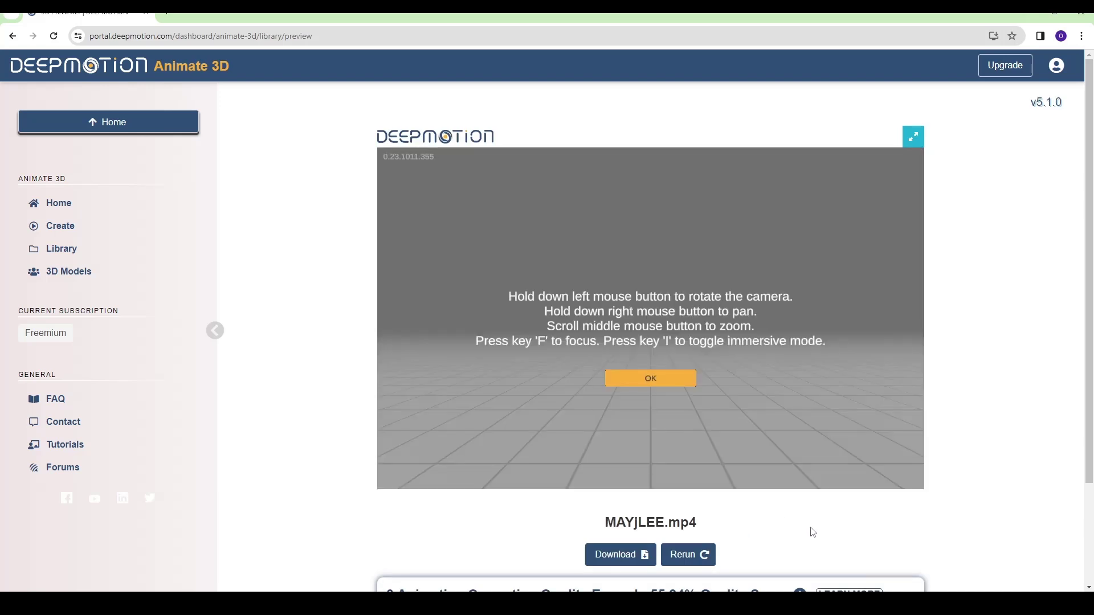
Step: Preview the generated MAYjLEE animation on the mannequin and download the Adult Female result as FBX
click(667, 380)
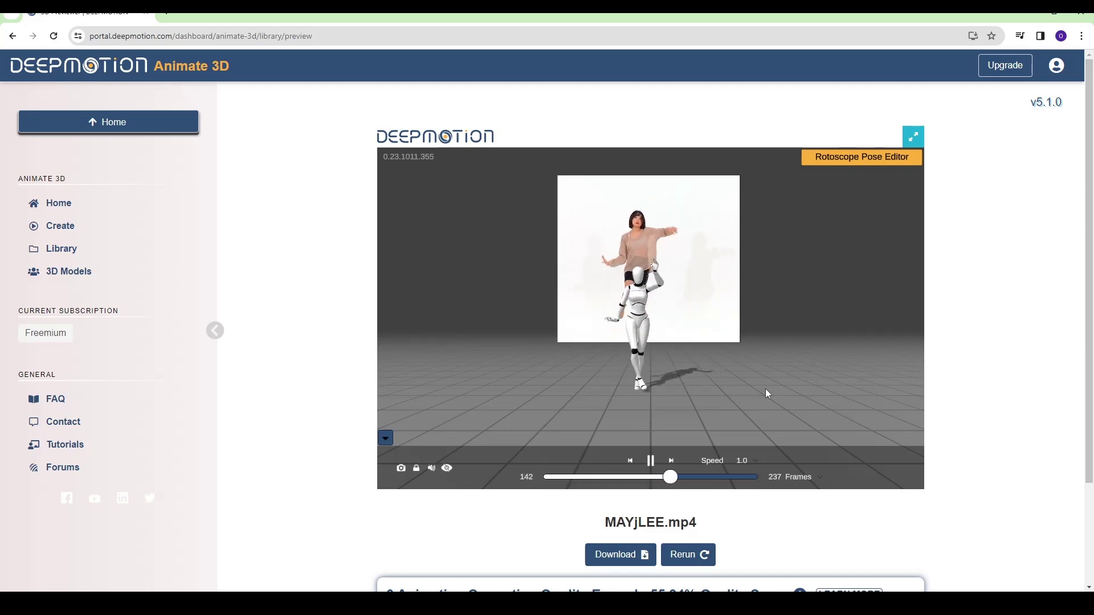
click(653, 463)
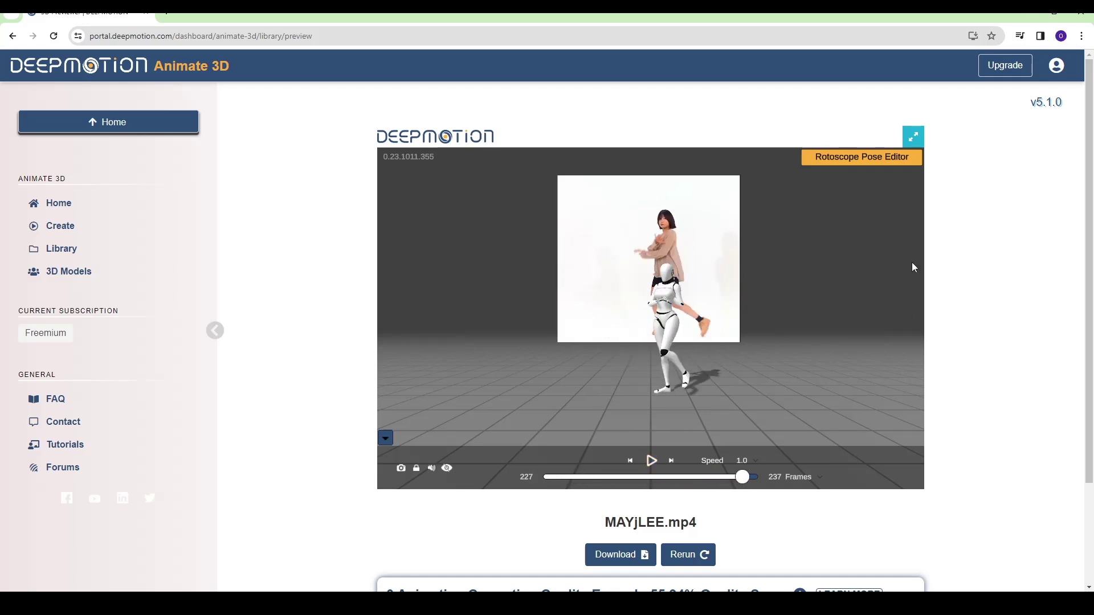
scroll(1044, 336, down, 2)
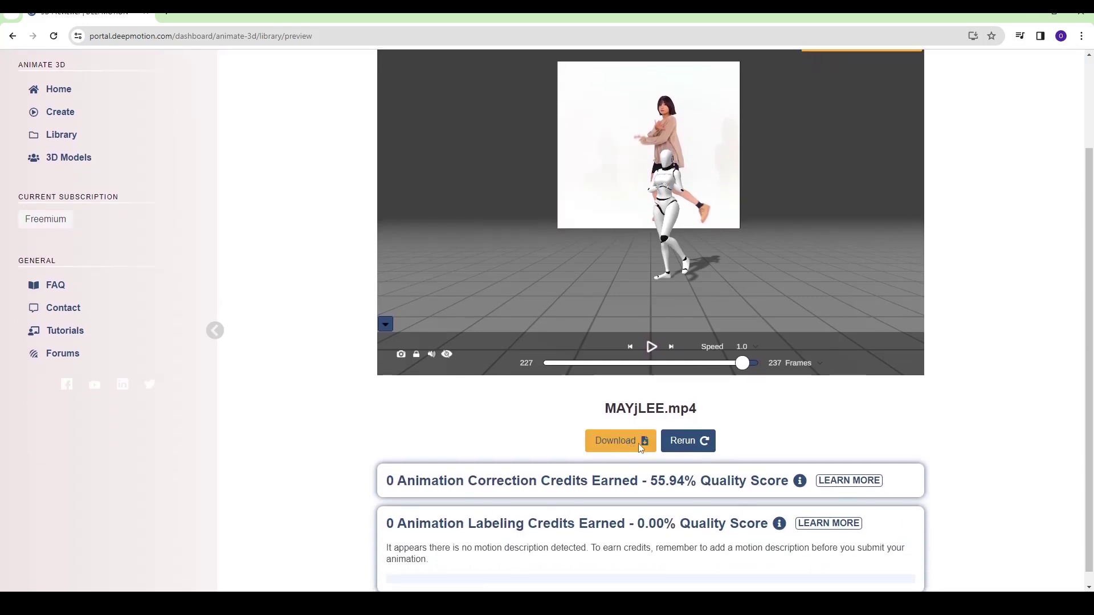
click(619, 448)
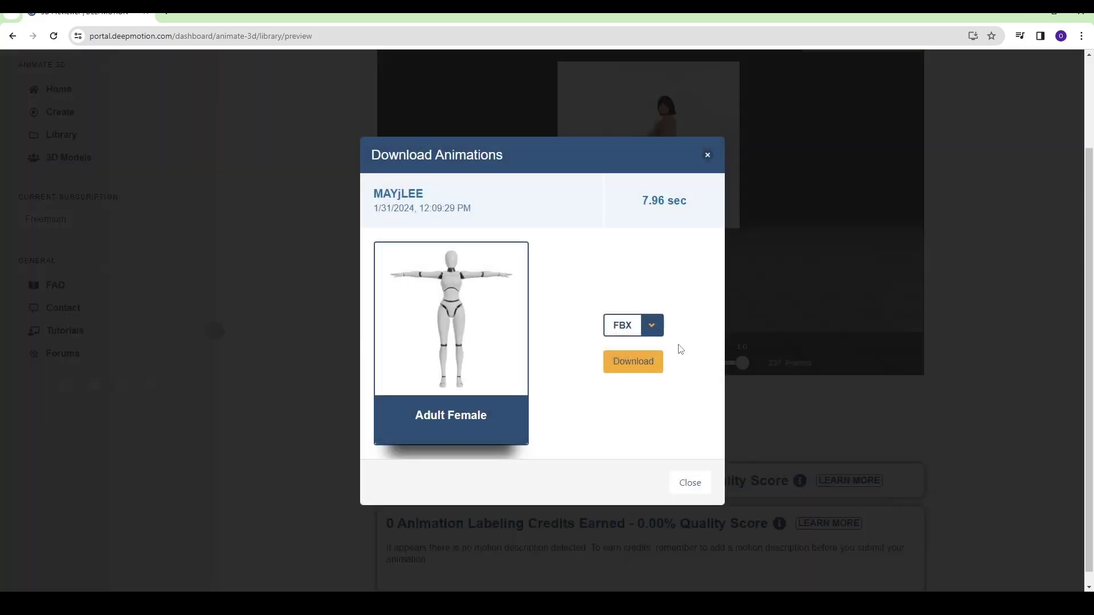
click(650, 360)
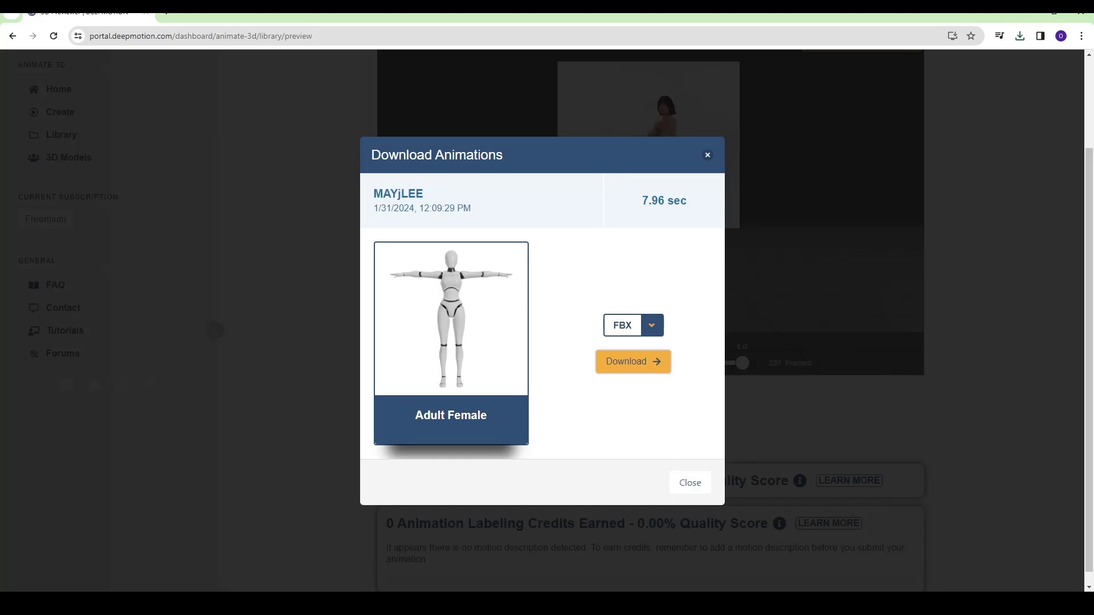
Step: Switch to Maya, import the downloaded MAYjLEE includeTPose FBX into the character scene, and check its motion on the timeline
click(319, 602)
click(398, 538)
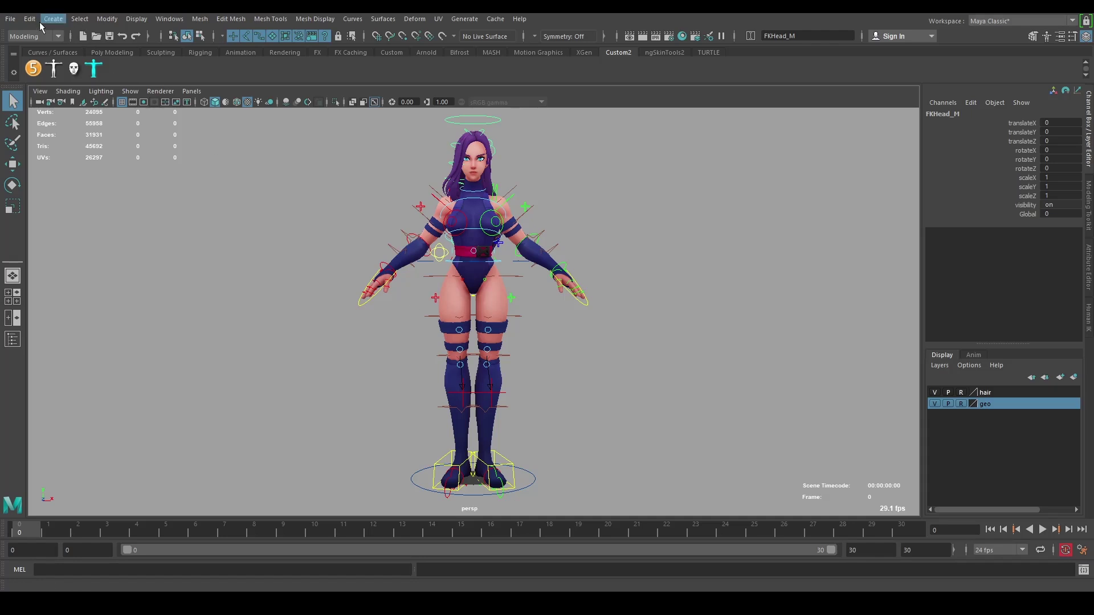
click(10, 18)
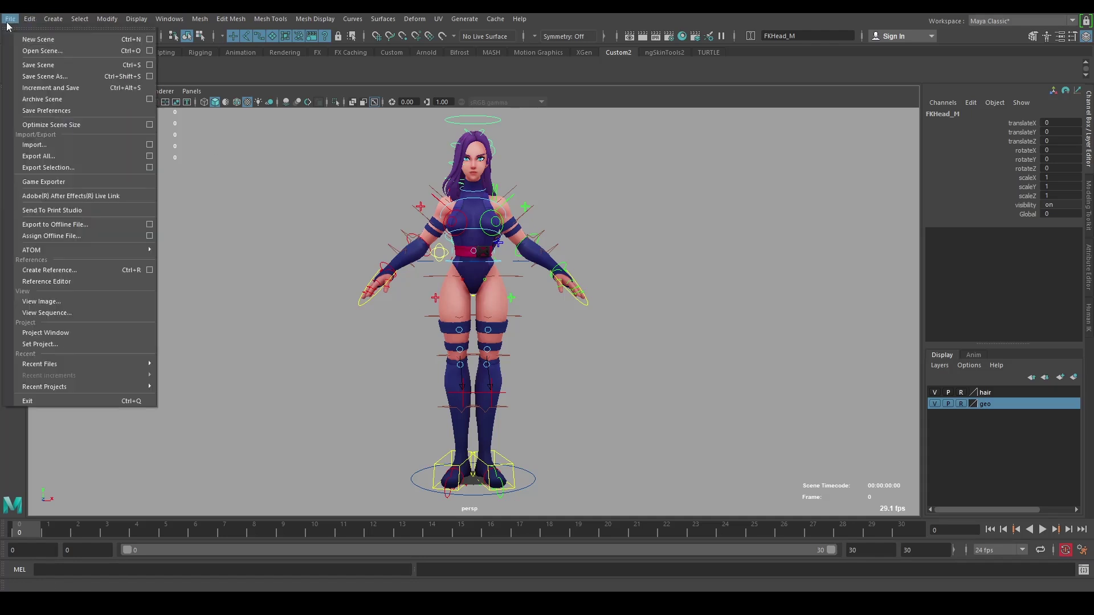
click(50, 146)
click(476, 168)
click(894, 489)
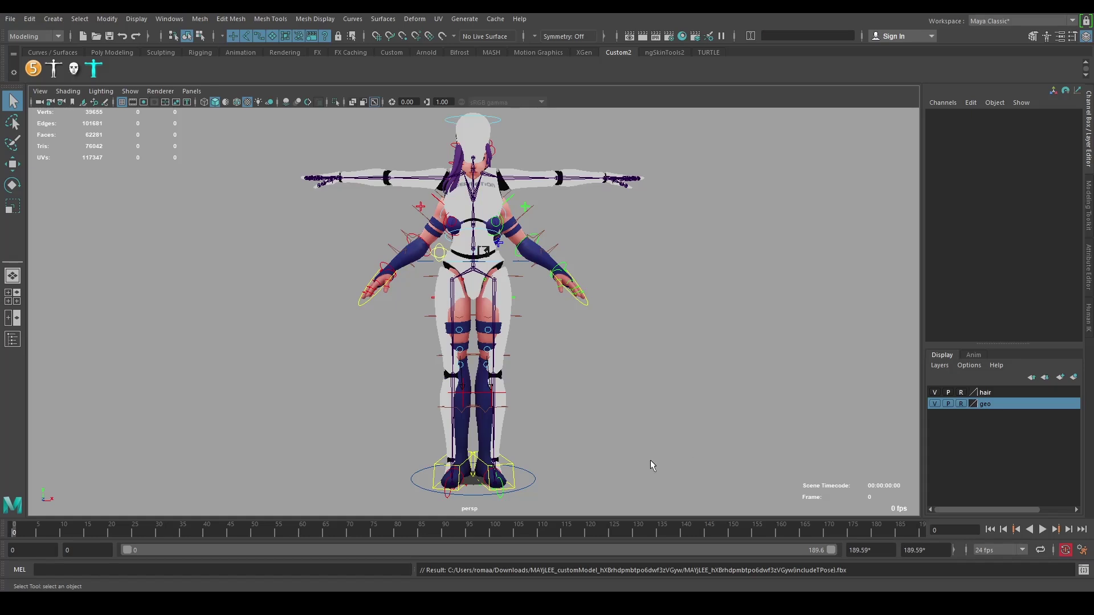
key(alt+v)
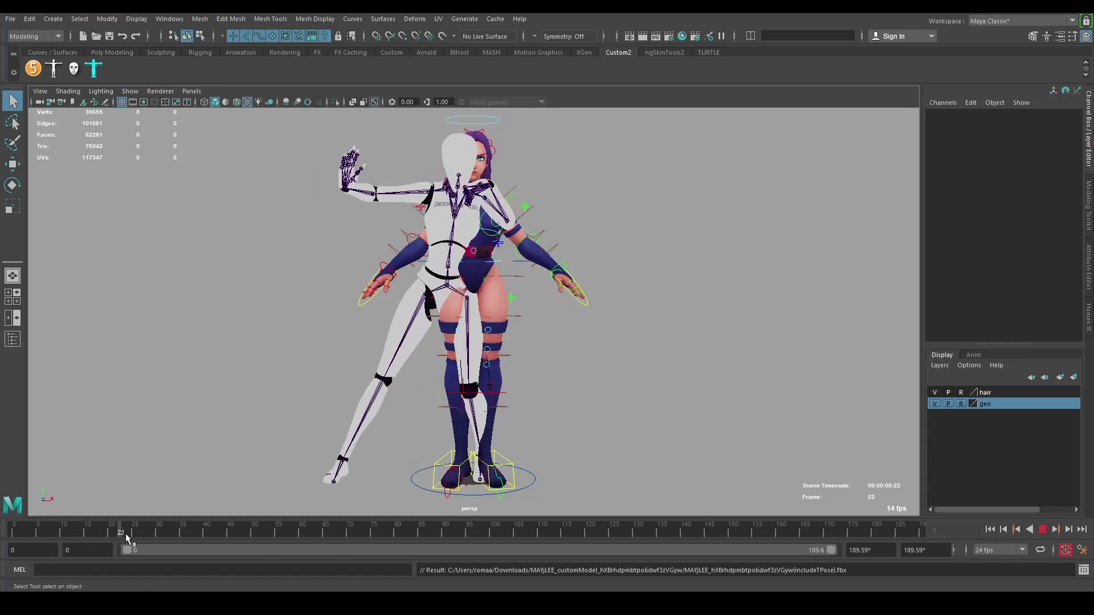
drag(164, 536, 244, 538)
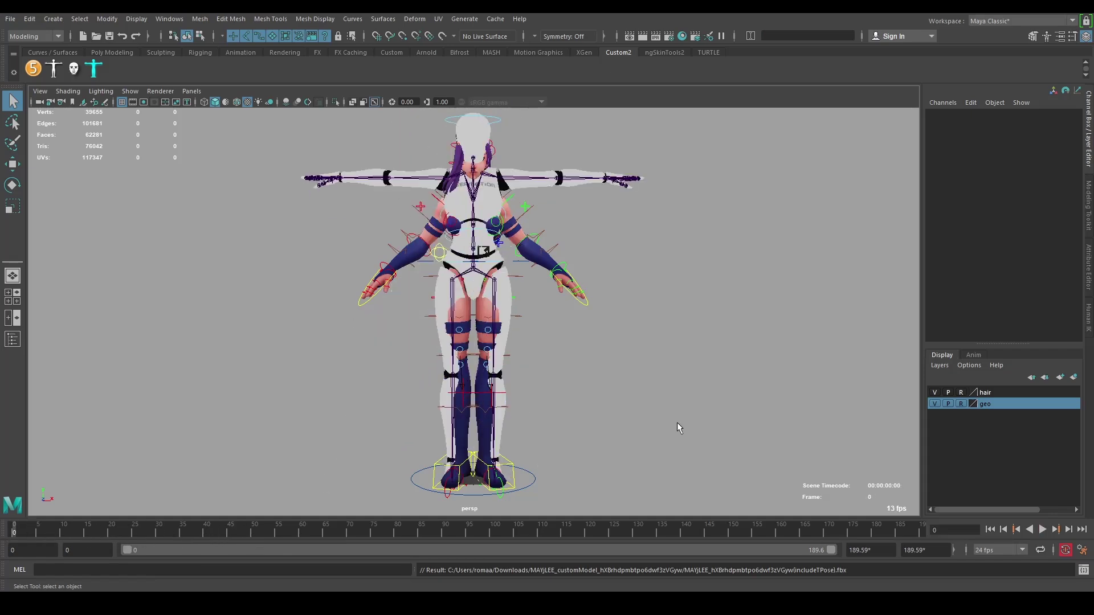
Step: Bring up the character rig's biped picker and launch its MoCapMatcher tool
click(539, 212)
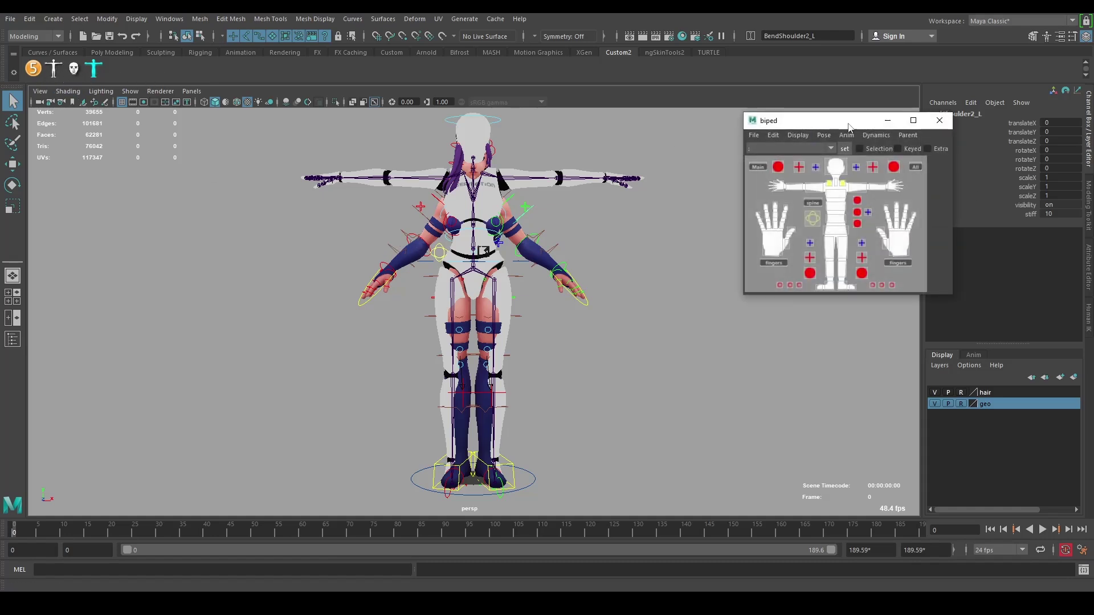
drag(852, 126, 754, 164)
click(750, 171)
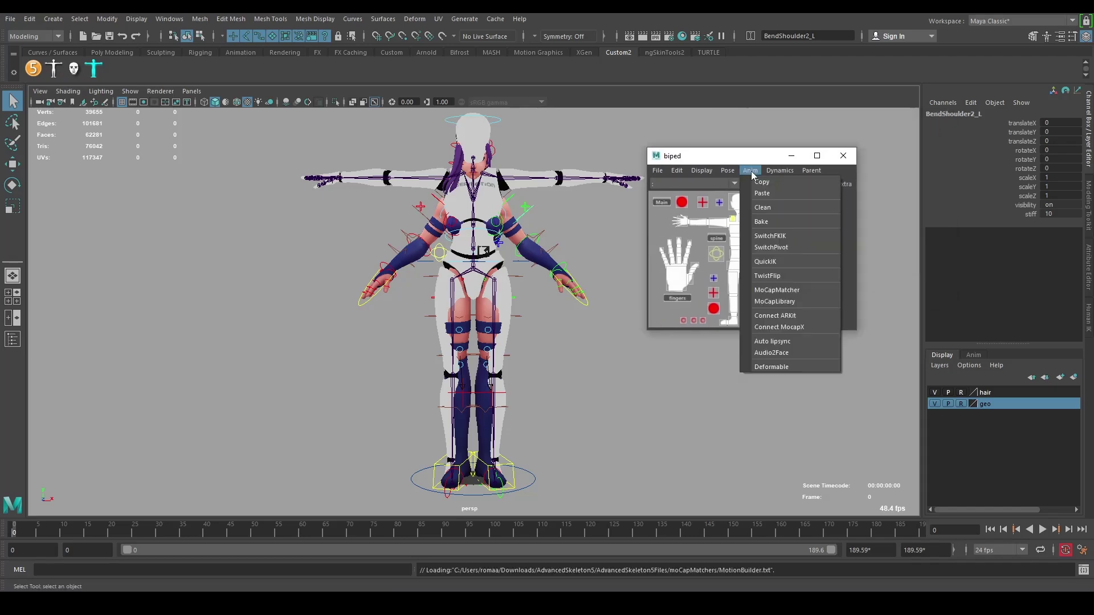
click(784, 291)
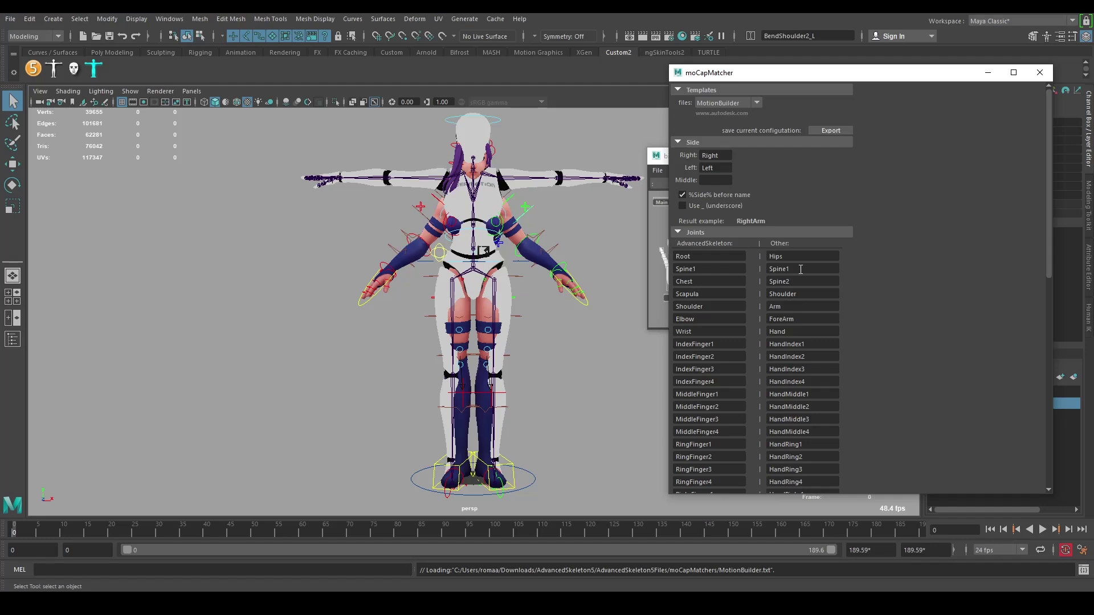
Step: Look through the MoCapMatcher joint mapping and load the DeepMotion template
scroll(801, 269, down, 10)
scroll(799, 365, up, 7)
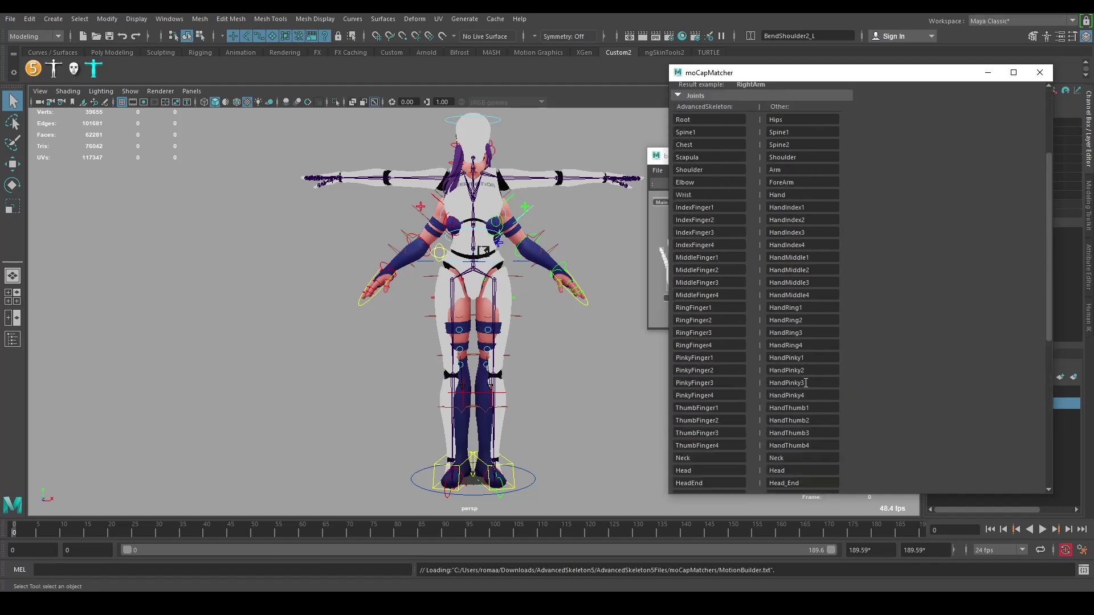
scroll(806, 384, up, 3)
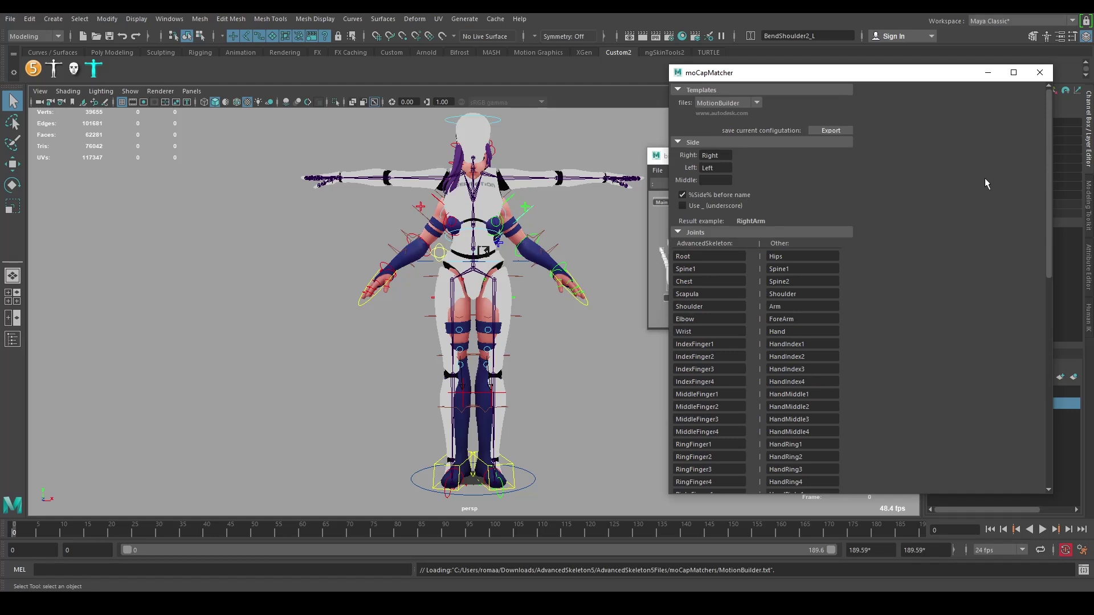
click(756, 103)
click(721, 114)
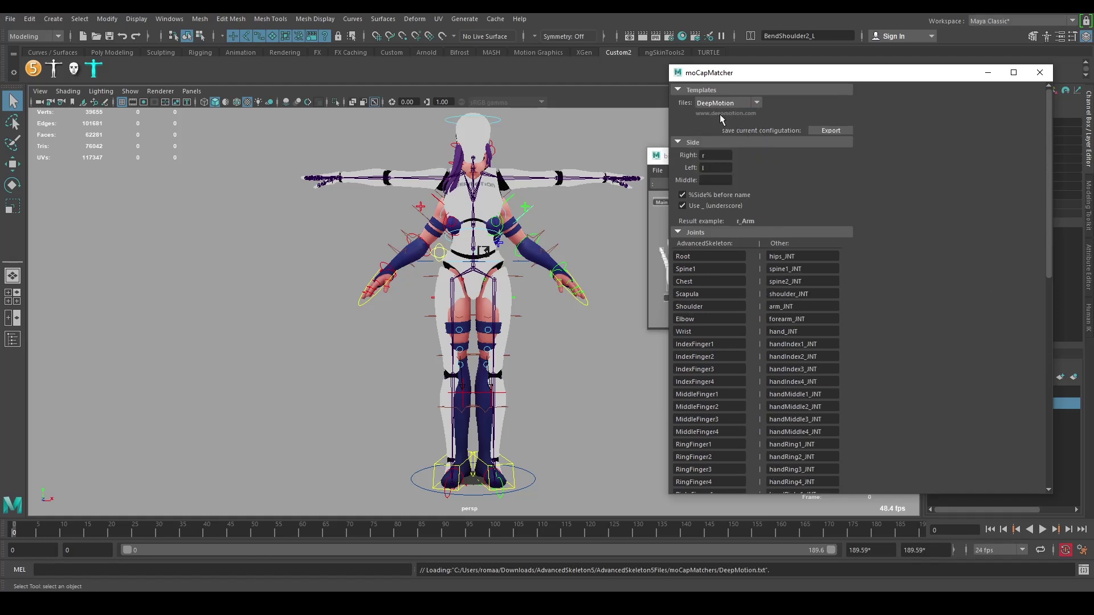
Step: Detect the MoCap skeleton's namespace in MoCapMatcher from the hips_JNT root joint
drag(784, 76, 744, 69)
scroll(768, 318, down, 8)
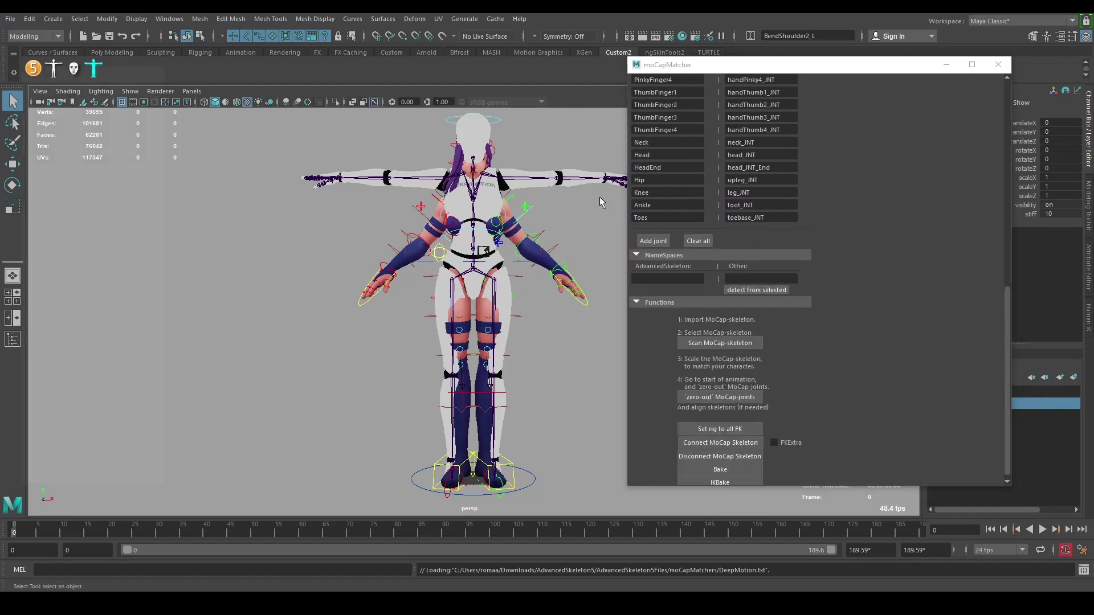
click(13, 340)
click(146, 208)
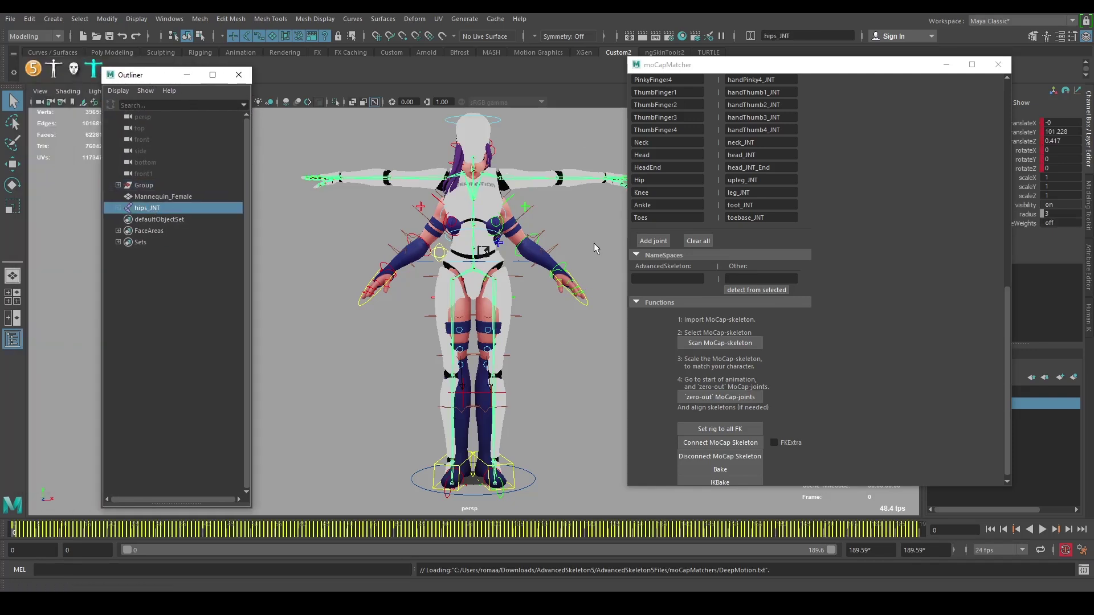
click(759, 290)
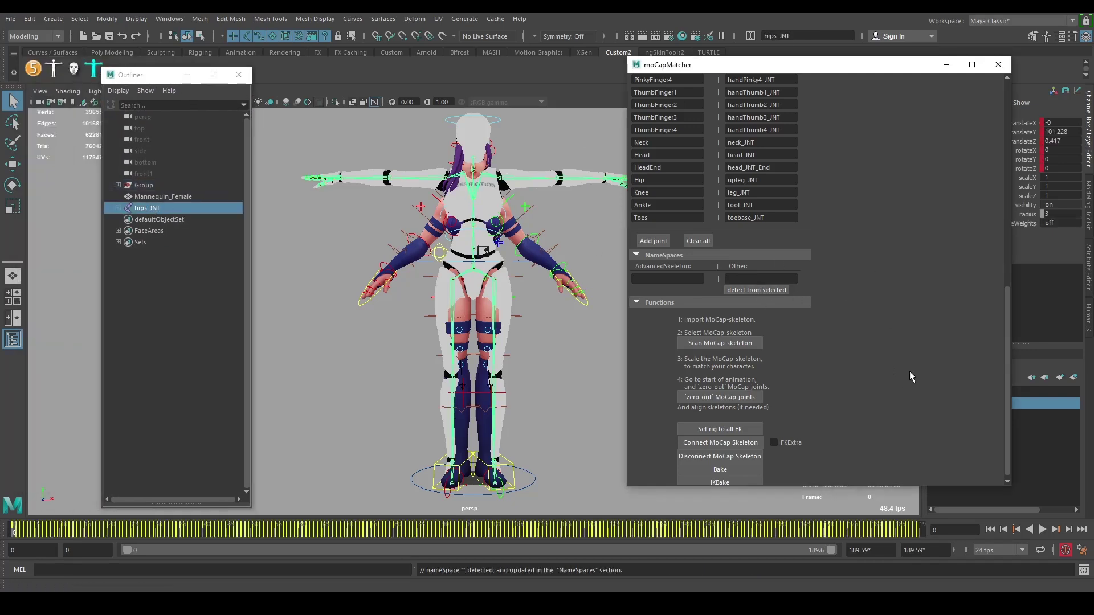
Step: Zero out the MoCap joints and connect the MoCap skeleton to the character with the rig set to all FK
scroll(790, 344, down, 1)
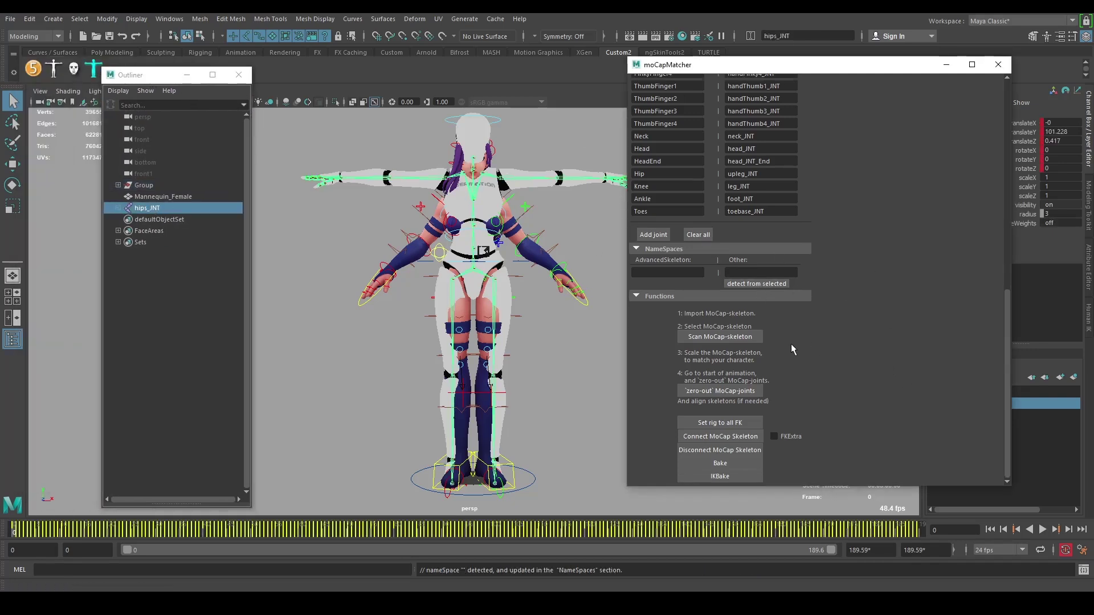
click(719, 392)
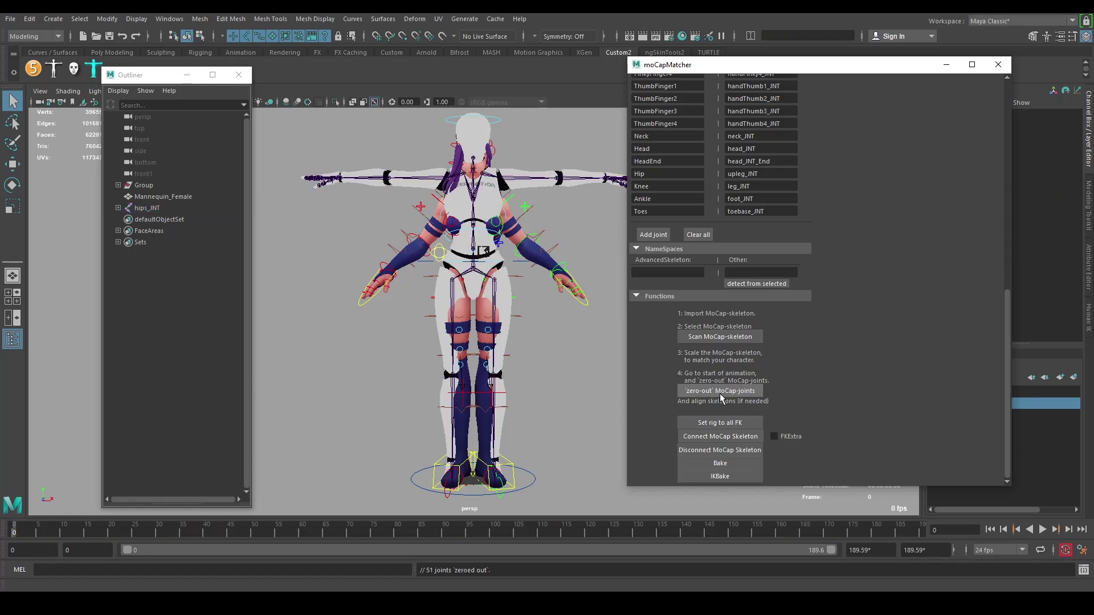
click(742, 425)
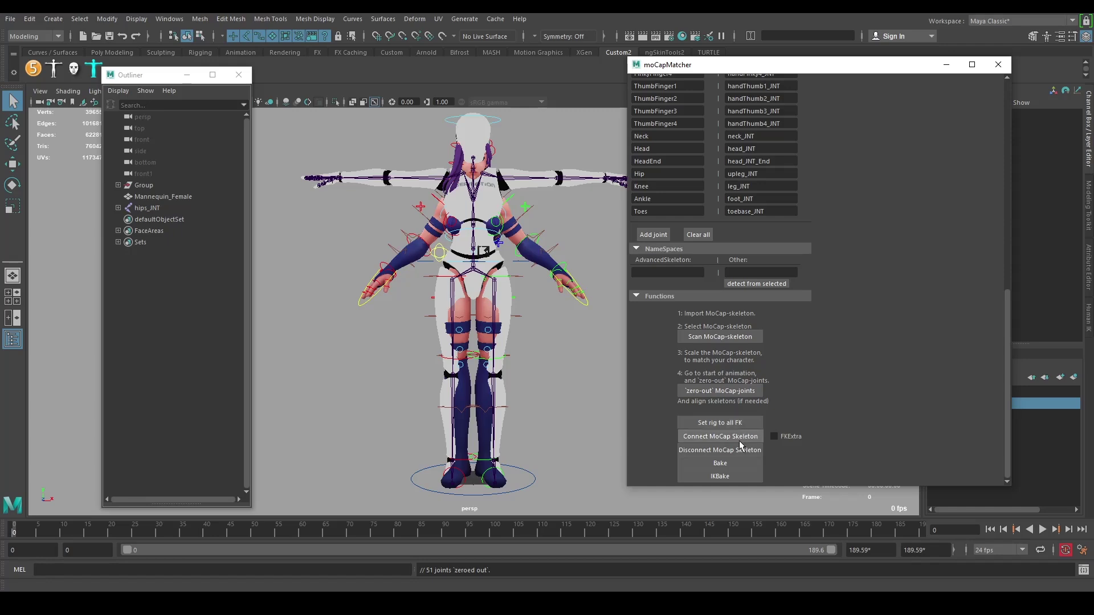
click(739, 439)
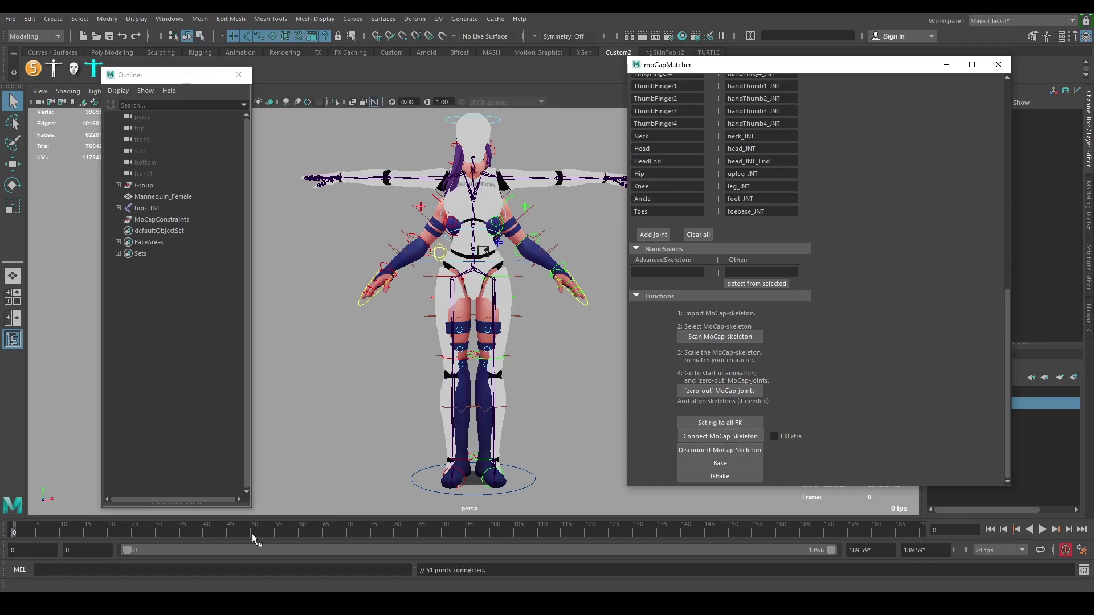
Step: Play the connected motion to check how the character follows the mannequin, and return to frame 0
click(14, 538)
key(alt+v)
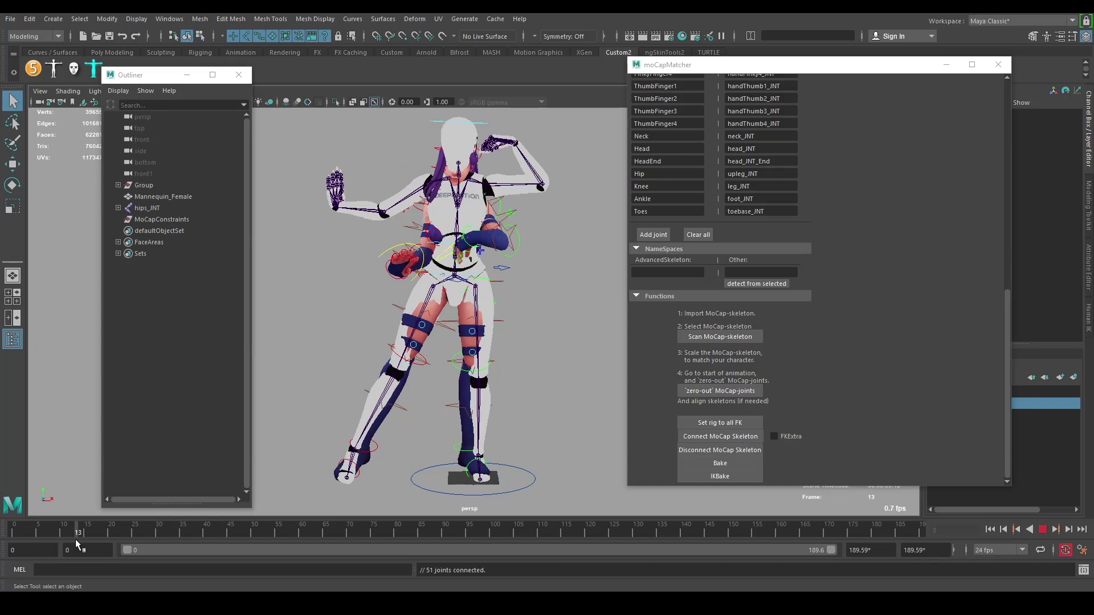
key(alt+v)
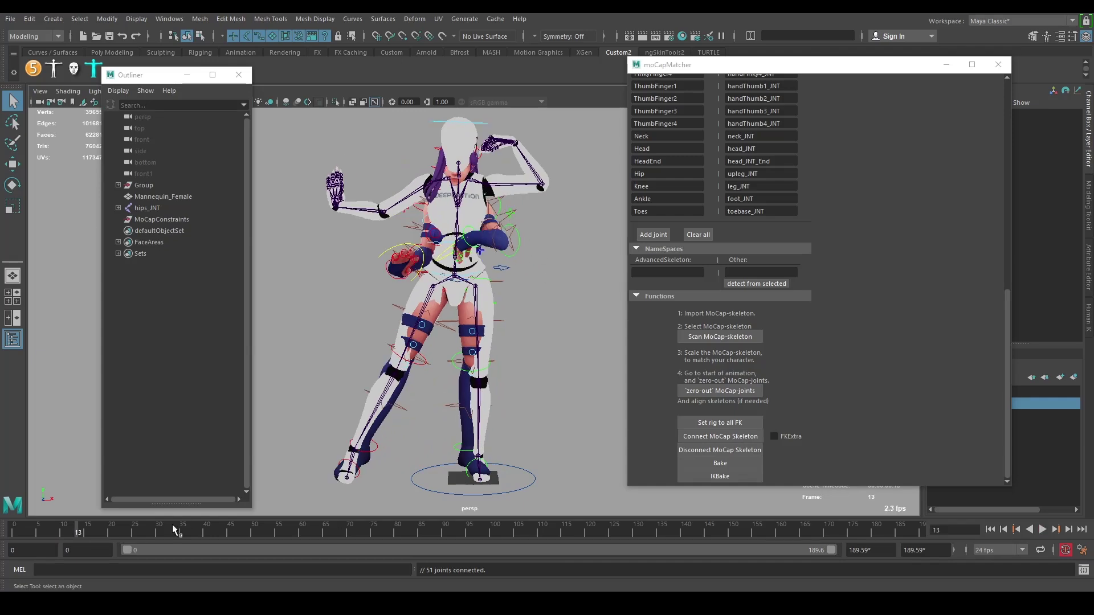
drag(75, 534, 15, 536)
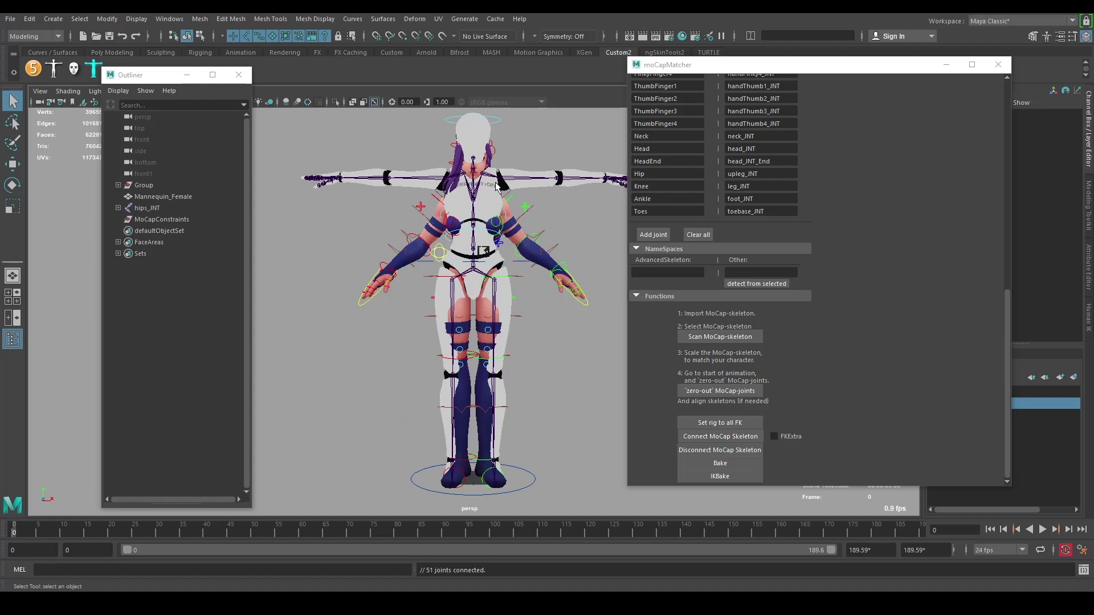
Step: Disconnect the MoCap skeleton from the character rig
drag(668, 69, 693, 67)
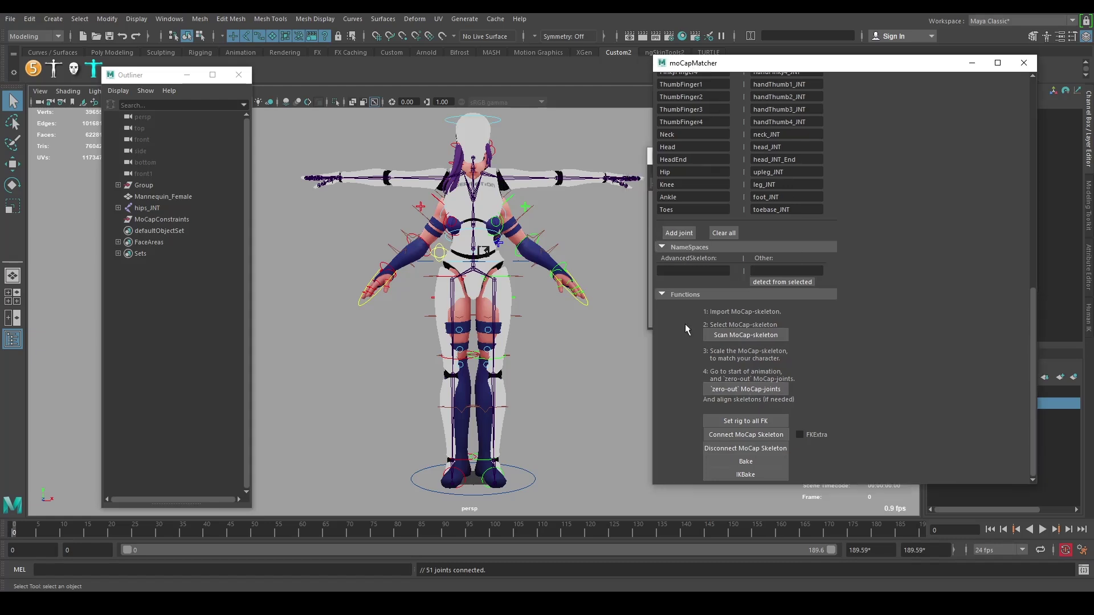
click(743, 449)
alt+middle_drag(456, 188, 440, 251)
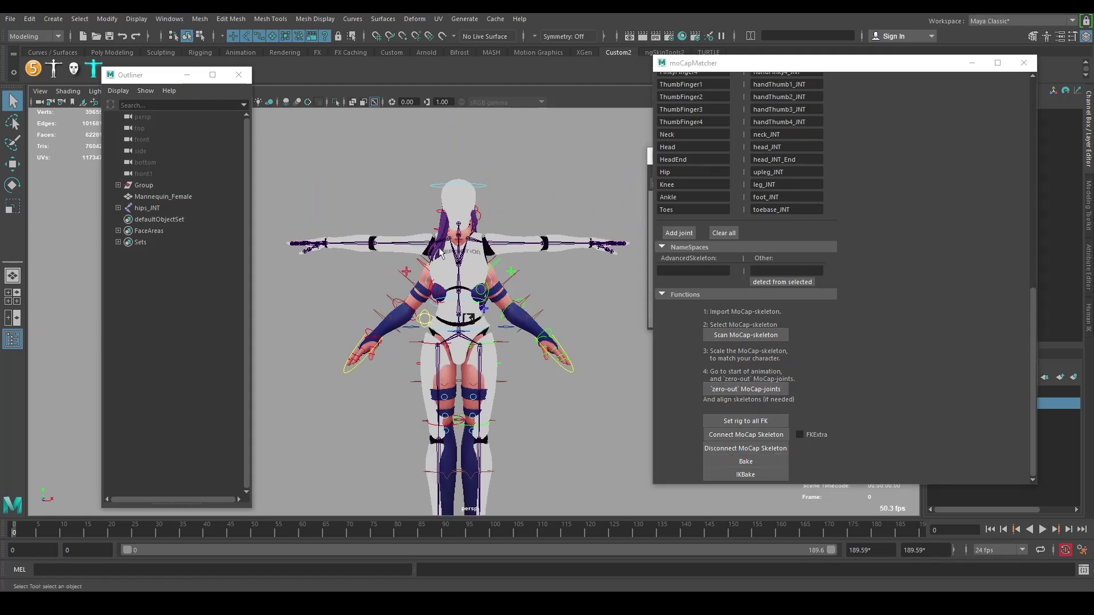
Step: Try to rotate both mannequin upper-arm joints together to lower them, and undo the rotation
click(439, 252)
shift+click(500, 247)
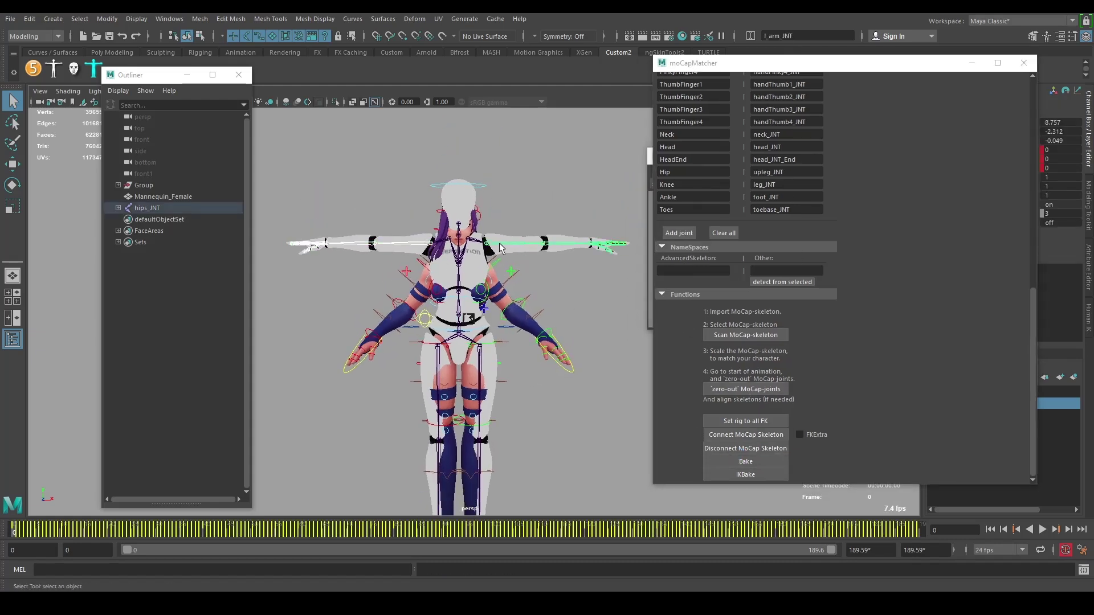
key(e)
drag(470, 273, 467, 264)
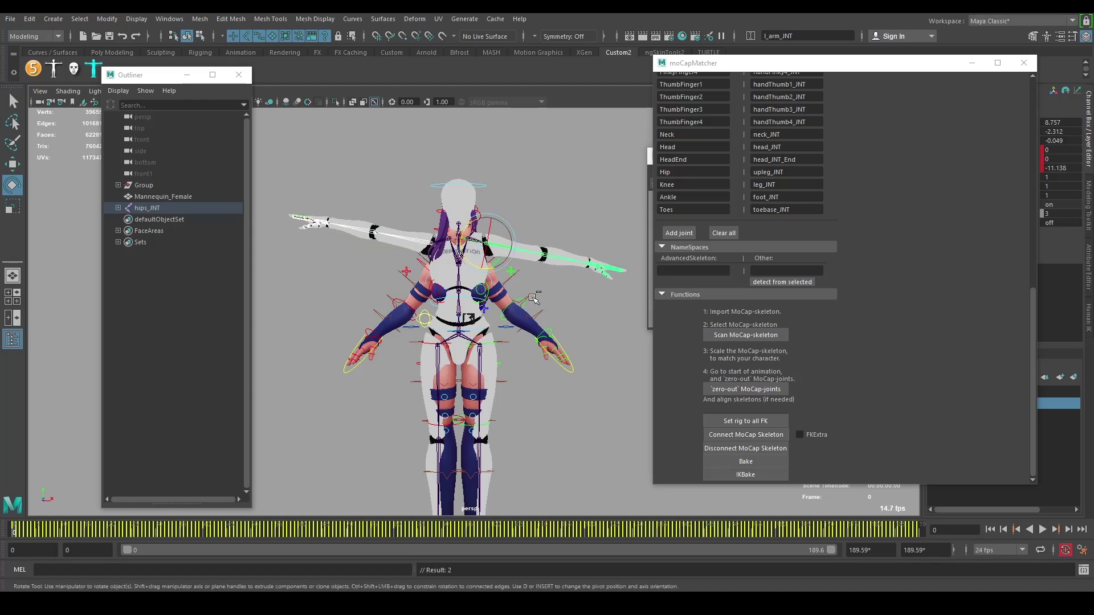
key(ctrl+z)
click(556, 207)
Step: Try rotating both upper-arm joints with the Rotate tool's axis orientation set to Object, and undo it
double_click(12, 185)
click(236, 156)
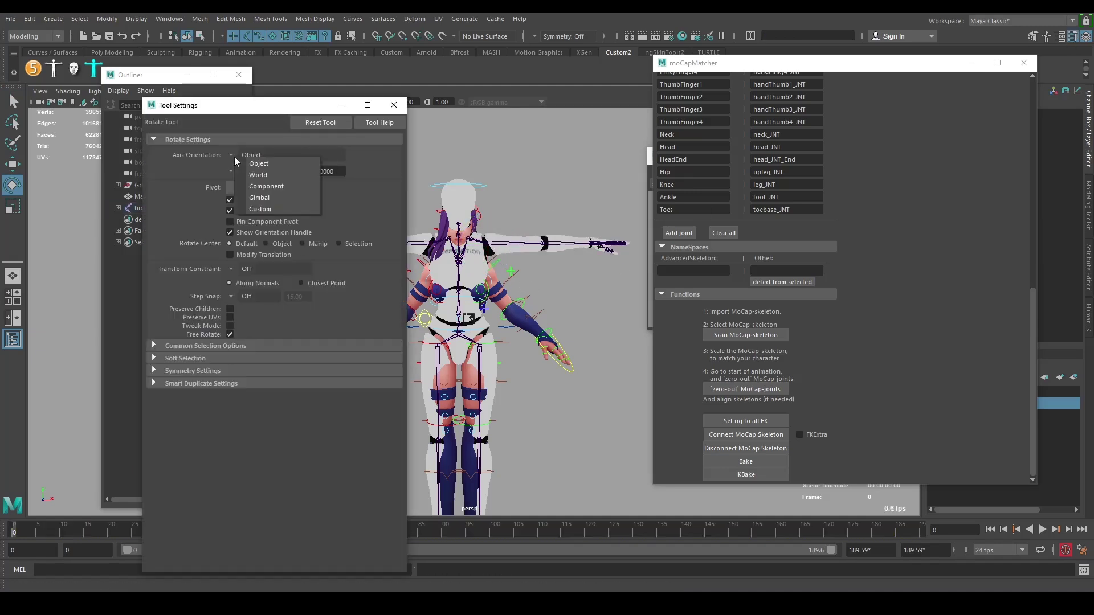
click(245, 164)
click(400, 103)
key(ctrl+z)
drag(494, 267, 444, 256)
key(ctrl+z)
key(ctrl+z)
Step: Try the World, Object and Component axis orientations for rotating both upper-arm joints together, undoing each attempt
double_click(12, 185)
click(232, 157)
click(245, 176)
click(486, 243)
shift+click(431, 243)
key(ctrl+z)
click(244, 156)
click(249, 165)
key(ctrl+z)
click(254, 156)
click(255, 184)
key(ctrl+z)
key(ctrl+z)
click(393, 105)
Step: Lower the mannequin's arms by setting Rotate Z to 43 on r_arm_JNT and -43 on l_arm_JNT
click(541, 181)
click(407, 243)
click(501, 243)
double_click(1080, 168)
text(-43)
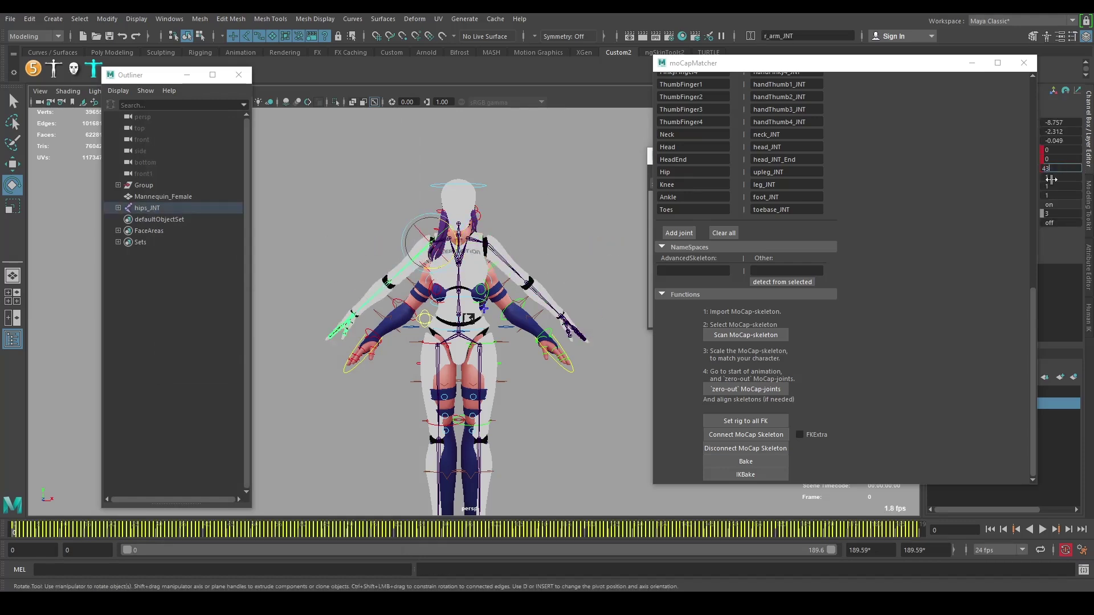
key(Return)
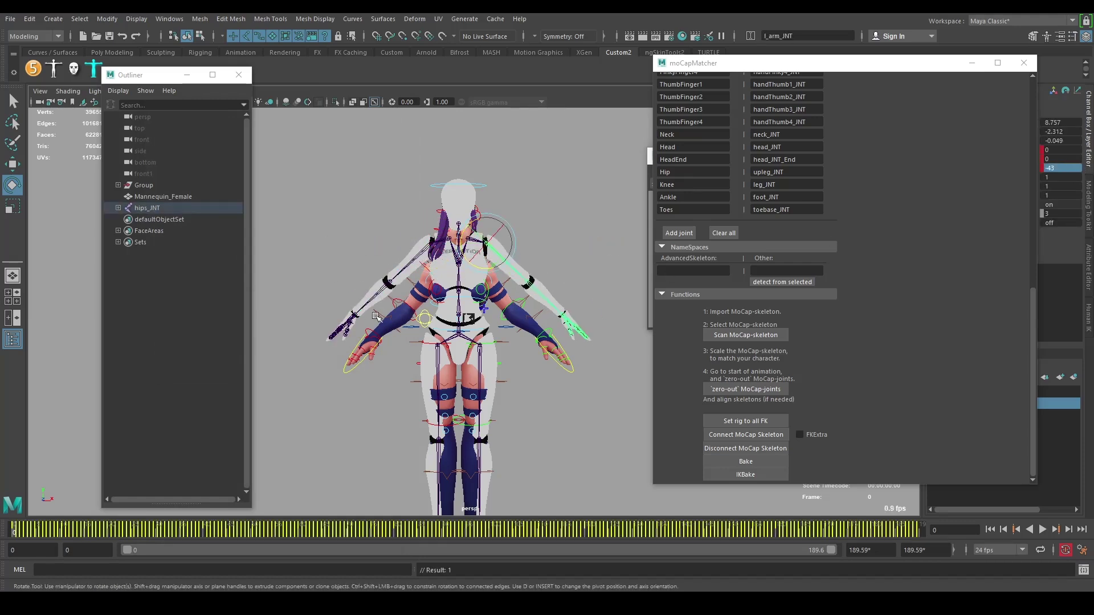
Step: Try rotating r_forearm_JNT by about 22 degrees in Y, and reset its Rotate Y to 0
click(541, 297)
shift+click(380, 290)
alt+drag(381, 291, 467, 308)
key(ctrl+z)
click(364, 319)
click(399, 299)
drag(454, 373, 474, 366)
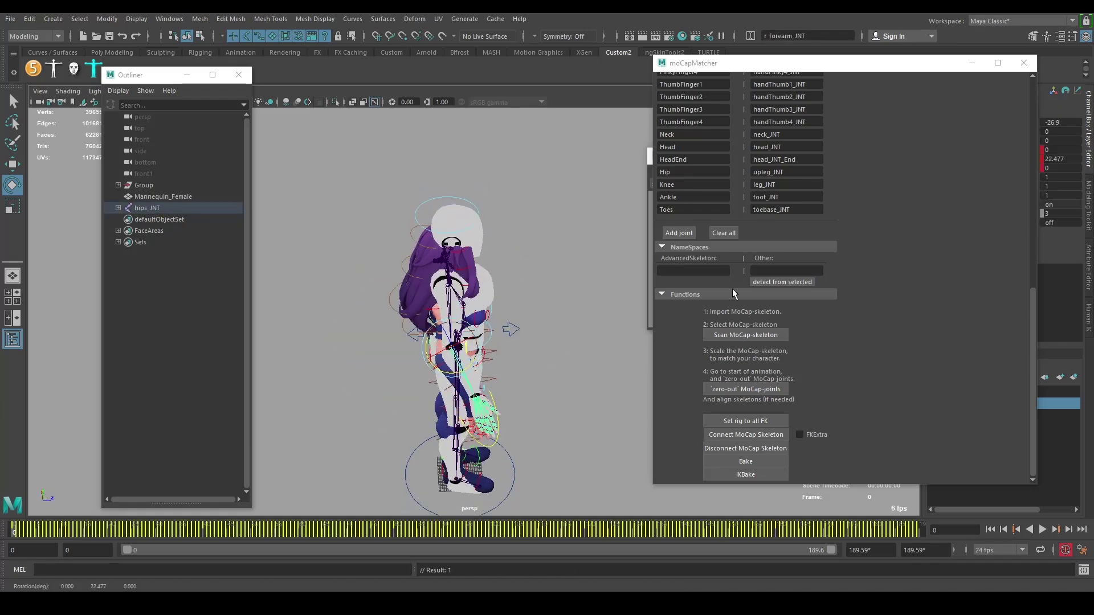
click(1060, 159)
text(0)
key(Return)
alt+drag(621, 328, 554, 354)
click(518, 361)
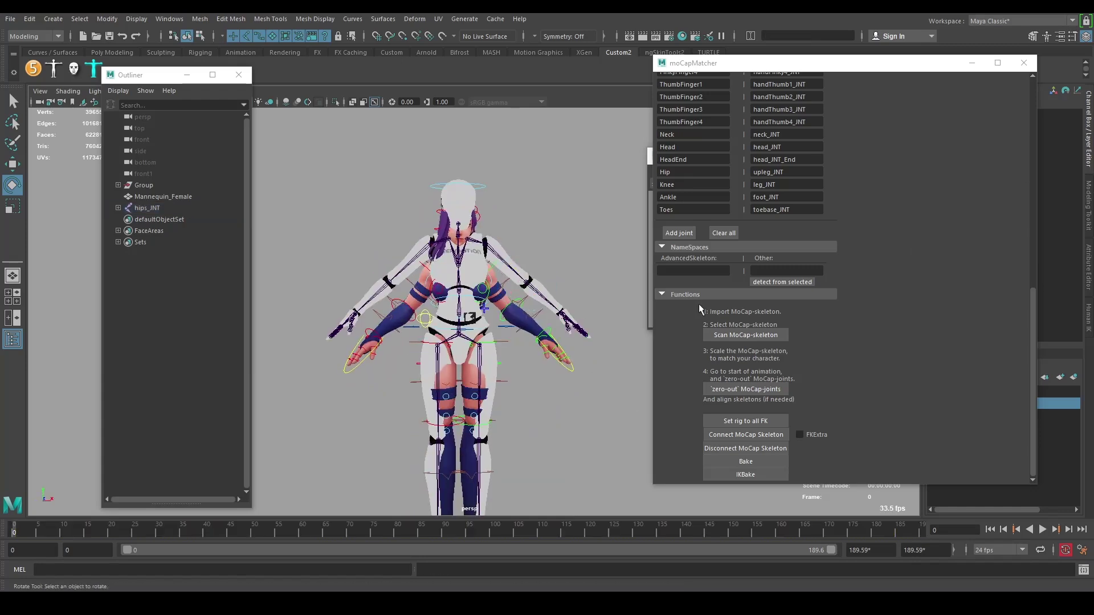
Step: Connect the realigned MoCap skeleton to the rig and scrub the timeline to check the motion
click(768, 434)
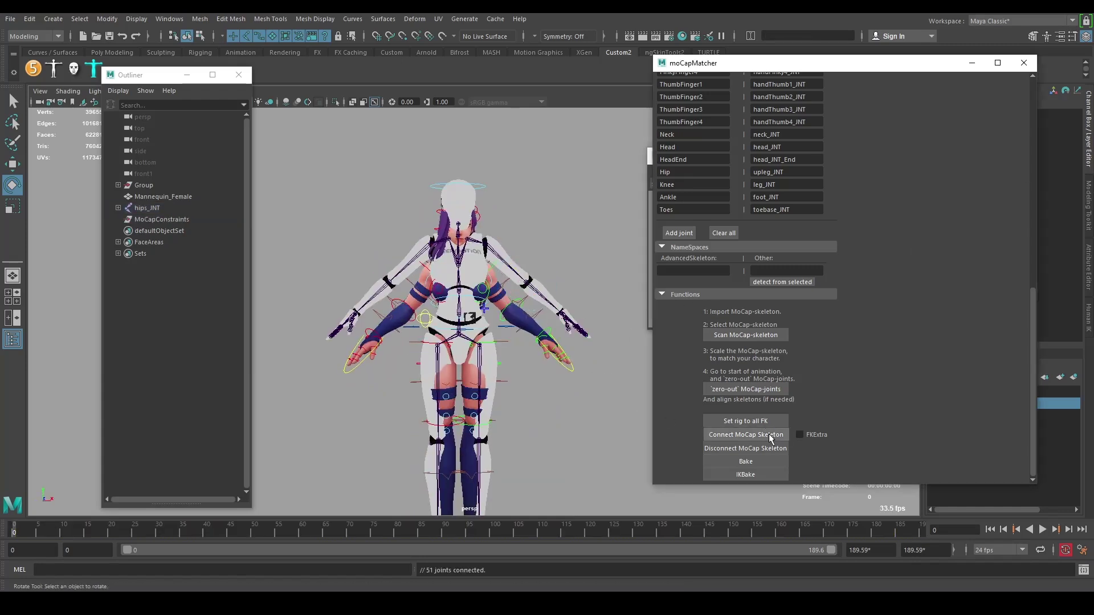
scroll(530, 426, down, 1)
alt+middle_drag(509, 471, 507, 420)
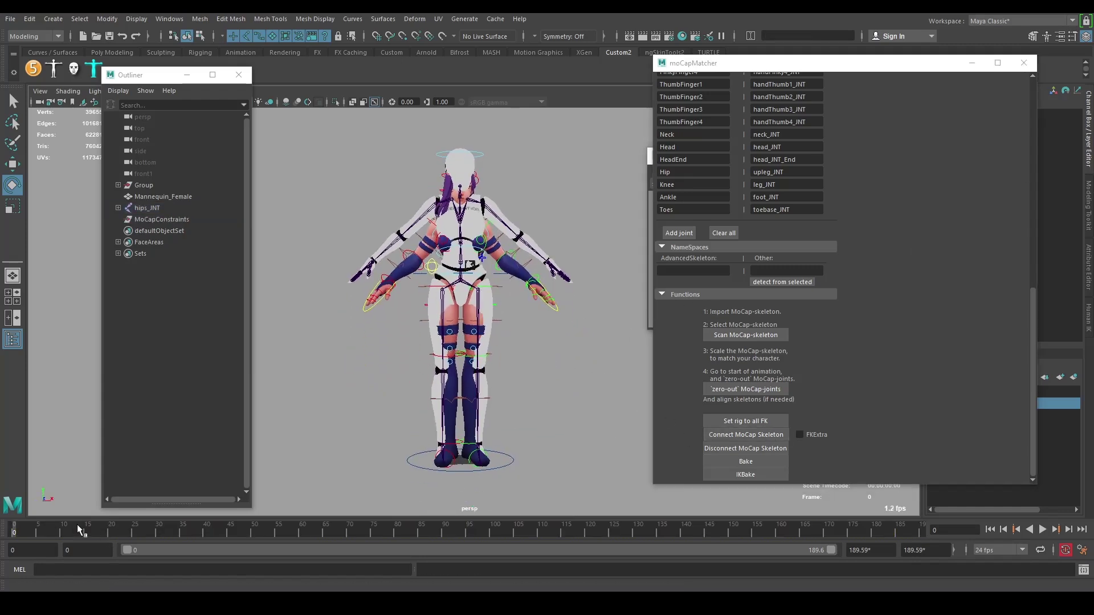
mouse_move(22, 531)
mouse_down()
mouse_move(93, 533)
mouse_move(23, 527)
mouse_up()
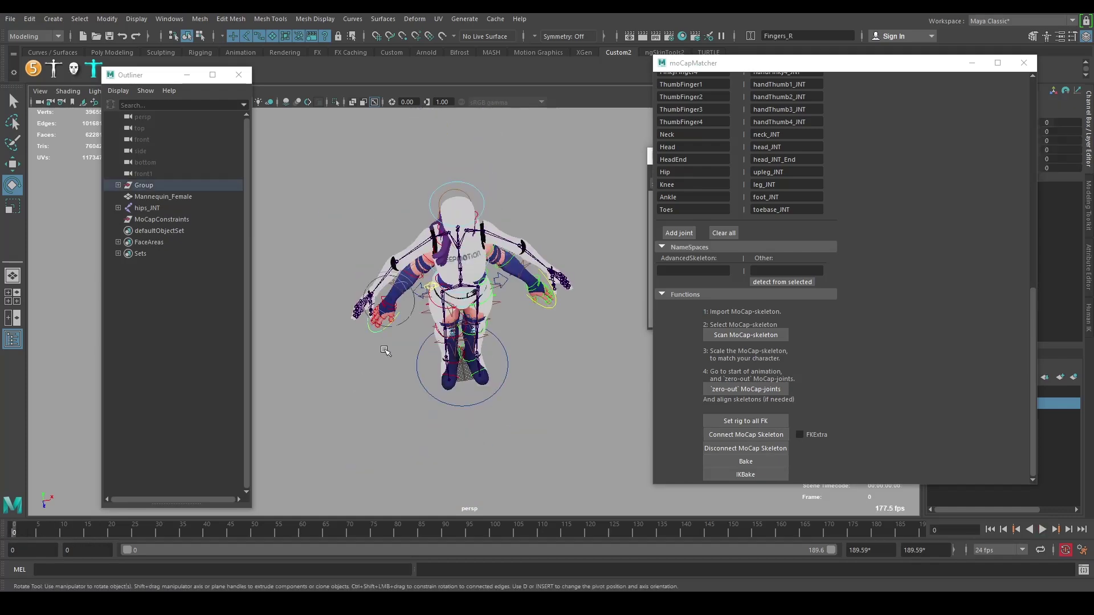
Step: Bake the MoCap animation onto the character rig's controls
scroll(385, 349, up, 2)
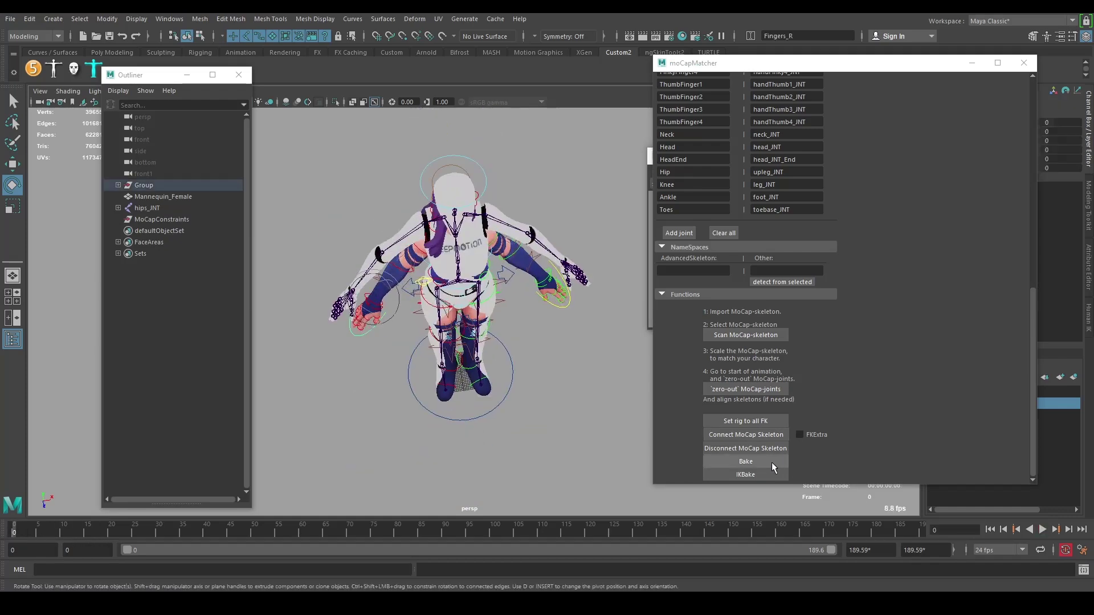
click(758, 462)
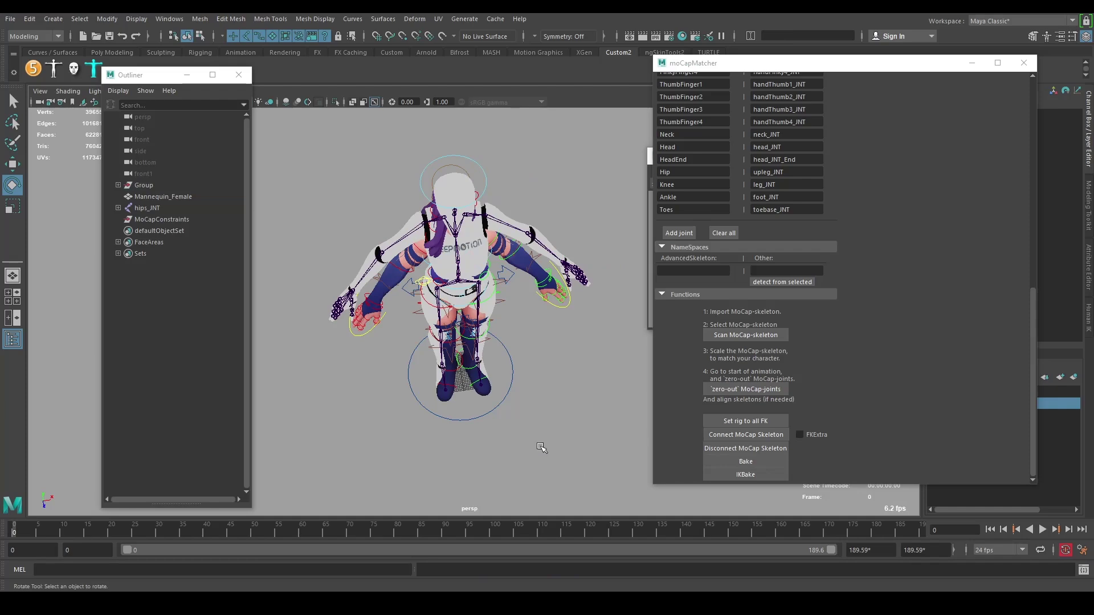
alt+drag(541, 447, 527, 391)
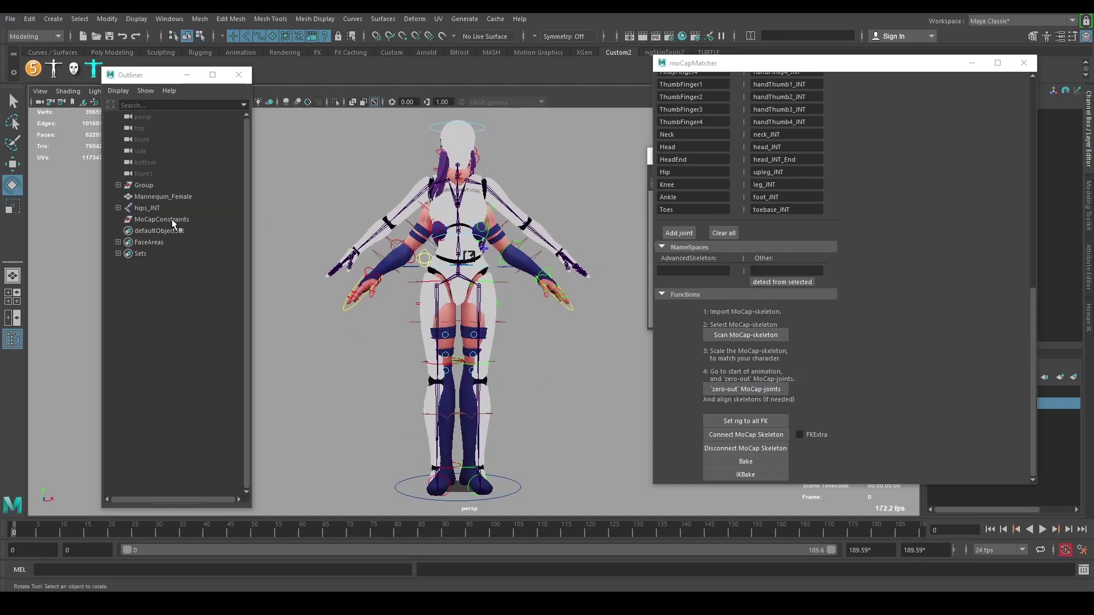
Step: Hide Mannequin_Female and hips_JNT, and close MoCapMatcher
drag(163, 196, 157, 209)
key(ctrl+h)
click(420, 295)
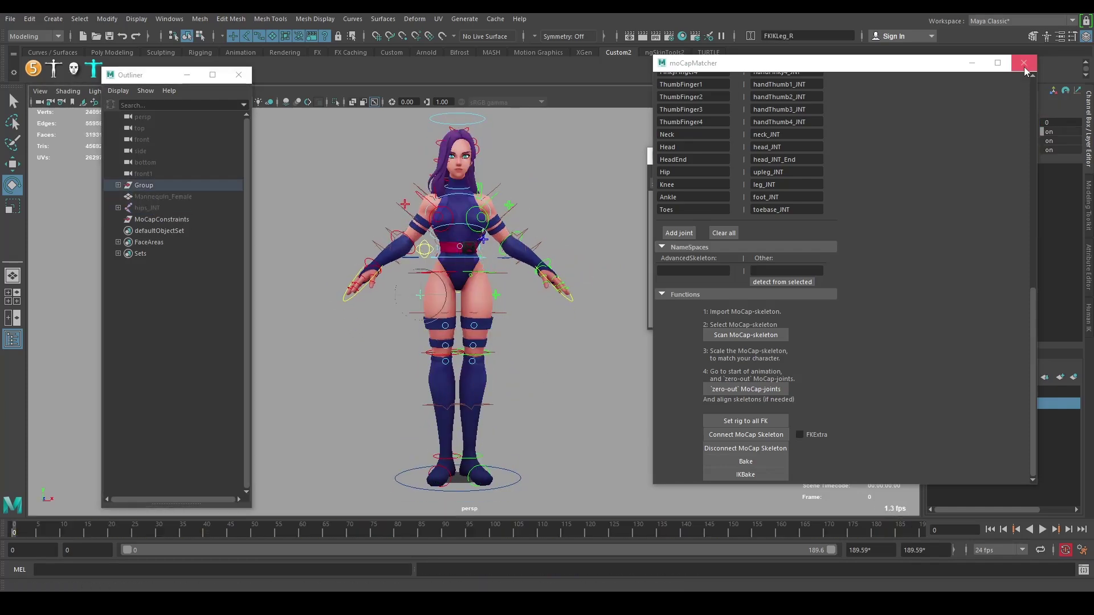
click(1024, 64)
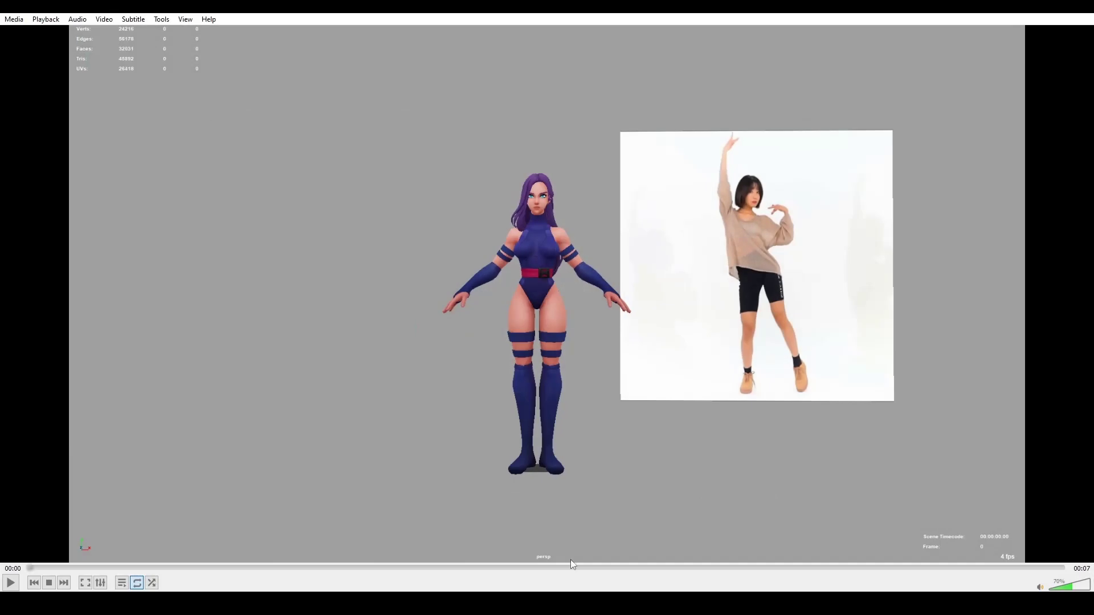
Step: Play the video comparing the animated character with the dance reference in VLC, and return to Maya
click(10, 582)
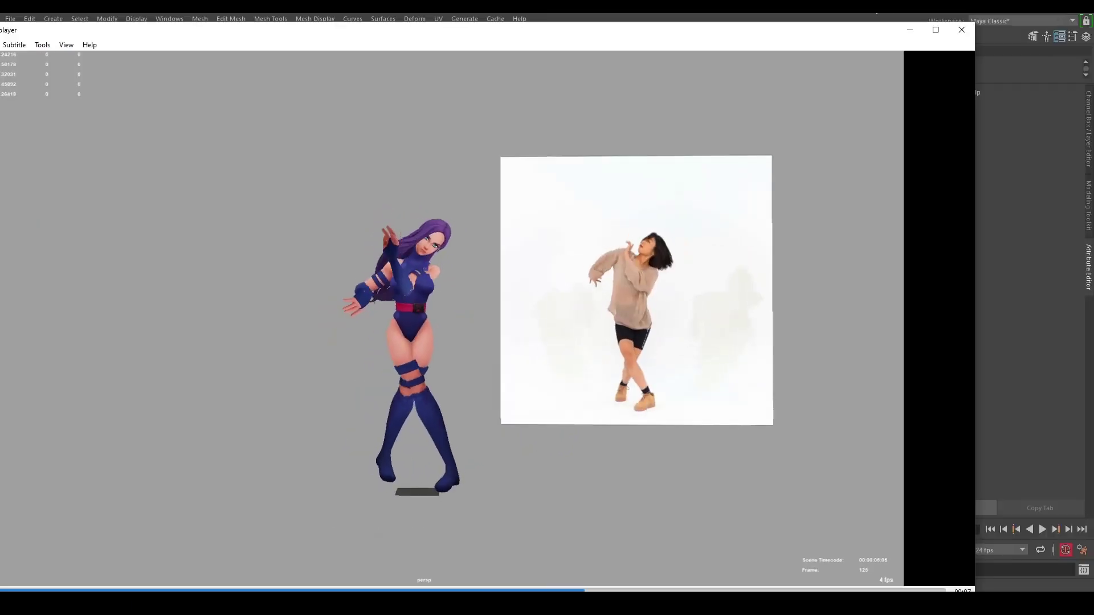
click(910, 30)
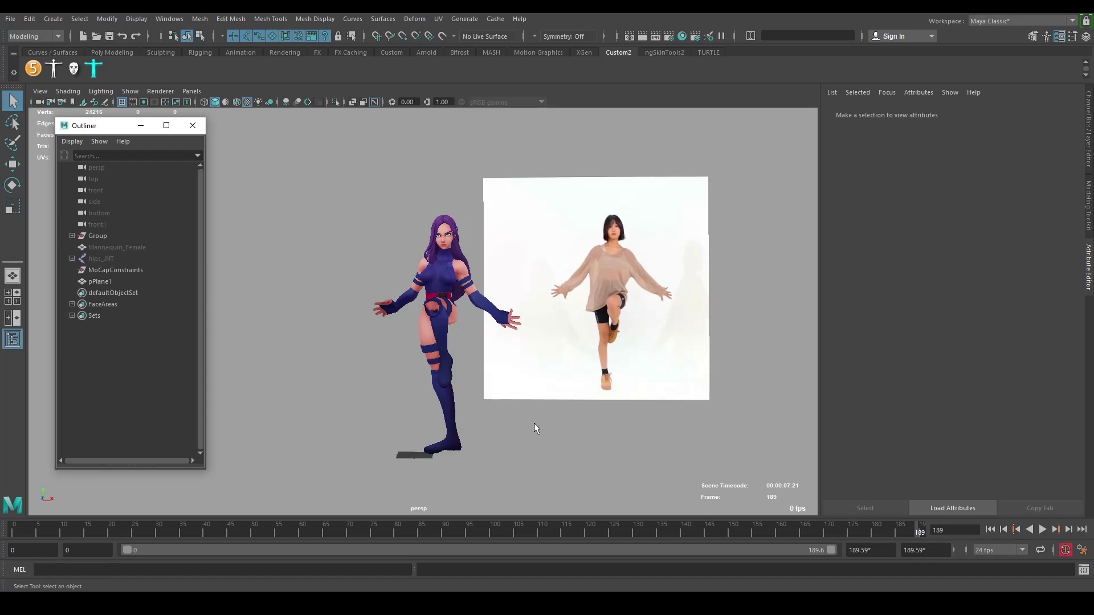
Step: Create a HumanIK character definition and assign hips_JNT to its Hips node
click(1045, 36)
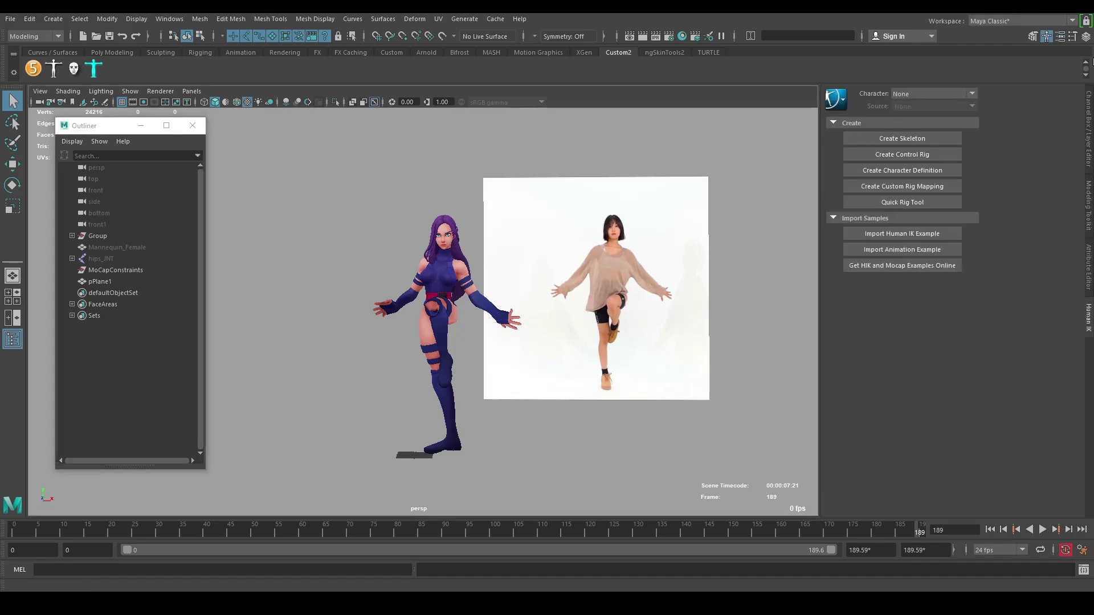
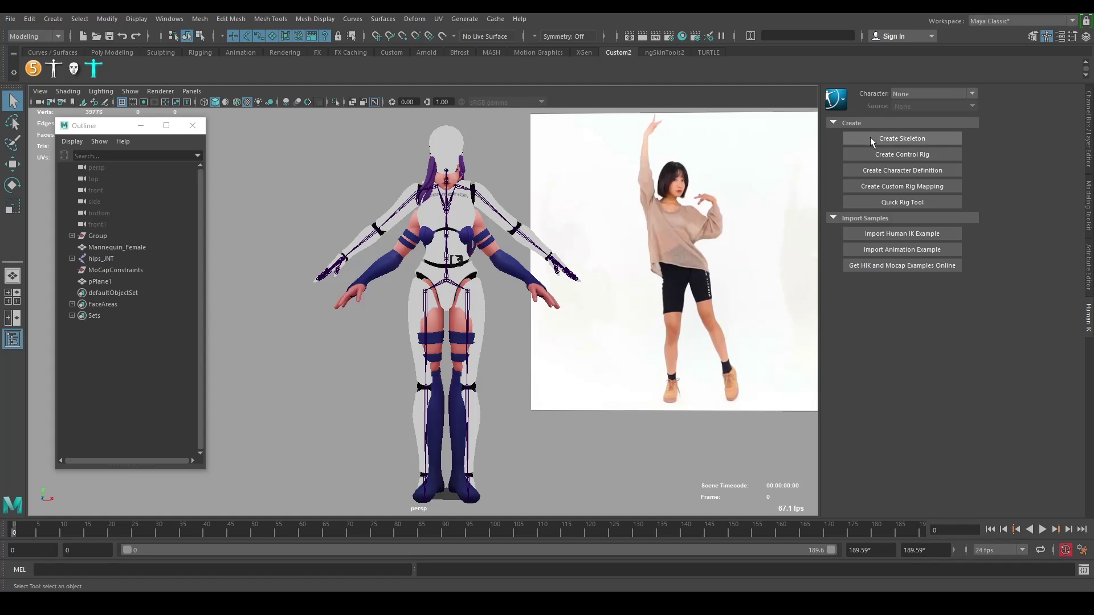
click(874, 172)
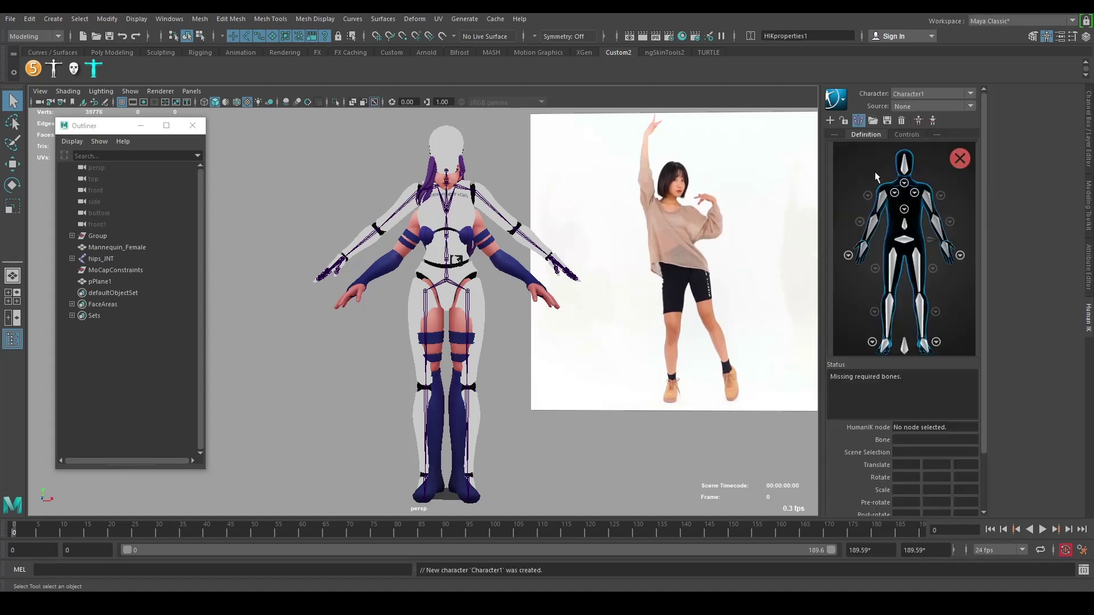
click(446, 285)
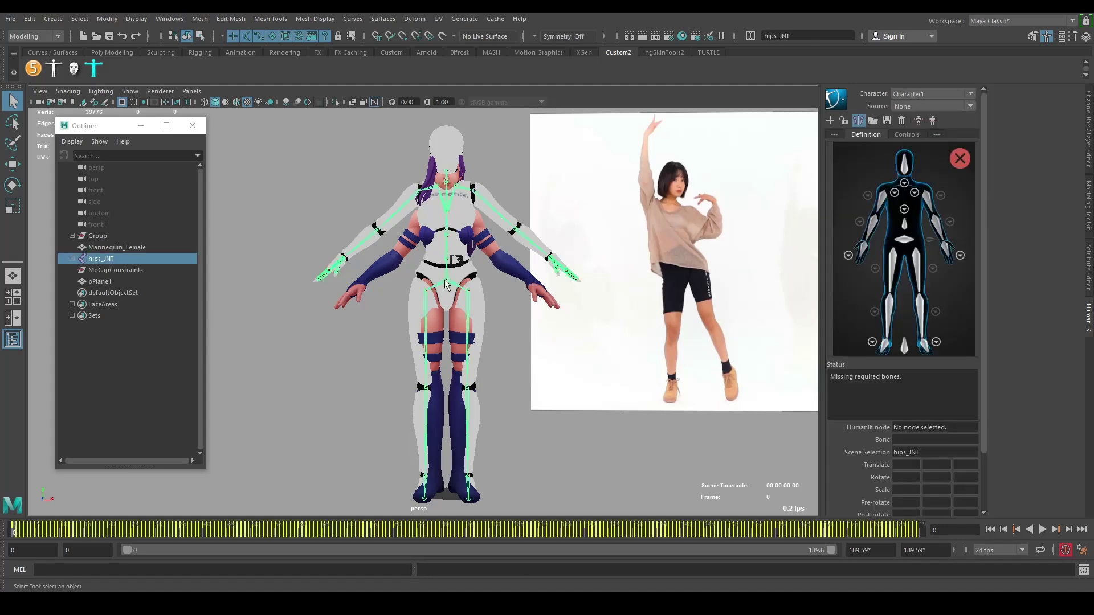
right_click(909, 244)
click(940, 249)
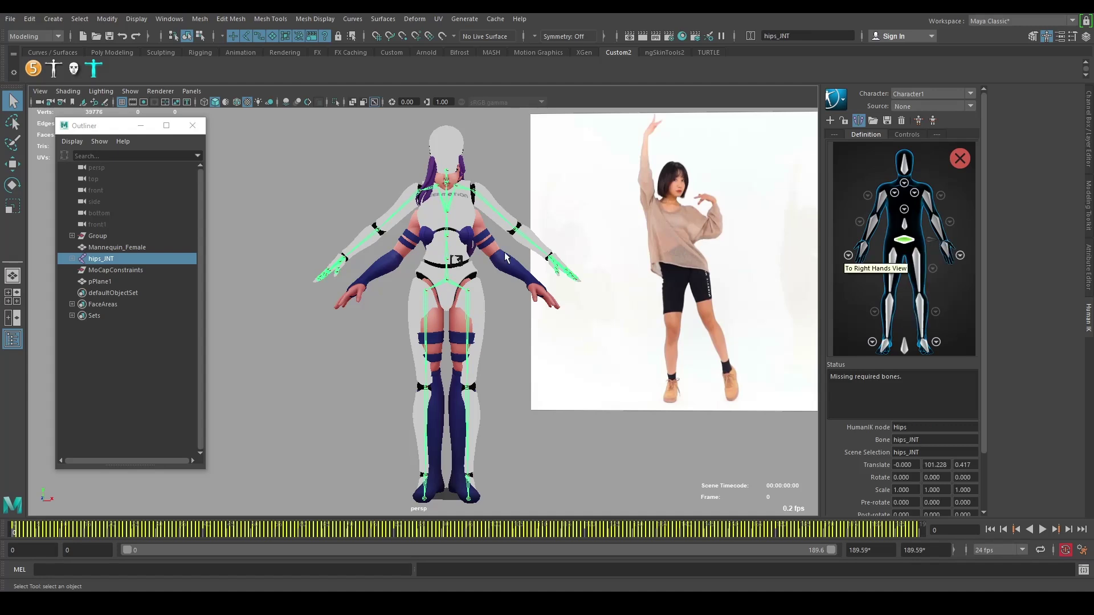
Step: Assign the three spine joints, from spine_JNT upward, to the successive spine nodes of the HumanIK definition
click(447, 261)
right_click(911, 239)
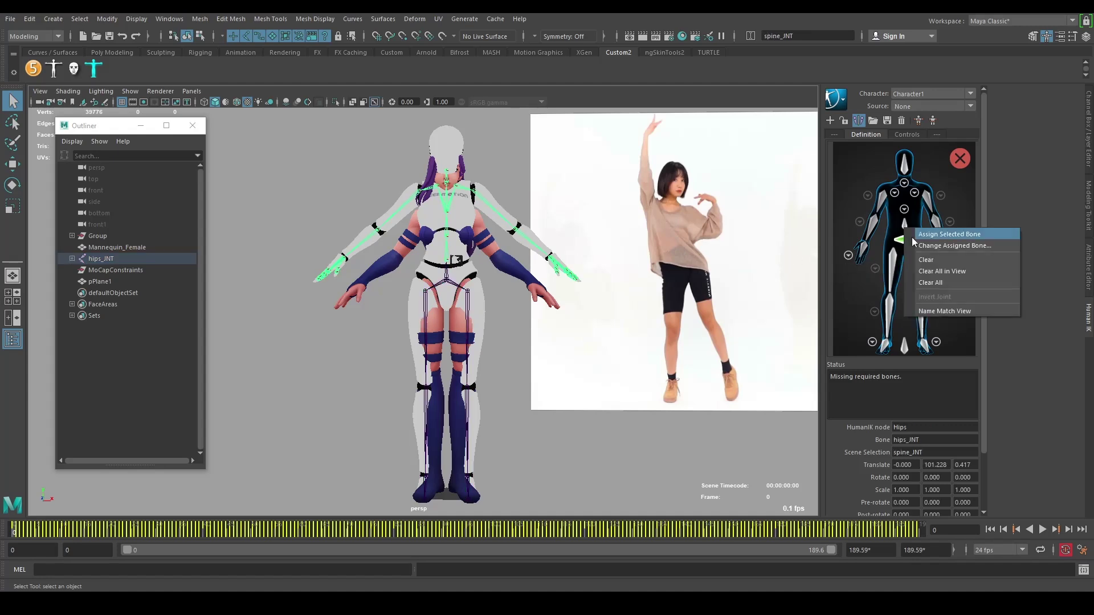
click(926, 234)
click(446, 234)
click(904, 209)
right_click(901, 316)
click(927, 322)
click(847, 156)
click(904, 211)
right_click(904, 296)
click(935, 303)
Step: Assign the skeleton's neck and head joints to the definition's Neck and Head nodes
click(446, 183)
click(847, 157)
click(904, 194)
right_click(905, 333)
click(926, 340)
click(452, 173)
click(847, 157)
right_click(905, 166)
click(935, 169)
Step: Assign the left shoulder and upper arm joints to their matching HumanIK nodes
click(454, 191)
click(915, 193)
right_click(868, 263)
click(891, 269)
click(847, 157)
click(472, 191)
right_click(922, 197)
click(945, 202)
Step: Assign the left forearm and hand joints to their matching HumanIK nodes
click(515, 227)
right_click(938, 231)
click(973, 241)
click(550, 259)
right_click(941, 254)
click(955, 257)
Step: Assign the left upper leg and lower leg joints to their matching HumanIK nodes
click(467, 294)
right_click(921, 271)
click(962, 271)
click(467, 388)
right_click(916, 300)
click(957, 302)
Step: Assign the left foot joint and l_toebase_JNT to the definition's left foot and toe base nodes
scroll(582, 450, up, 5)
alt+middle_drag(557, 454, 580, 380)
click(502, 400)
right_click(927, 345)
click(969, 352)
key(Down)
click(935, 342)
right_click(912, 308)
click(962, 316)
Step: Assign l_handThumb1_JNT through l_handThumb3_JNT to the LeftHandThumb1 through LeftHandThumb3 nodes in the left hand definition
alt+drag(606, 301, 586, 299)
scroll(586, 299, down, 2)
alt+middle_drag(589, 303, 605, 439)
alt+drag(605, 439, 592, 365)
scroll(593, 365, up, 5)
alt+middle_drag(627, 387, 501, 250)
click(847, 156)
click(960, 259)
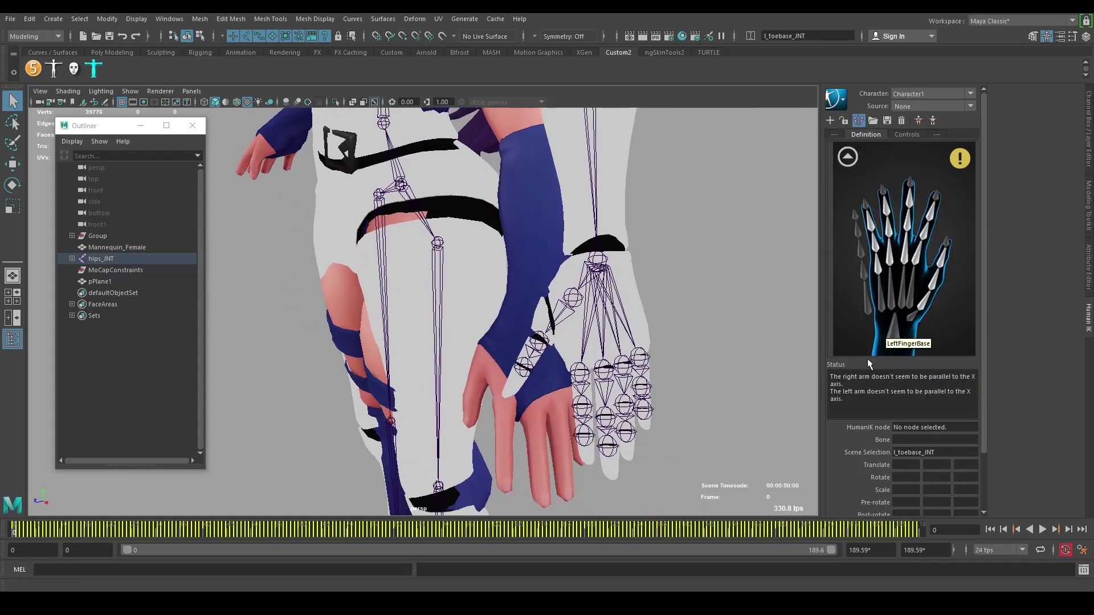
click(574, 296)
right_click(921, 307)
click(951, 317)
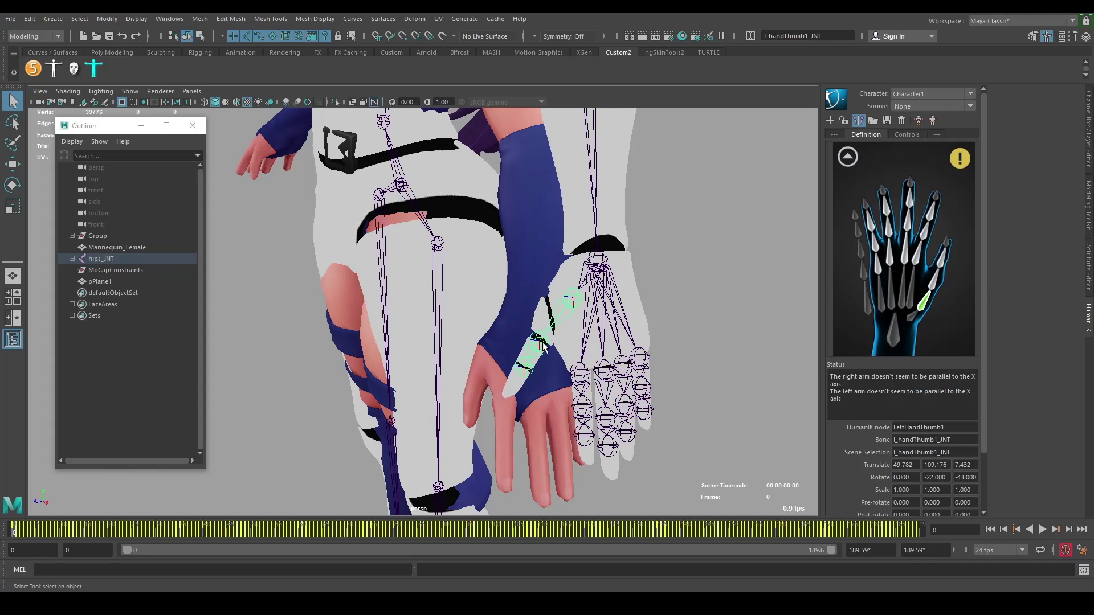
click(542, 343)
right_click(935, 280)
click(960, 285)
click(523, 367)
right_click(943, 260)
click(966, 267)
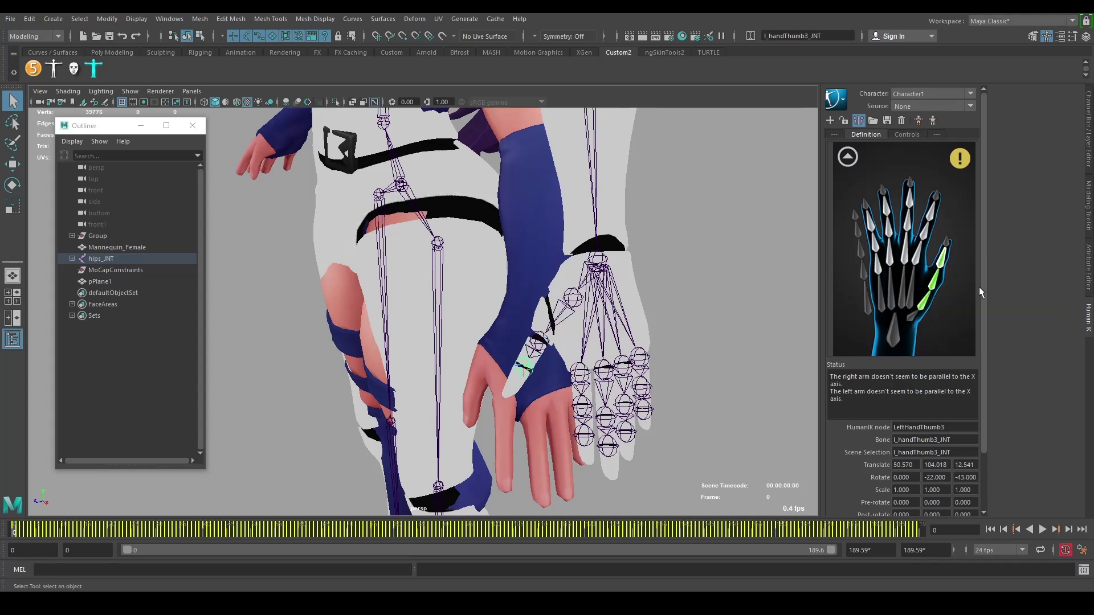
Step: Assign the left index finger's three joints, from knuckle to tip, to the matching left hand nodes
click(577, 380)
right_click(915, 256)
click(937, 265)
click(581, 406)
right_click(923, 232)
click(943, 242)
click(584, 437)
right_click(933, 213)
click(953, 222)
Step: Assign the left middle finger's three joints, ending with l_handMiddle3_JNT, to the LeftHandMiddle nodes
click(604, 380)
right_click(907, 249)
click(928, 258)
click(605, 418)
right_click(906, 226)
click(930, 237)
click(607, 446)
right_click(908, 198)
click(933, 209)
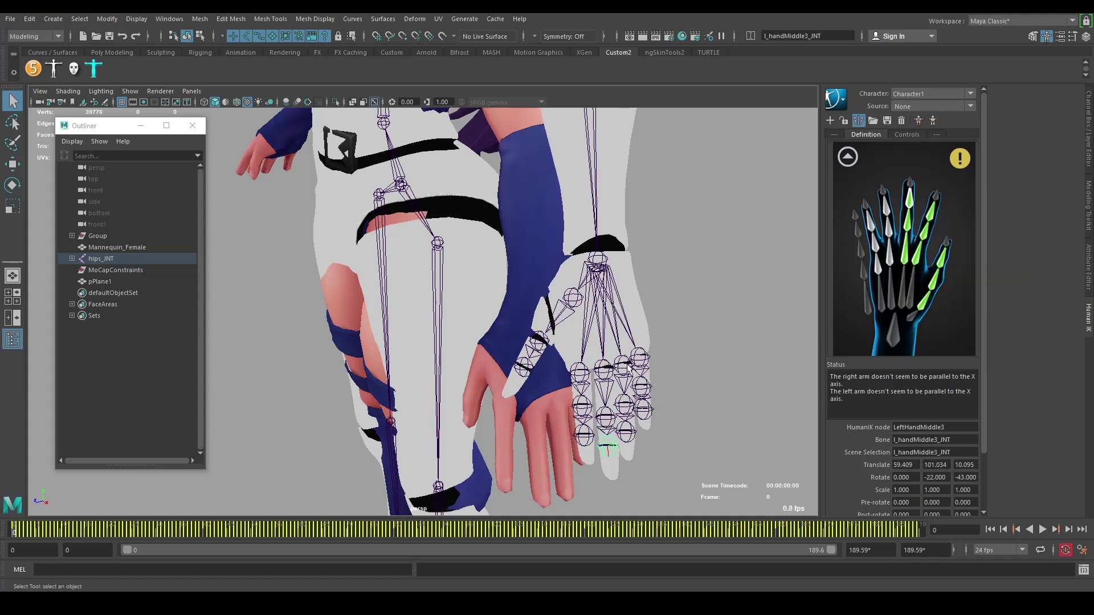
Step: Assign the left ring finger's three joints, from knuckle to tip, to the matching left hand nodes
click(627, 370)
right_click(888, 253)
click(910, 263)
click(625, 406)
right_click(888, 227)
click(911, 237)
click(626, 440)
right_click(886, 203)
click(910, 214)
Step: Assign the left pinky's three joints, ending with l_handPinky3_JNT, to their nodes and return to the full-body definition
click(640, 391)
right_click(878, 265)
click(902, 276)
right_click(872, 241)
click(896, 251)
click(644, 409)
right_click(866, 218)
click(889, 229)
click(847, 156)
Step: Lock the completed HumanIK character definition and rename the character deepmotion
scroll(490, 436, down, 5)
alt+drag(490, 437, 609, 412)
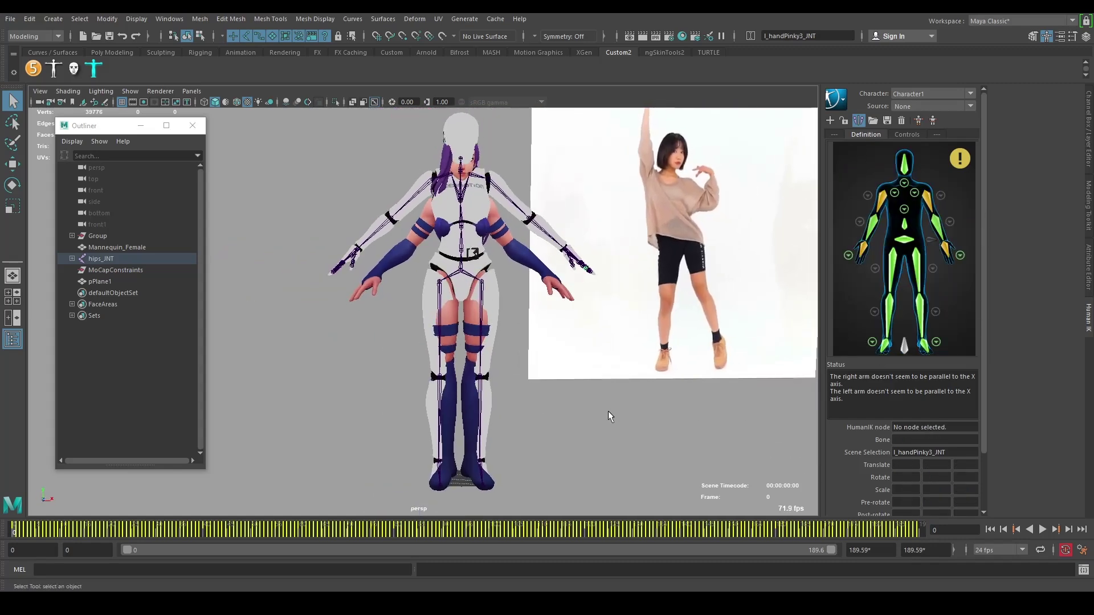
click(845, 119)
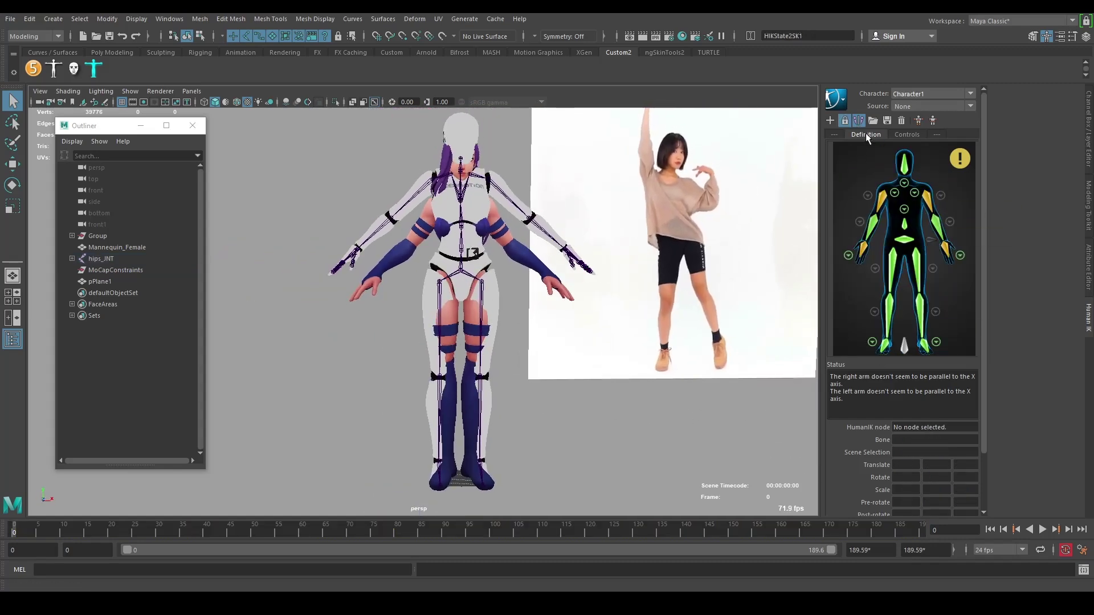
click(841, 100)
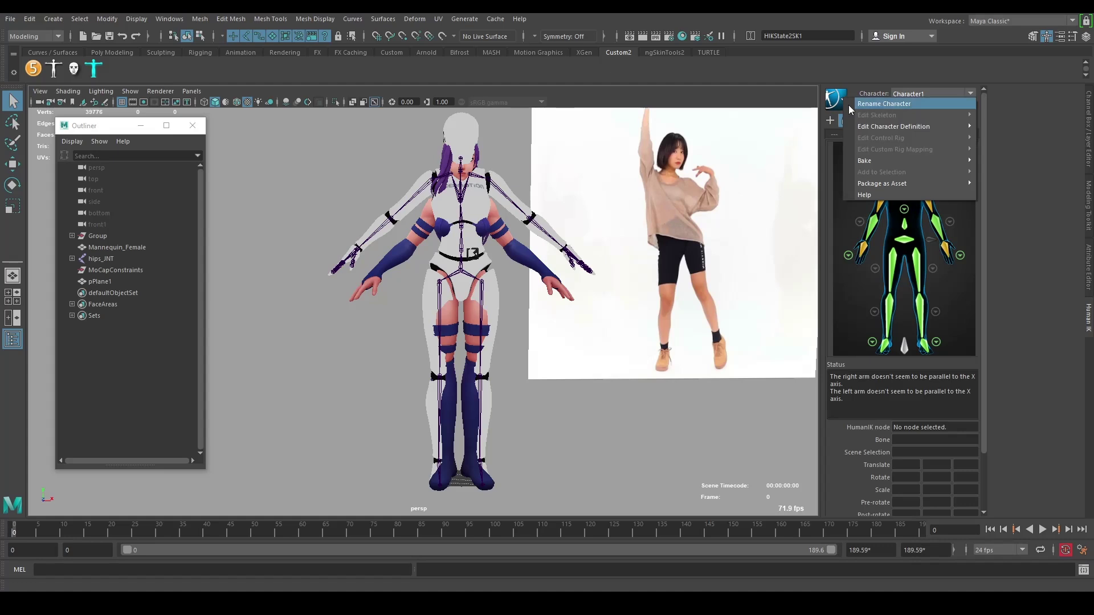
click(876, 104)
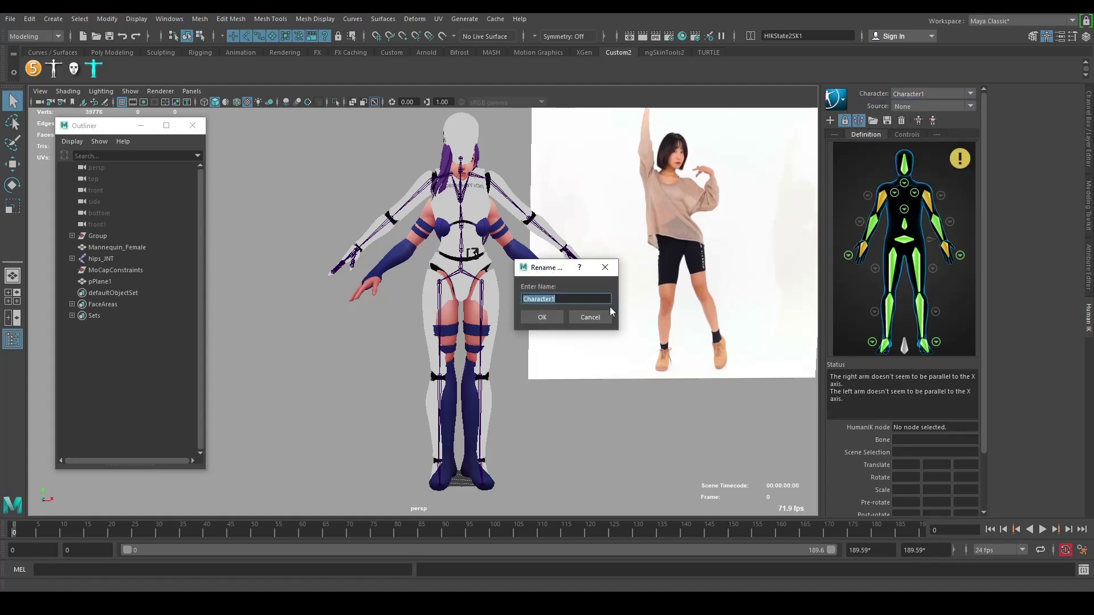
text(deepmotion)
click(542, 318)
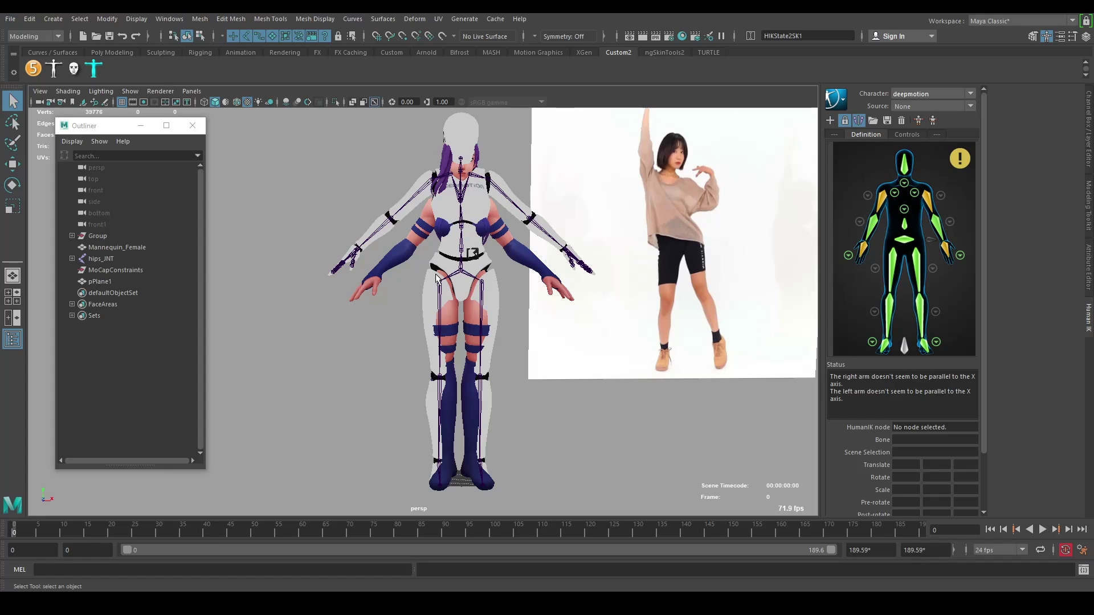
Step: Hide the hips_JNT skeleton and the Mannequin_Female mesh
click(111, 269)
ctrl+click(108, 259)
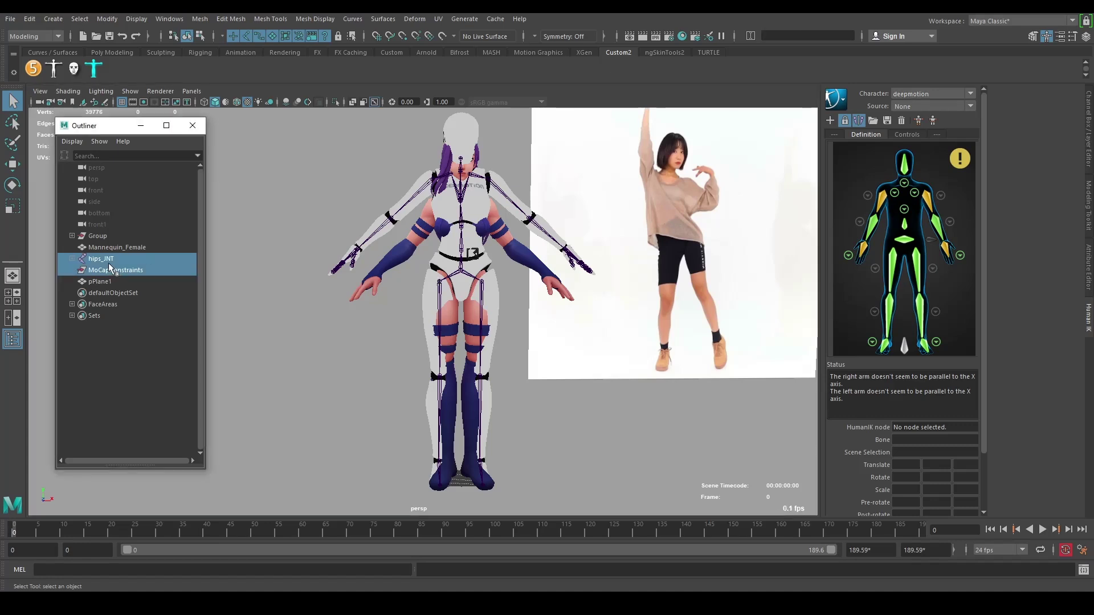
key(h)
click(111, 249)
key(h)
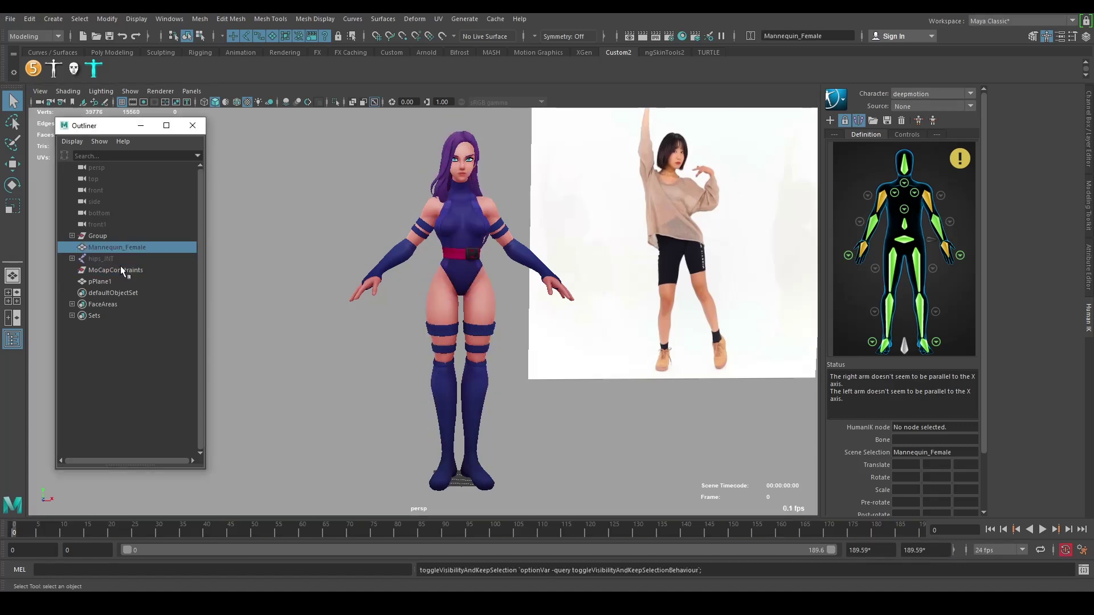
key(ctrl+h)
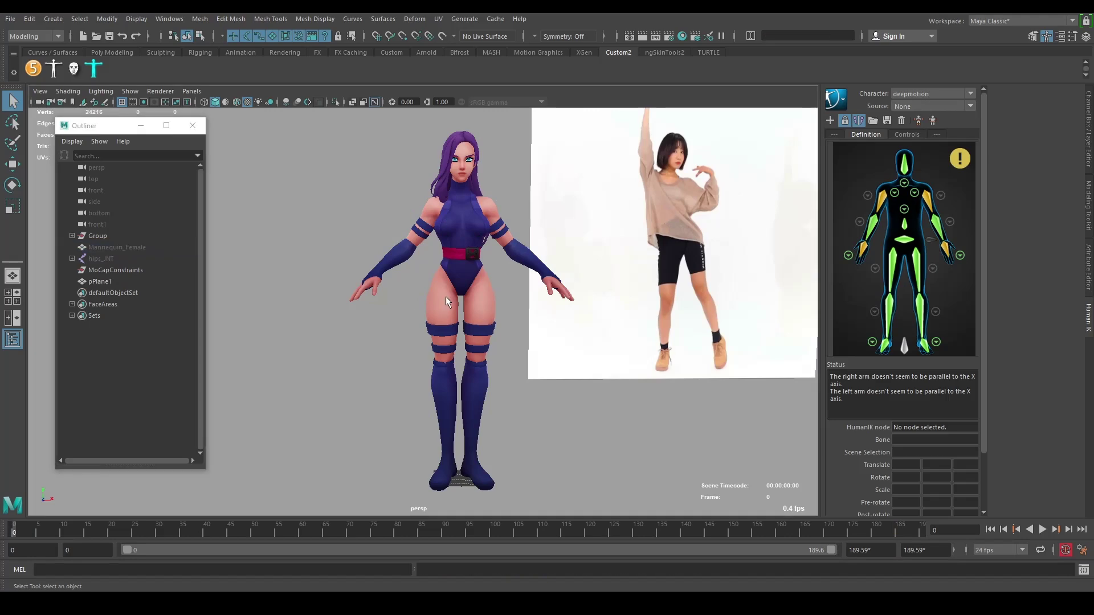
Step: Find FitSkeleton under the Main control in Group and try toggling its visibility
scroll(446, 296, up, 5)
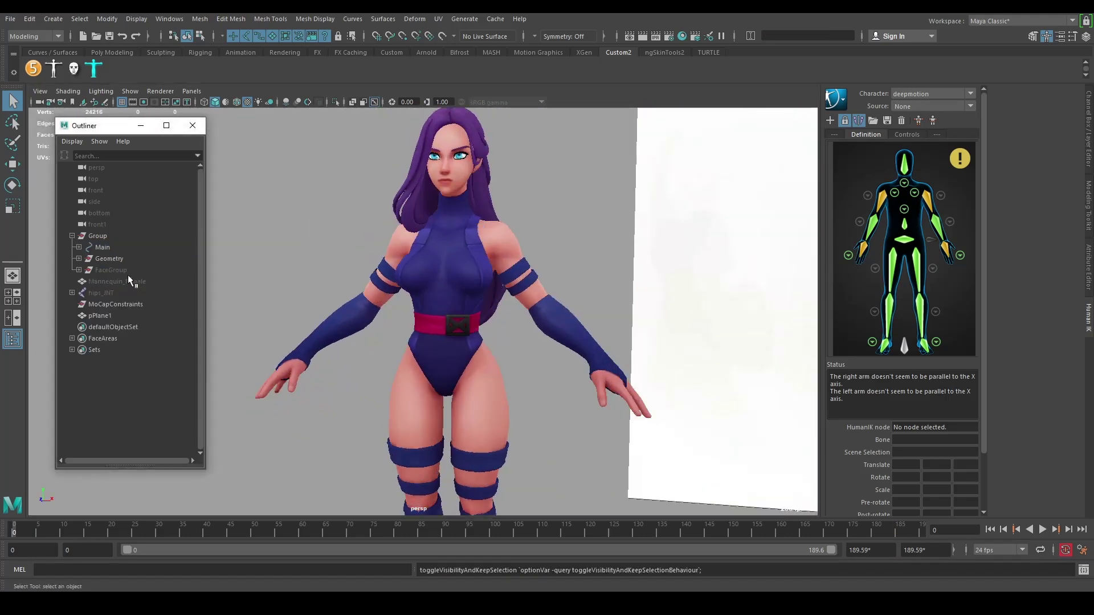
click(78, 258)
click(78, 258)
click(78, 247)
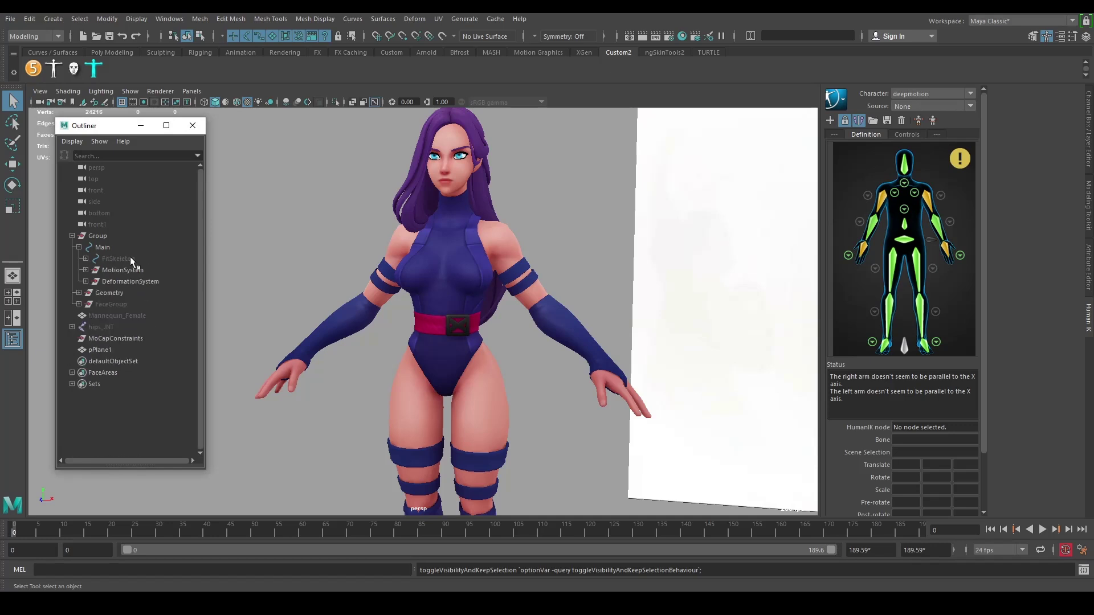
click(127, 259)
click(86, 259)
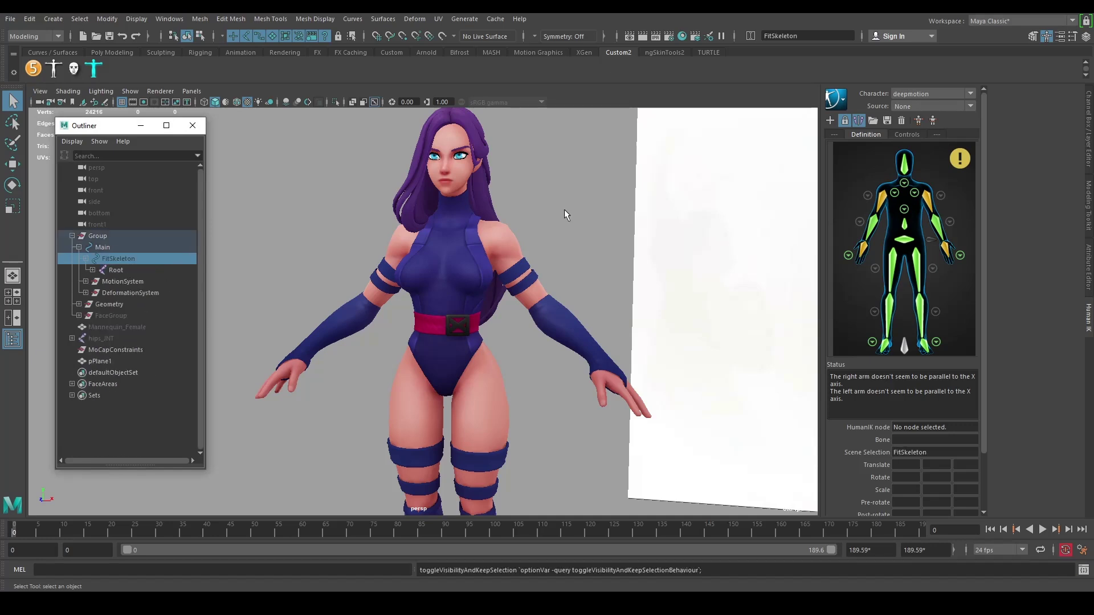
click(1088, 123)
right_click(962, 150)
click(1028, 449)
key(h)
alt+drag(542, 410, 564, 411)
key(h)
Step: Look through the rig's DeformationSystem hierarchy for its skeleton, and collapse Group
click(86, 259)
click(121, 270)
click(85, 282)
click(92, 293)
click(121, 292)
click(78, 304)
click(79, 304)
click(72, 236)
click(220, 259)
Step: Display the character rig's joints over the mesh in the viewport
click(398, 52)
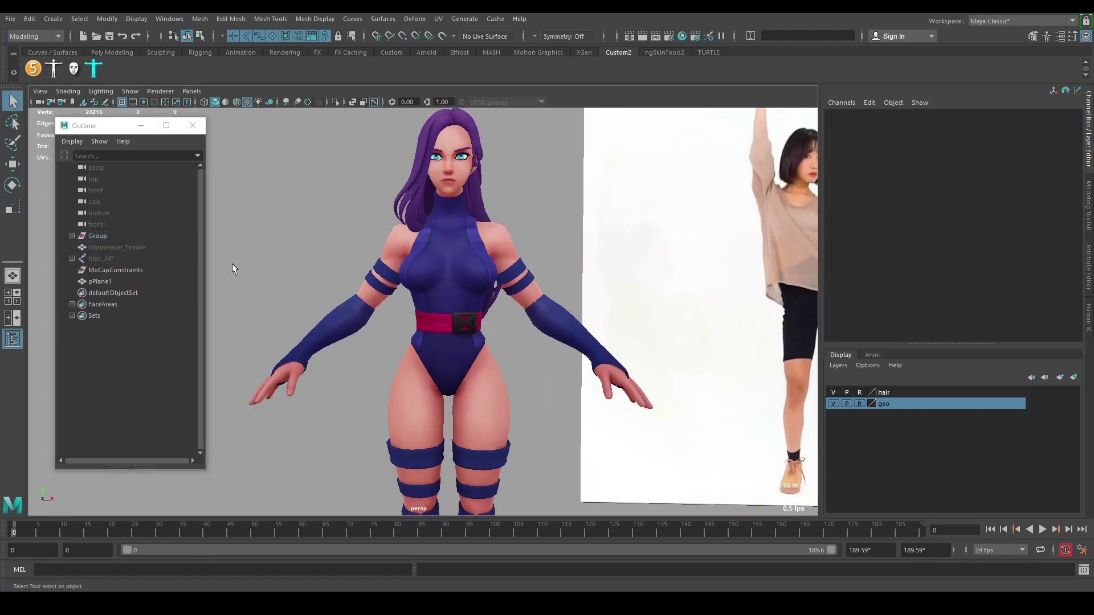
click(600, 68)
click(619, 51)
scroll(504, 341, down, 3)
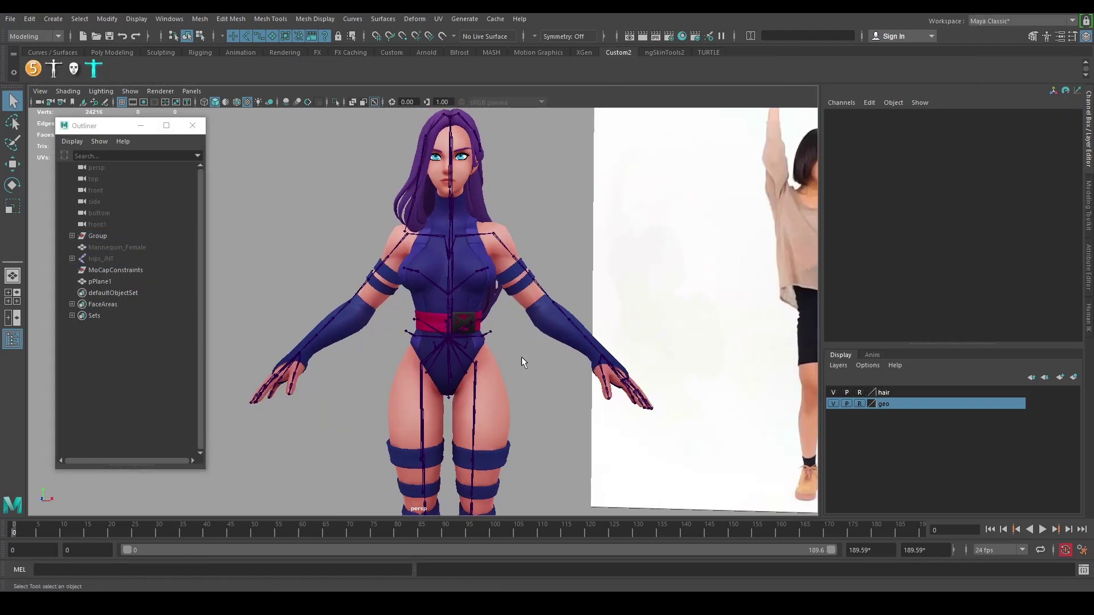
alt+middle_drag(528, 420, 537, 360)
scroll(541, 367, down, 3)
mouse_move(515, 410)
alt+mouse_down()
mouse_move(557, 439)
mouse_move(509, 422)
alt+mouse_up()
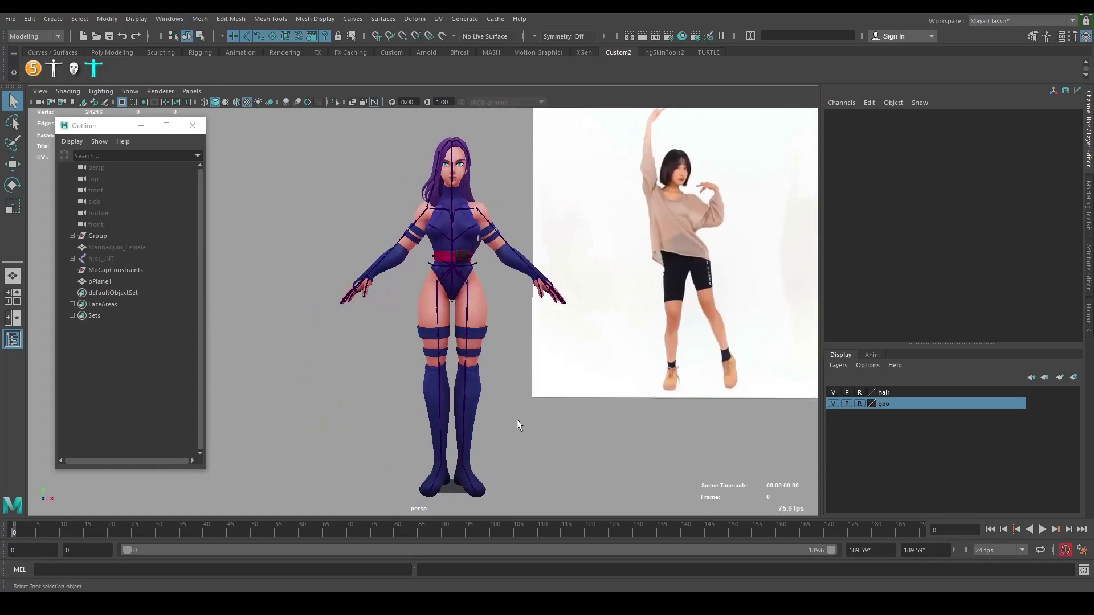
Step: Reopen HumanIK and create a new character definition for the character rig
scroll(517, 420, up, 3)
alt+middle_drag(541, 333, 522, 411)
scroll(554, 308, up, 5)
scroll(504, 391, up, 2)
alt+drag(504, 390, 593, 442)
scroll(574, 396, down, 5)
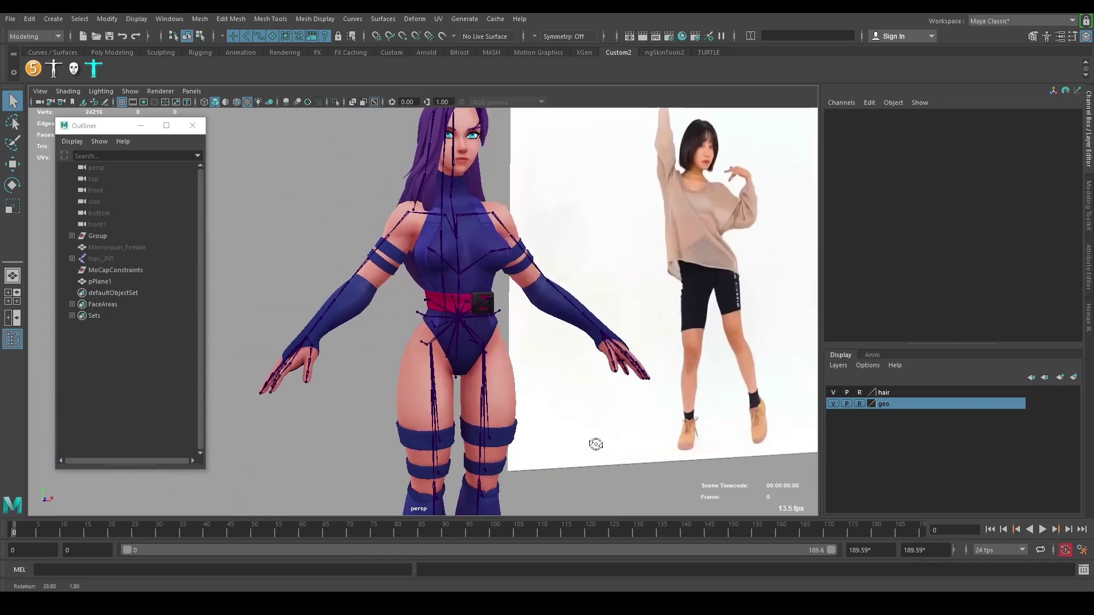
scroll(573, 442, up, 3)
click(1046, 36)
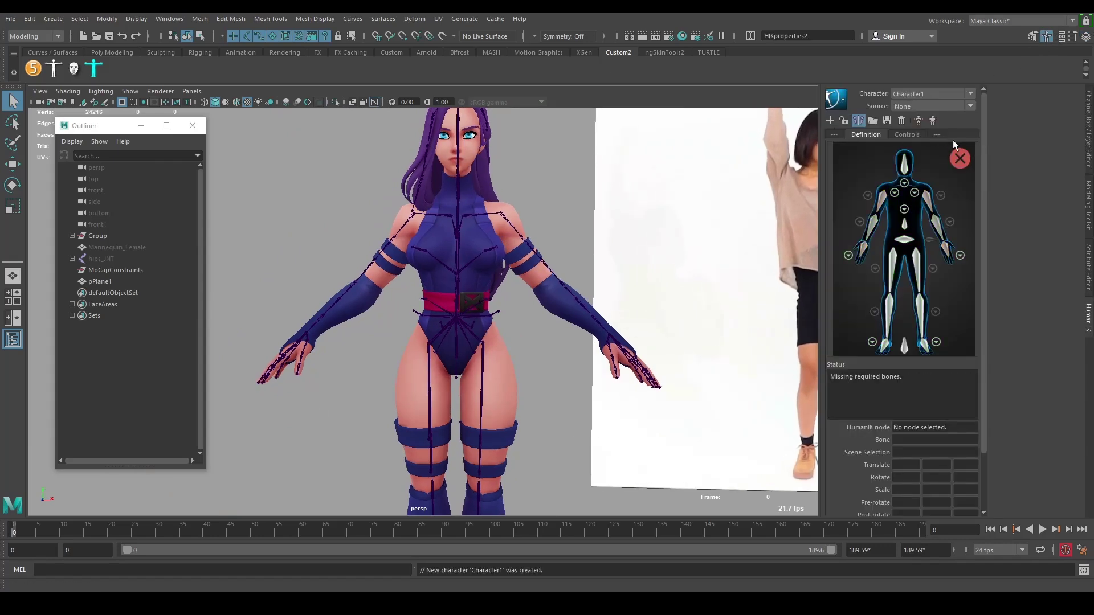
Step: Locate the rig's Root_M joint under DeformationSystem and assign it to the Hips node of the HumanIK definition
scroll(450, 330, up, 3)
click(483, 323)
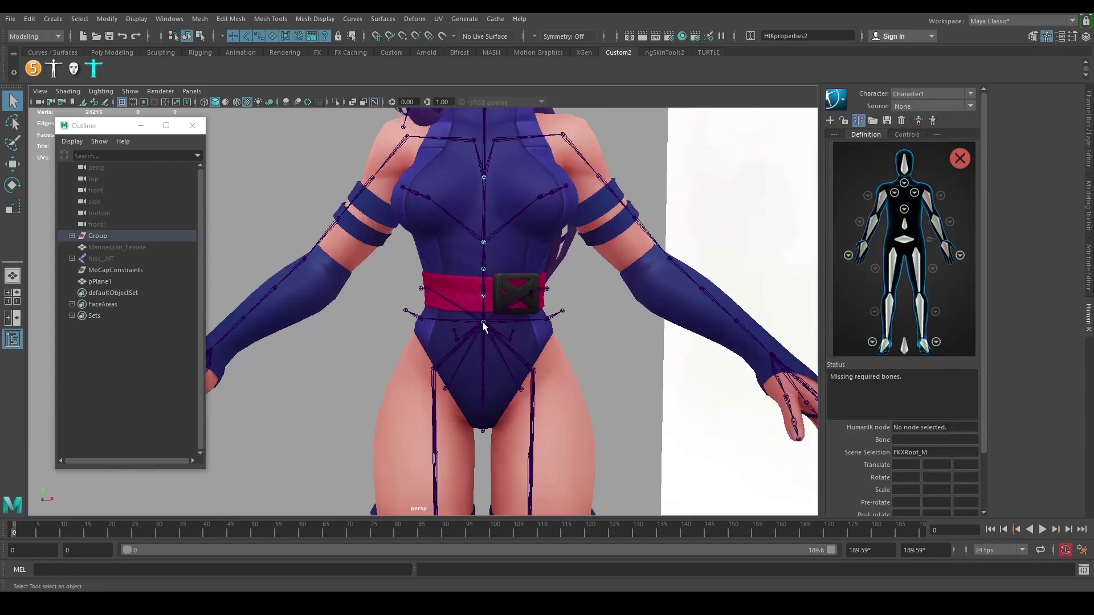
scroll(488, 334, up, 3)
alt+drag(595, 357, 627, 341)
click(618, 341)
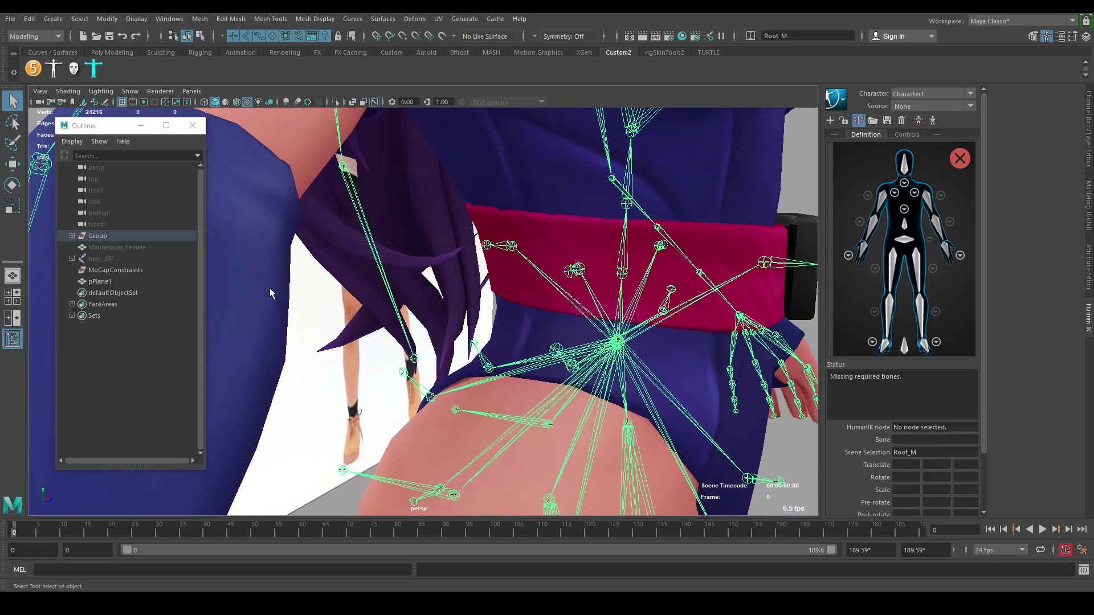
key(f)
click(92, 294)
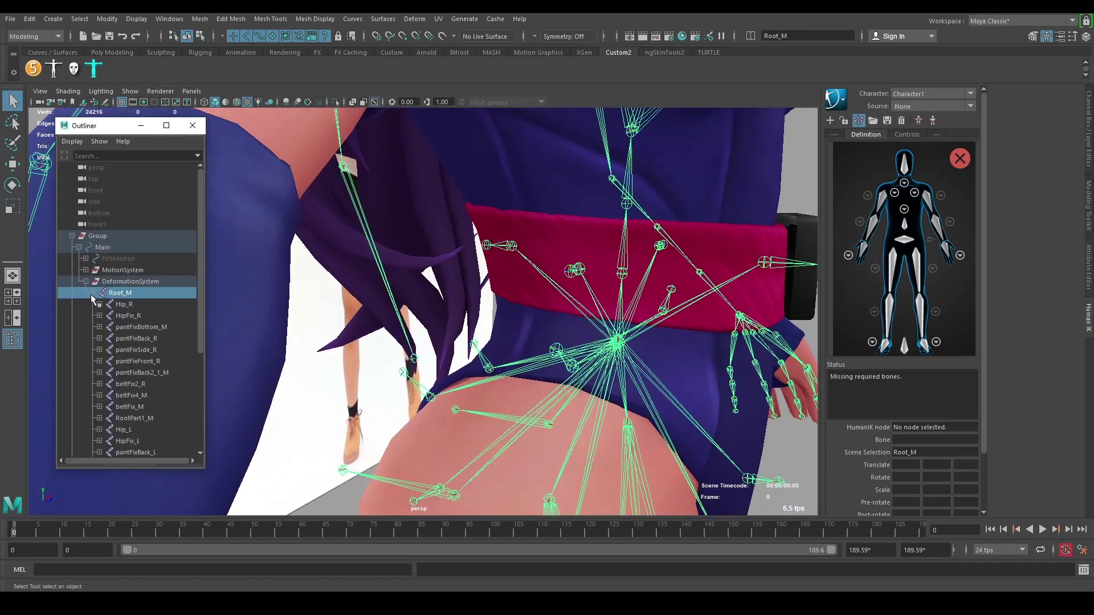
click(124, 305)
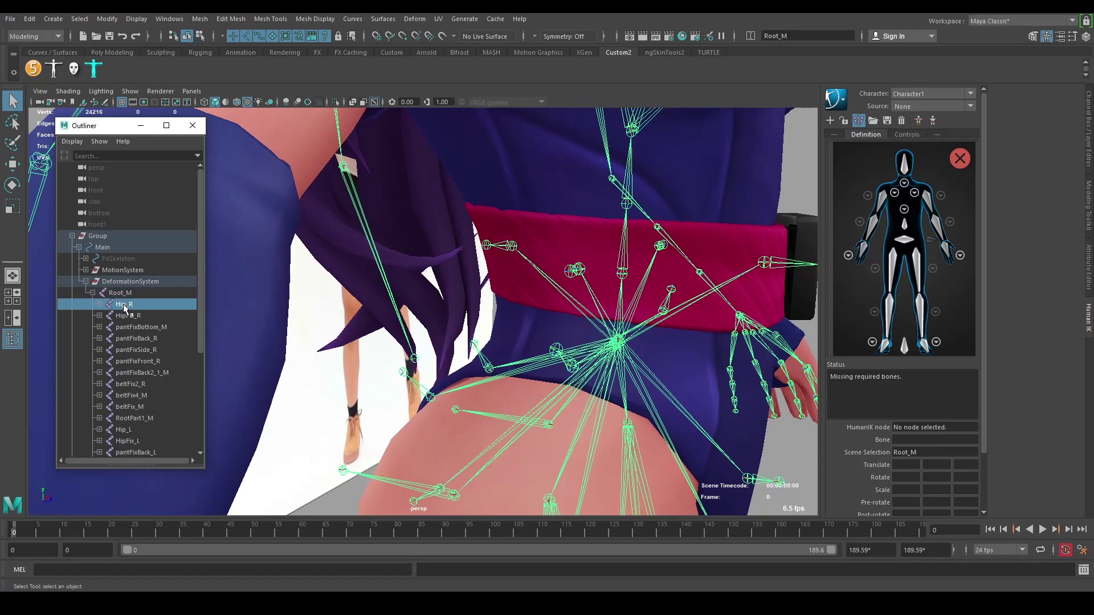
click(119, 294)
alt+drag(681, 325, 598, 333)
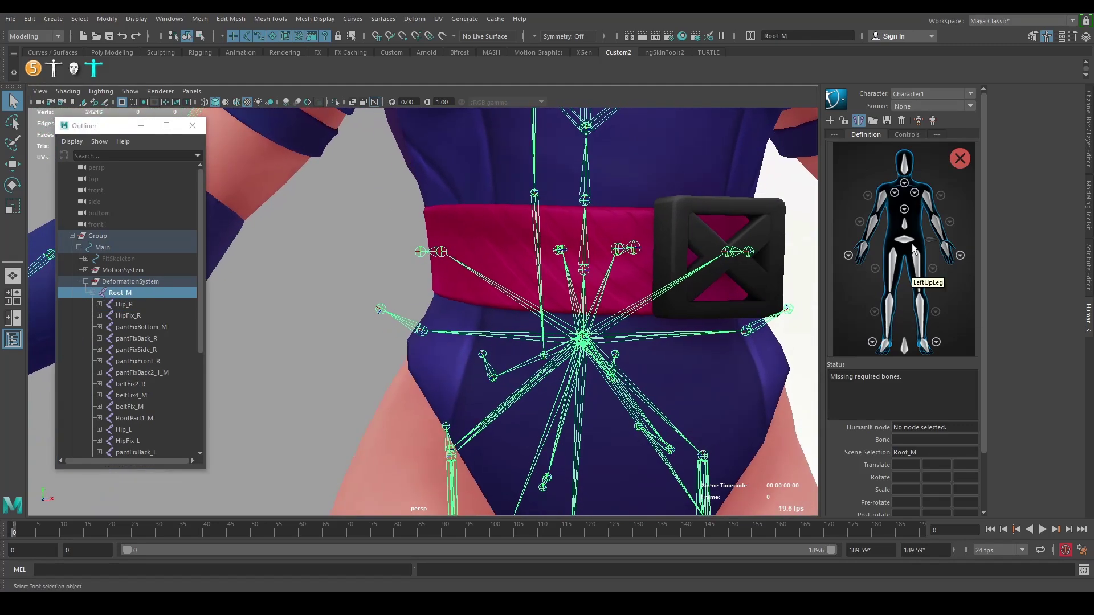
right_click(904, 238)
click(910, 244)
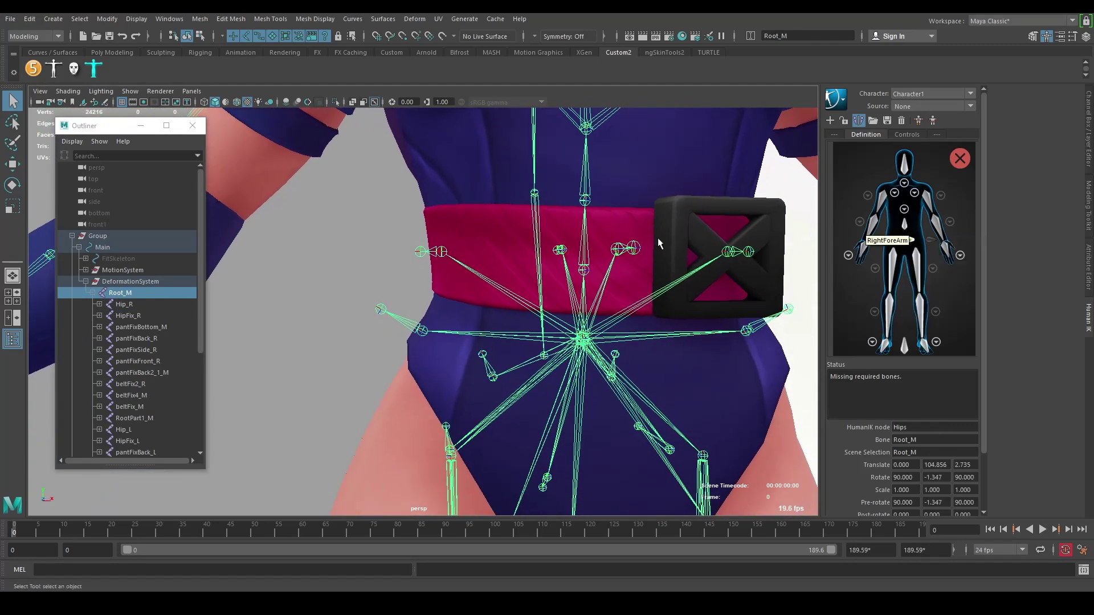
Step: Assign the rig's lower spine joints to Spine, Spine1 and Spine2, using Spine1_M for Spine2
click(581, 264)
alt+middle_drag(639, 237, 627, 323)
right_click(904, 223)
click(917, 228)
click(566, 338)
click(904, 209)
right_click(904, 313)
click(916, 318)
key(Down)
right_click(904, 296)
click(916, 301)
Step: Assign the chest joint to the next HumanIK spine node above Spine2 and return to the full-body view
alt+middle_drag(564, 202, 550, 334)
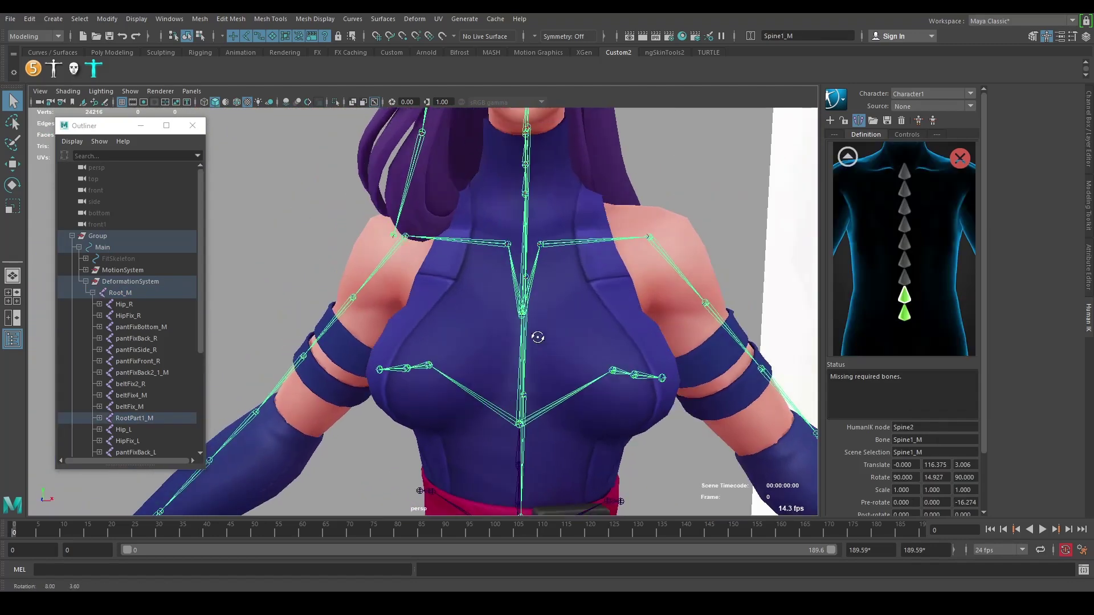
click(531, 332)
right_click(903, 279)
click(916, 286)
click(846, 157)
Step: Assign Neck_M to Neck, its child joint to Neck1, and NeckPart2_M to Neck2
click(902, 189)
key(Down)
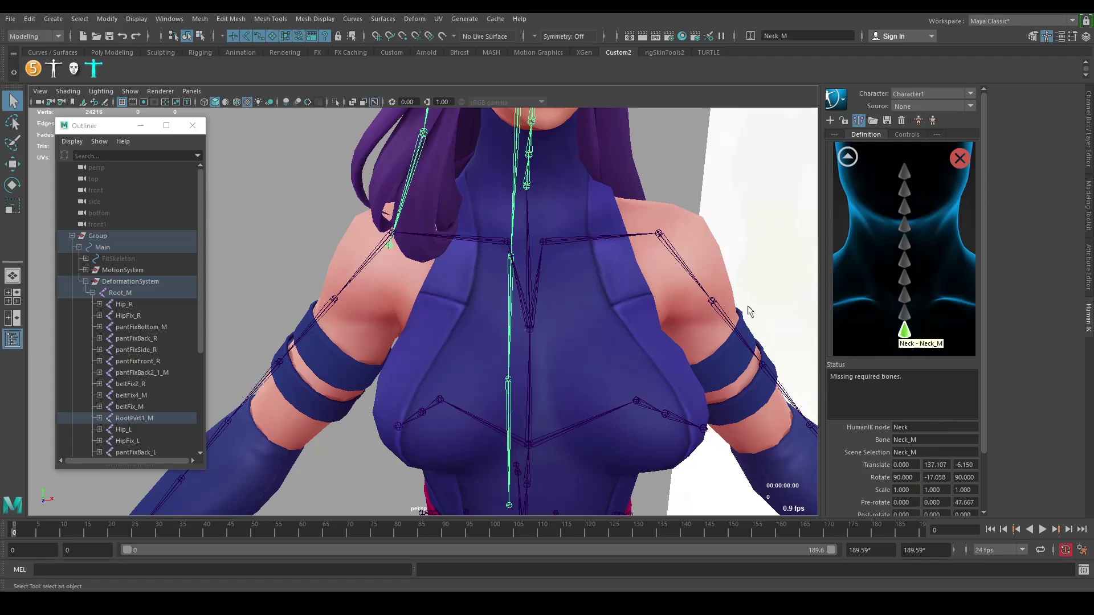
right_click(904, 331)
click(915, 337)
alt+drag(638, 348, 463, 352)
key(Down)
right_click(905, 313)
click(916, 319)
key(Down)
right_click(903, 295)
click(916, 302)
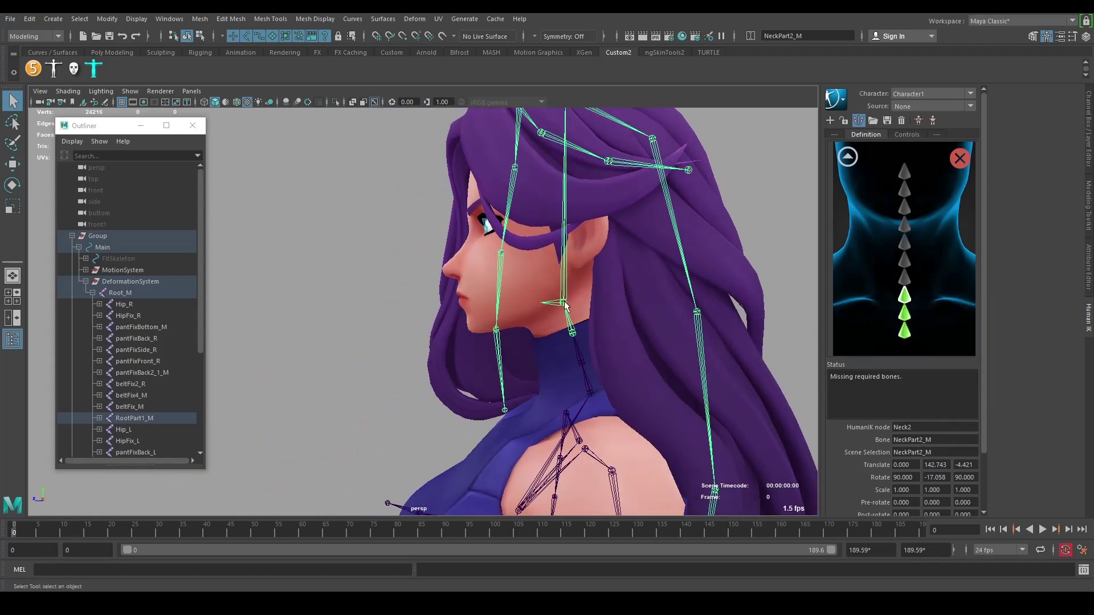
Step: Assign the head joint at the top of the neck chain to the Head node of the definition
click(564, 302)
click(847, 157)
right_click(906, 165)
click(919, 173)
Step: Assign the left clavicle joint to the left shoulder node and Shoulder_L to LeftArm
alt+drag(473, 313, 647, 312)
alt+middle_drag(624, 495, 601, 385)
click(519, 289)
click(515, 299)
click(527, 291)
click(914, 192)
right_click(883, 263)
click(906, 269)
key(Down)
click(847, 157)
right_click(927, 200)
click(941, 205)
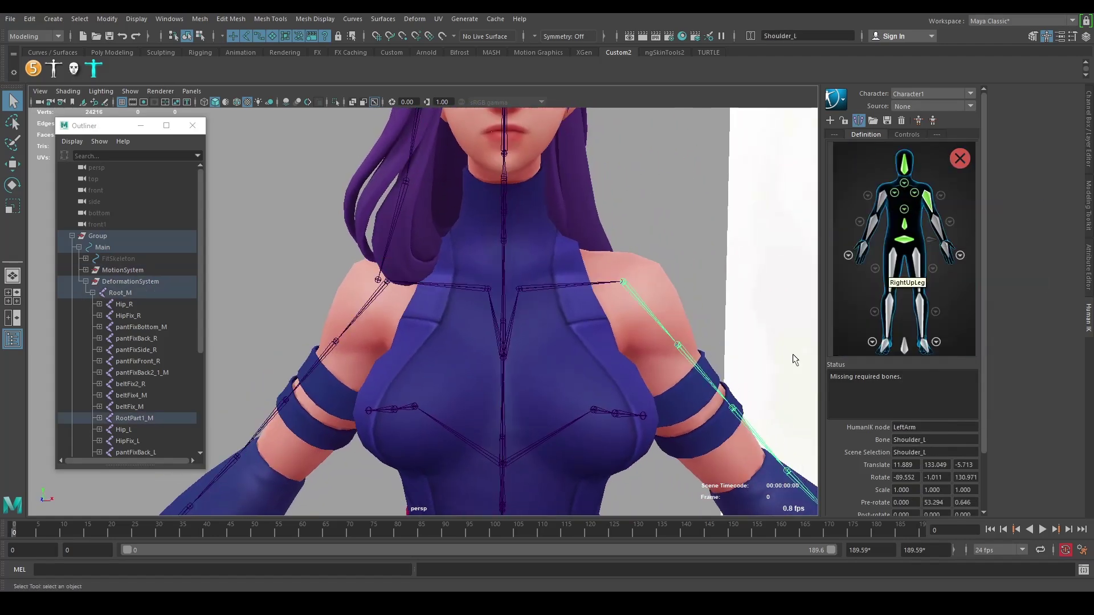
Step: Assign the left elbow joint to the left forearm node and the left wrist joint to the left hand node
alt+middle_drag(800, 488, 624, 256)
click(618, 244)
right_click(936, 226)
click(950, 233)
alt+middle_drag(691, 391, 594, 336)
click(963, 257)
Step: Assign the left thumb joints to the LeftHandThumb nodes, with ThumbFinger2_L on LeftHandThumb2
alt+drag(789, 284, 703, 279)
alt+right_drag(703, 279, 531, 308)
click(508, 302)
click(959, 255)
right_click(923, 301)
click(937, 308)
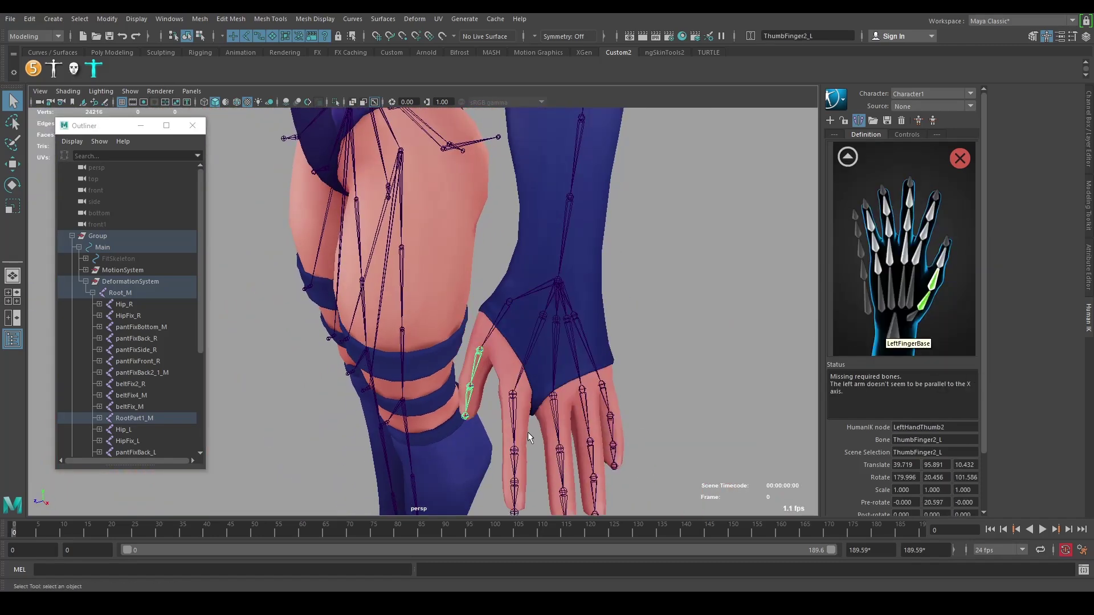
Step: Assign the left index finger joints to the matching index finger nodes of the left hand
click(515, 471)
click(516, 463)
double_click(923, 230)
click(515, 493)
double_click(931, 210)
Step: Assign the three left middle finger joints to the matching middle finger nodes of the left hand
click(553, 419)
double_click(904, 247)
alt+middle_drag(631, 417, 647, 360)
click(578, 404)
right_click(912, 226)
click(929, 231)
click(581, 443)
right_click(908, 199)
click(924, 205)
Step: Assign the left ring and pinky finger joints to their hand nodes and return to the full-body view
click(601, 356)
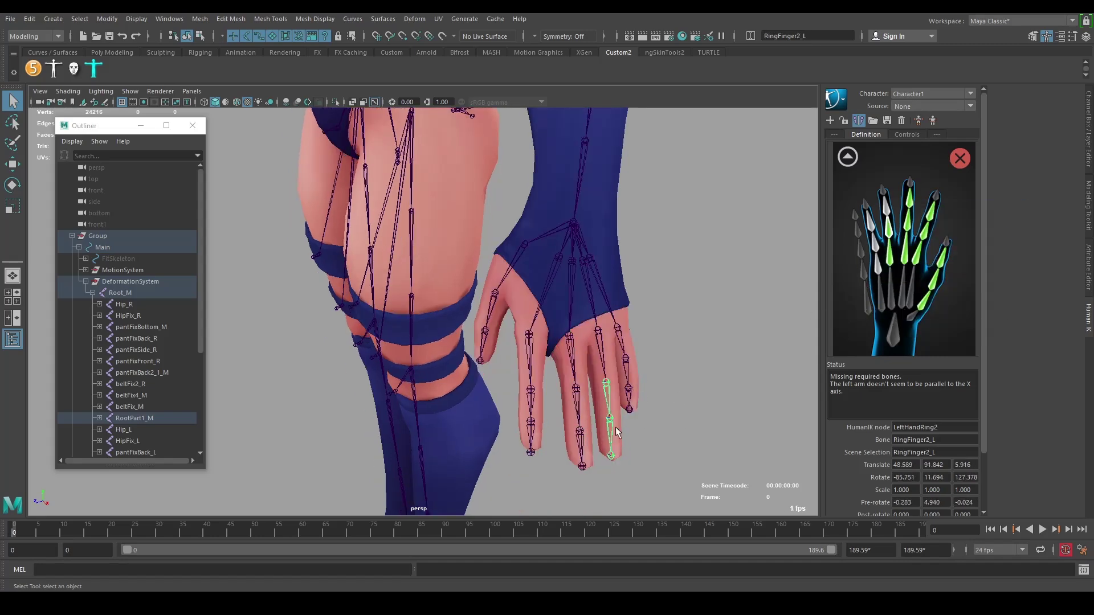
click(635, 337)
click(626, 371)
double_click(872, 240)
click(628, 397)
double_click(867, 219)
click(847, 156)
Step: Assign Hip_L to LeftUpLeg and Knee_L to LeftLeg
scroll(593, 402, down, 5)
alt+drag(535, 387, 570, 389)
click(429, 227)
alt+middle_drag(434, 228, 472, 302)
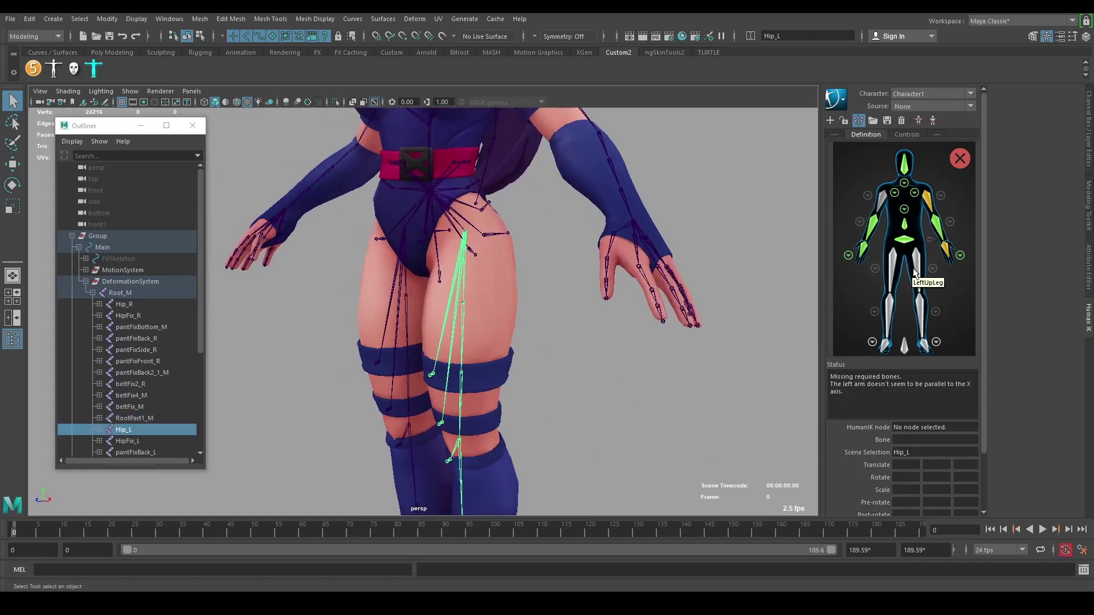
right_click(914, 266)
click(930, 271)
alt+middle_drag(667, 453, 750, 211)
alt+drag(750, 210, 792, 212)
click(576, 203)
right_click(922, 312)
click(946, 317)
Step: Assign Ankle_L to the left foot node and Toes_L to the left toe node of the definition
alt+middle_drag(655, 376, 650, 294)
click(550, 365)
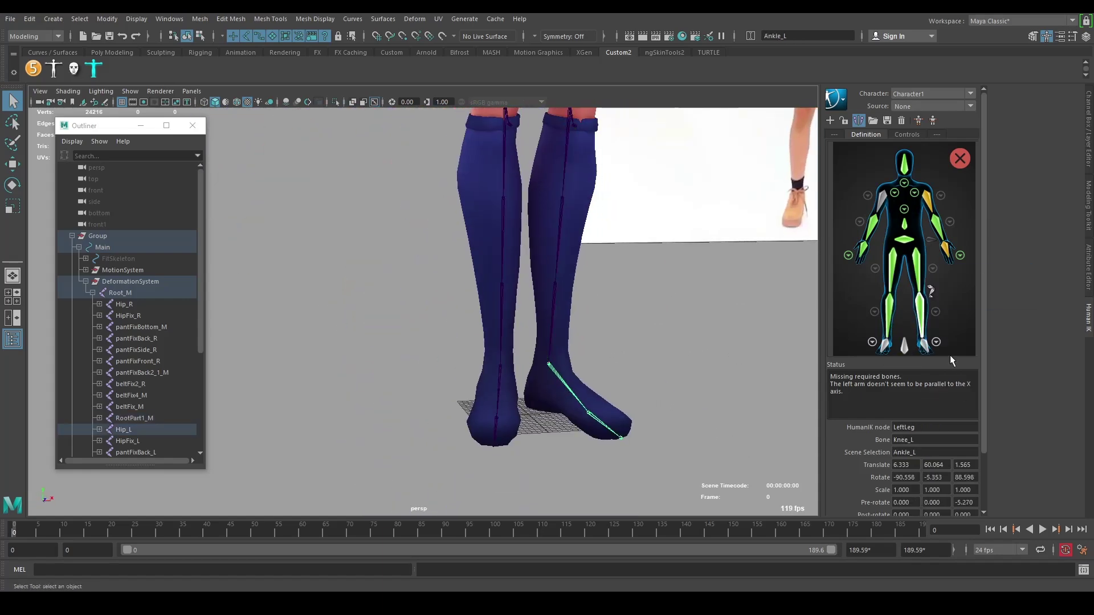
click(936, 342)
click(588, 412)
right_click(911, 312)
click(934, 317)
click(847, 156)
Step: Assign Shoulder_R to the RightArm node to fill the missing required bone
scroll(709, 410, down, 2)
alt+middle_drag(684, 216, 655, 444)
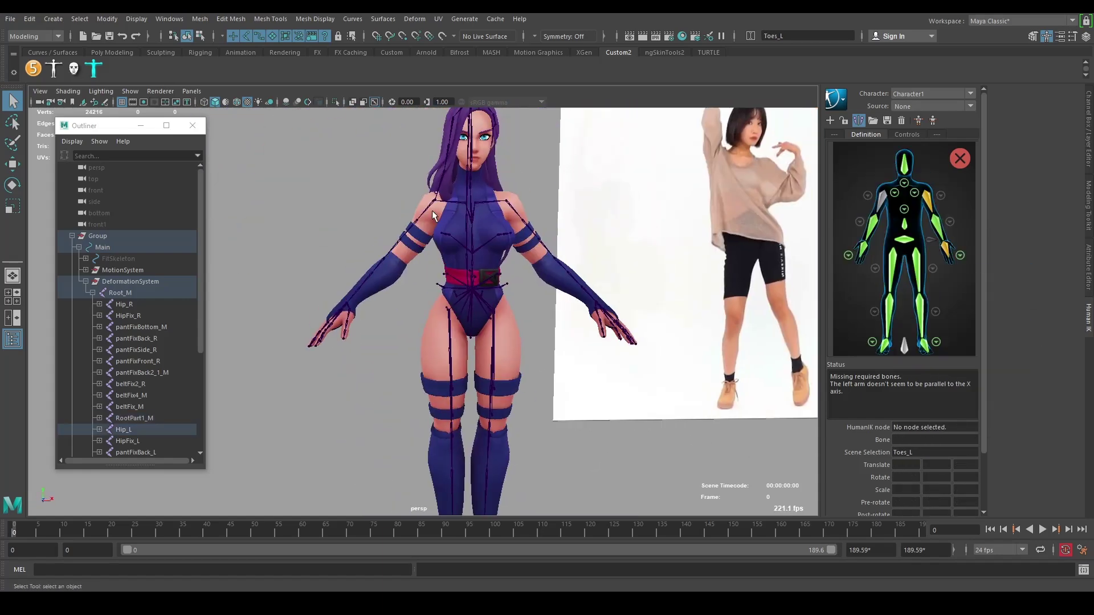
click(430, 206)
right_click(883, 199)
click(906, 206)
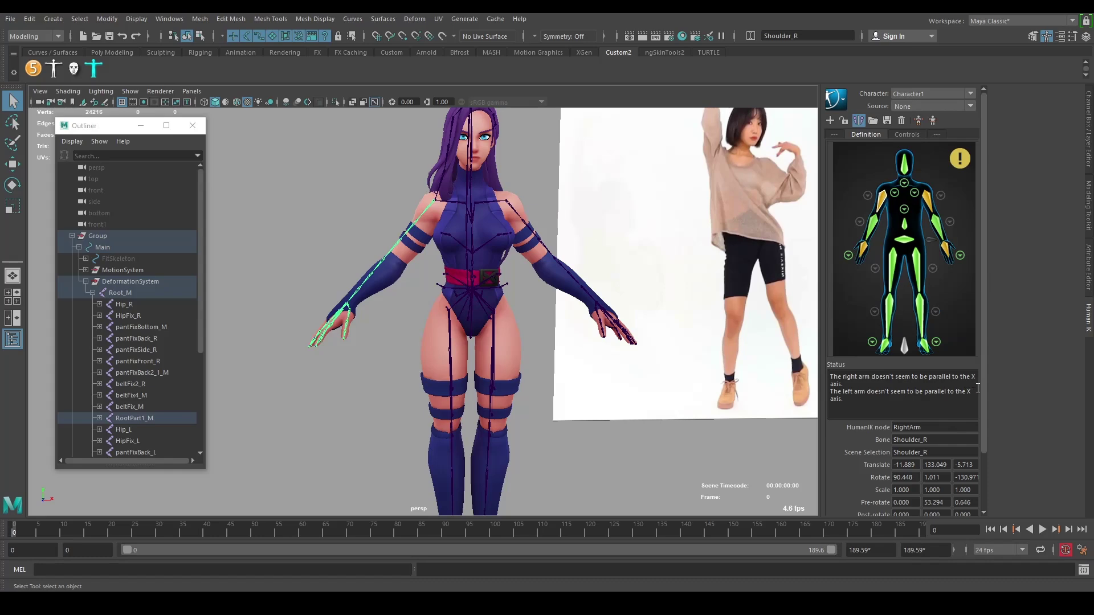
Step: Lock the character definition and rename the HumanIK character psylocke
click(844, 121)
alt+drag(558, 389, 570, 359)
click(842, 101)
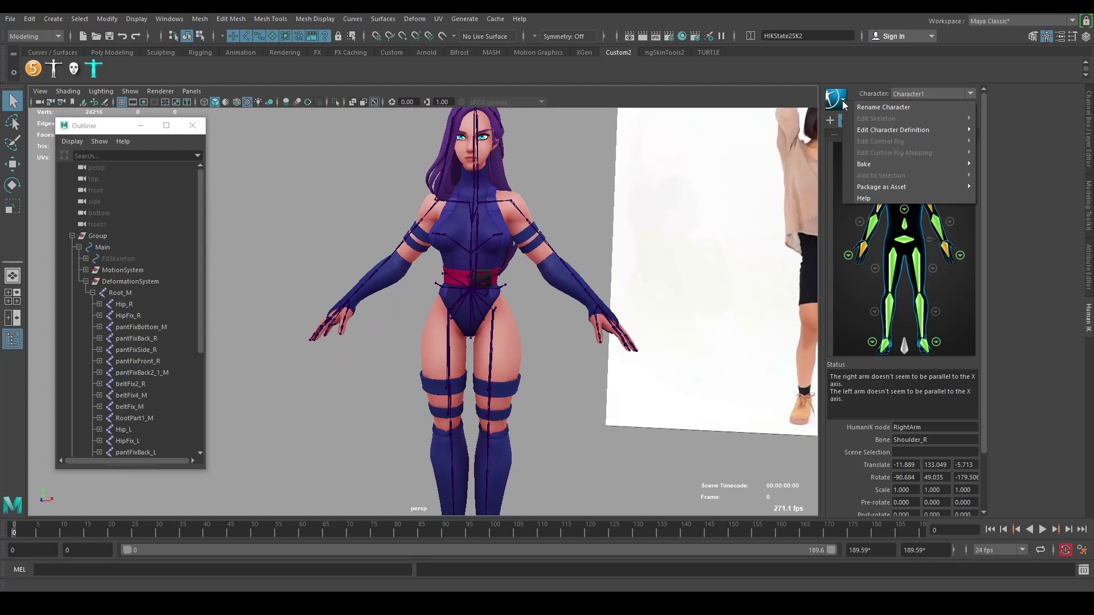
click(883, 107)
text(psylocke)
click(551, 317)
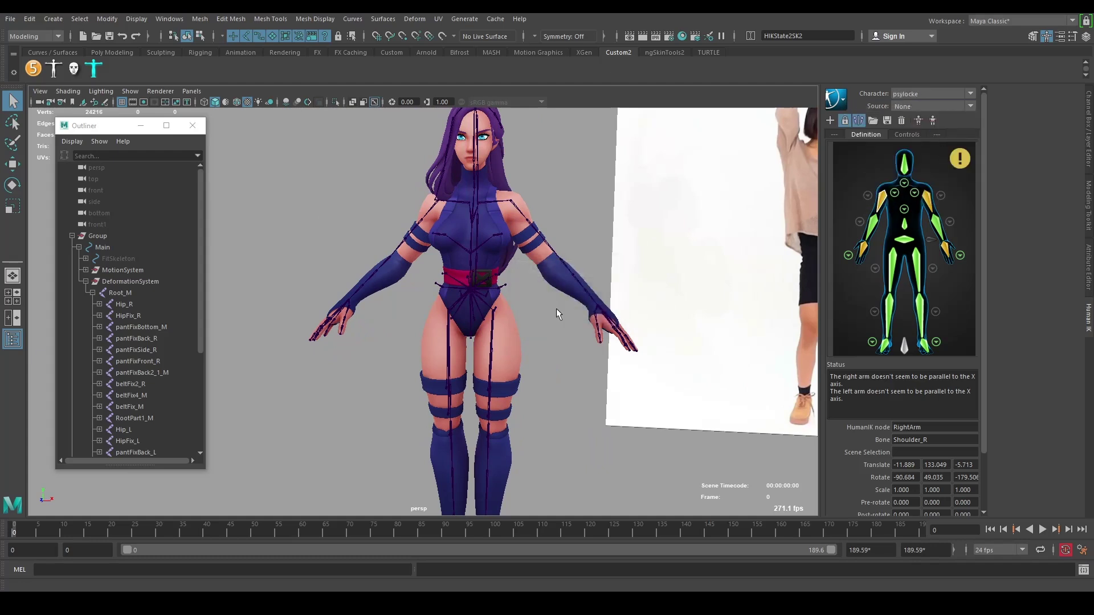
Step: Create a custom rig mapping for psylocke and display NURBS curves in the viewport
alt+right_drag(713, 358, 581, 410)
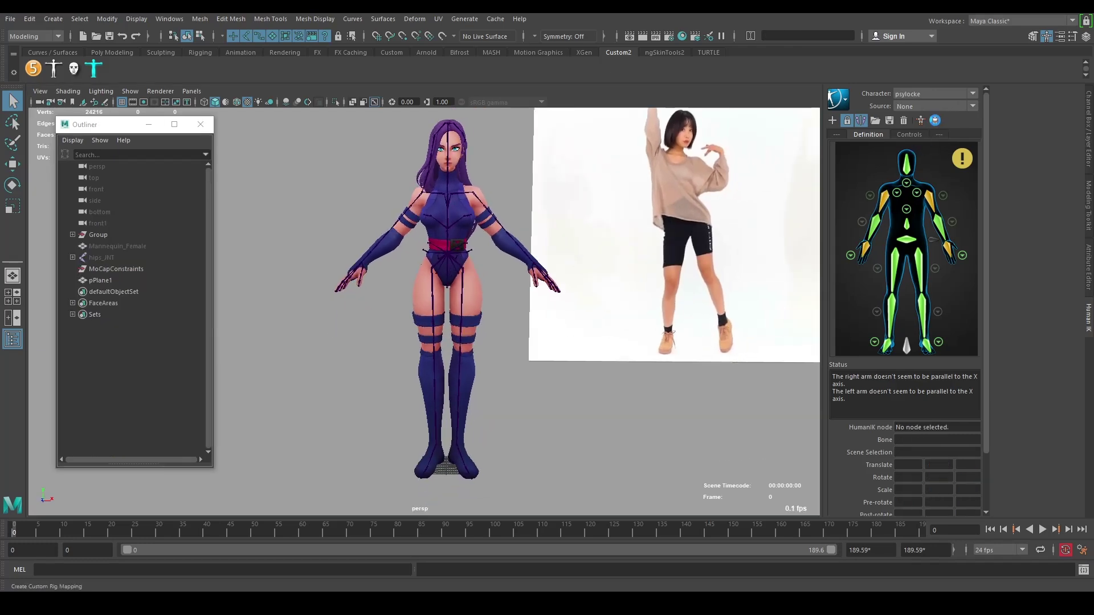
click(935, 121)
click(136, 91)
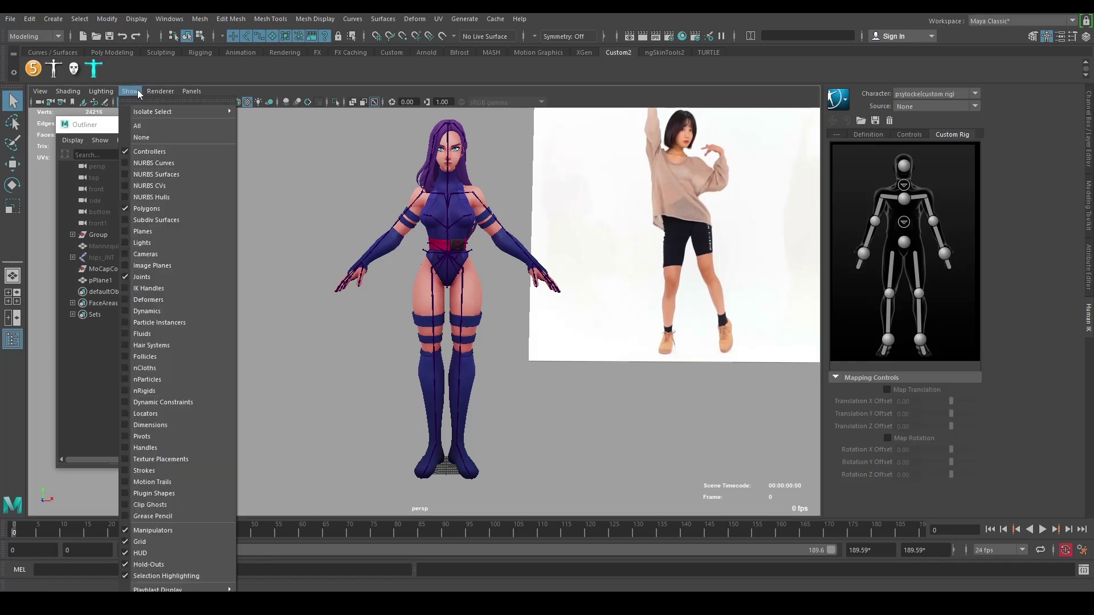
click(171, 163)
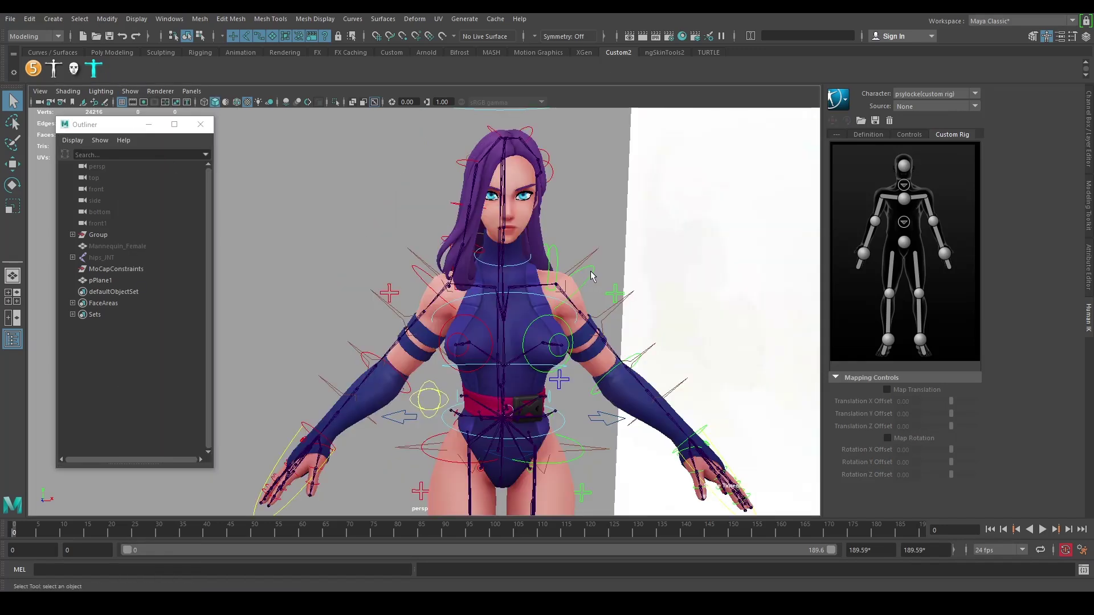
Step: Map FKShoulder_L and the rig's left elbow, wrist and clavicle FK controls to the matching custom rig effectors
click(591, 274)
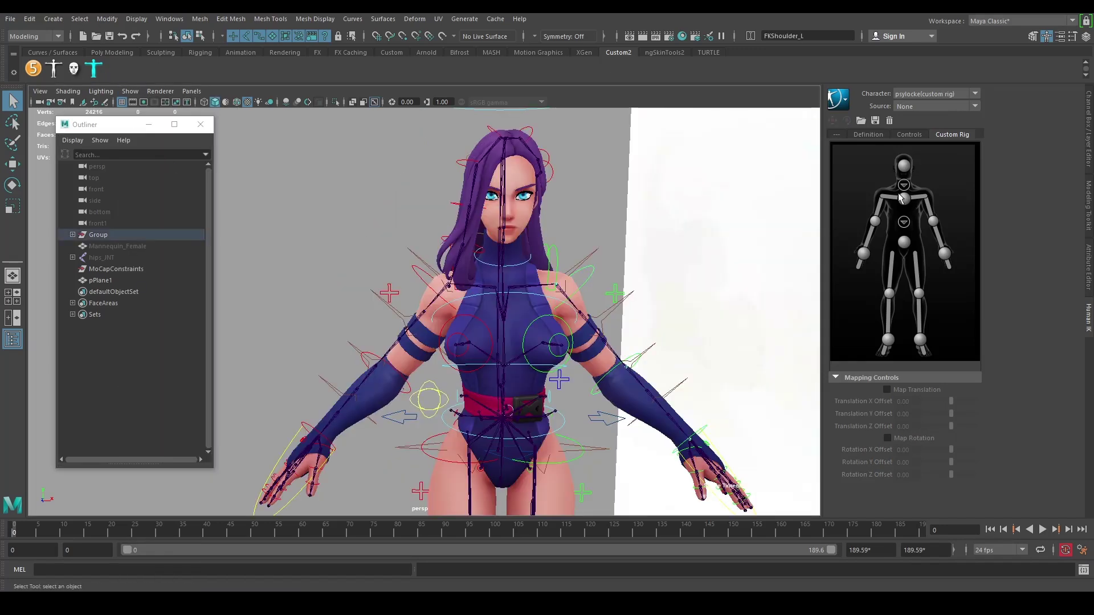
right_click(928, 211)
click(974, 213)
right_click(940, 239)
click(974, 244)
click(707, 434)
right_click(948, 268)
click(980, 273)
click(554, 256)
right_click(921, 197)
click(935, 204)
Step: Map the rig's right clavicle, shoulder, elbow and wrist FK controls to the matching custom rig effectors
click(453, 272)
scroll(436, 308, up, 2)
click(508, 232)
click(462, 263)
right_click(880, 209)
click(927, 214)
click(365, 368)
right_click(874, 221)
click(919, 226)
right_click(863, 253)
click(909, 259)
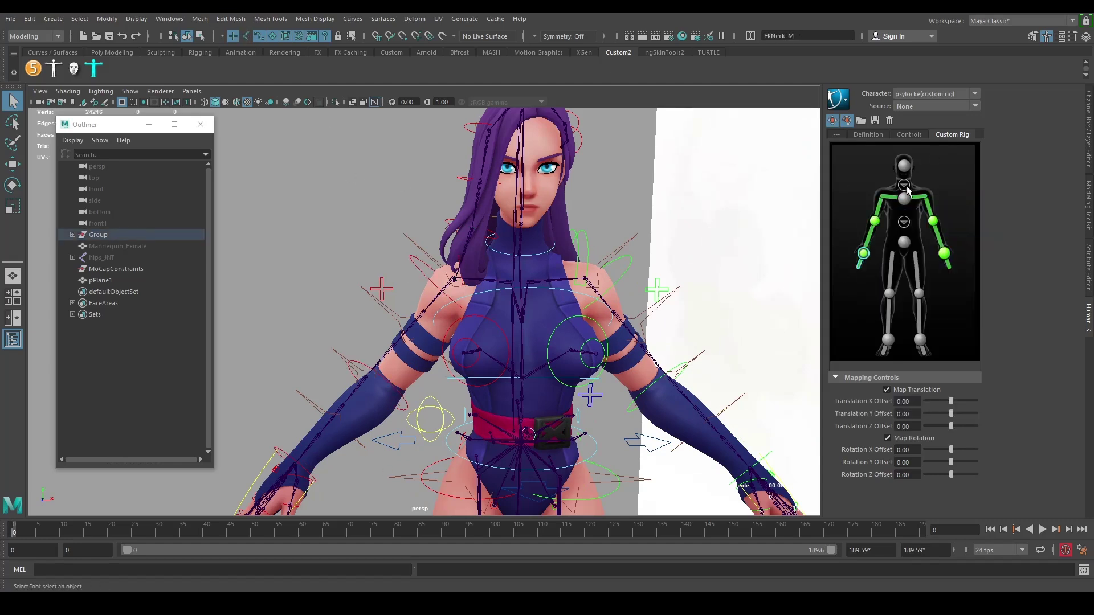
Step: Map FKNeck_M to the lowest neck effector and FKHead_M to the head effector
click(904, 186)
right_click(904, 266)
click(945, 272)
alt+middle_drag(575, 128, 567, 174)
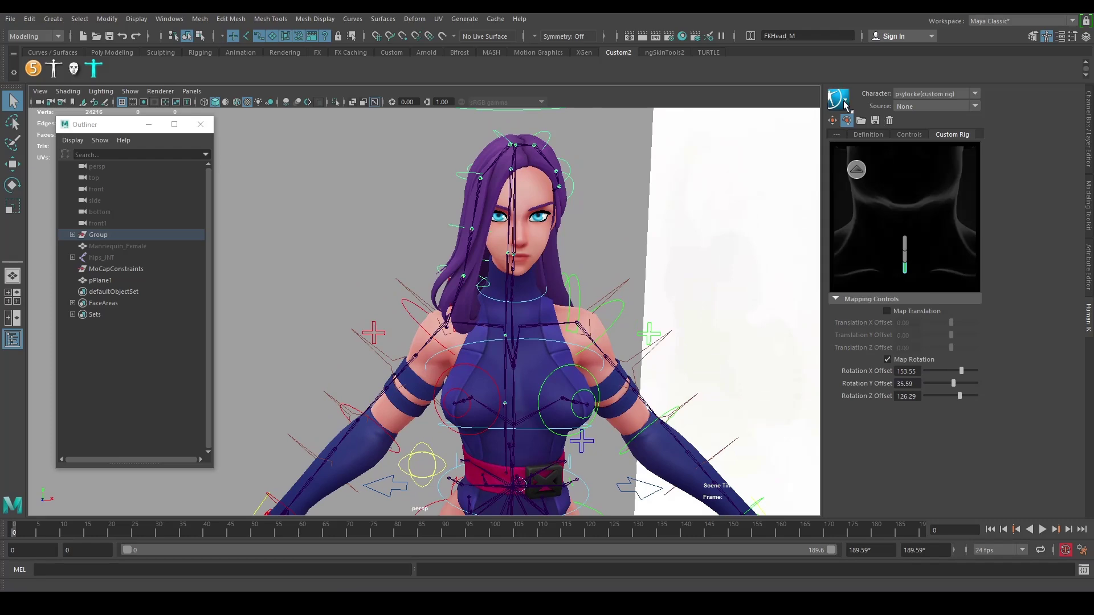
click(856, 169)
Step: Map the rig's chest FK control to the chest effector and a torso FK control to the lowest spine effector
alt+middle_drag(629, 380, 629, 336)
click(555, 258)
right_click(906, 198)
click(928, 203)
click(533, 345)
click(905, 224)
right_click(904, 357)
click(934, 362)
click(853, 164)
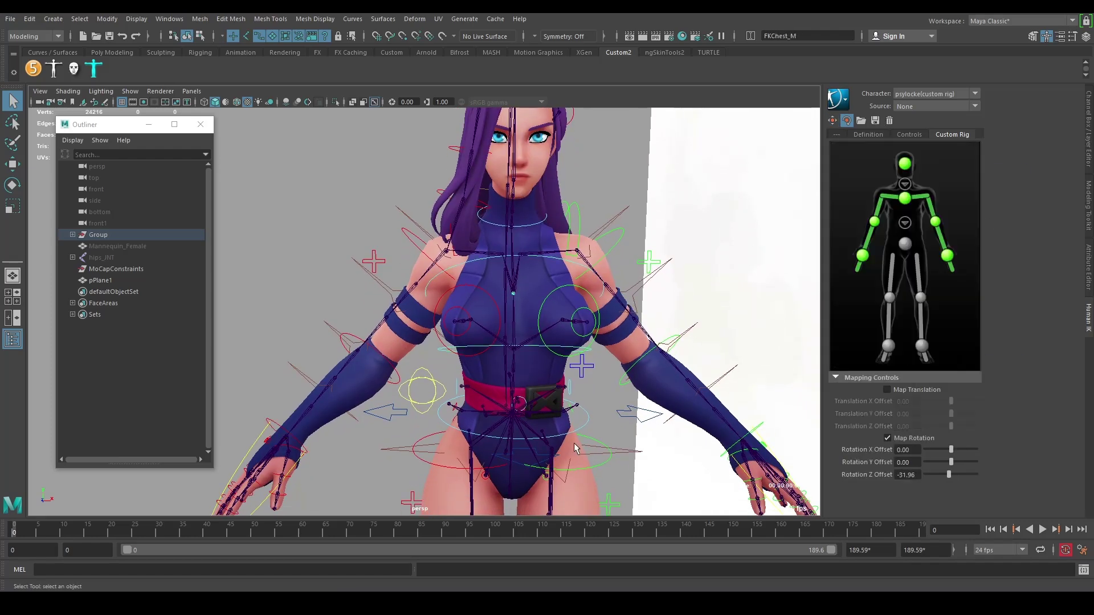
Step: Map the rig's FKRoot_M control to the hips effector of the custom rig
alt+middle_drag(585, 430, 578, 293)
click(578, 295)
mouse_move(576, 295)
alt+mouse_down()
mouse_move(538, 322)
mouse_move(576, 294)
alt+mouse_up()
right_click(907, 244)
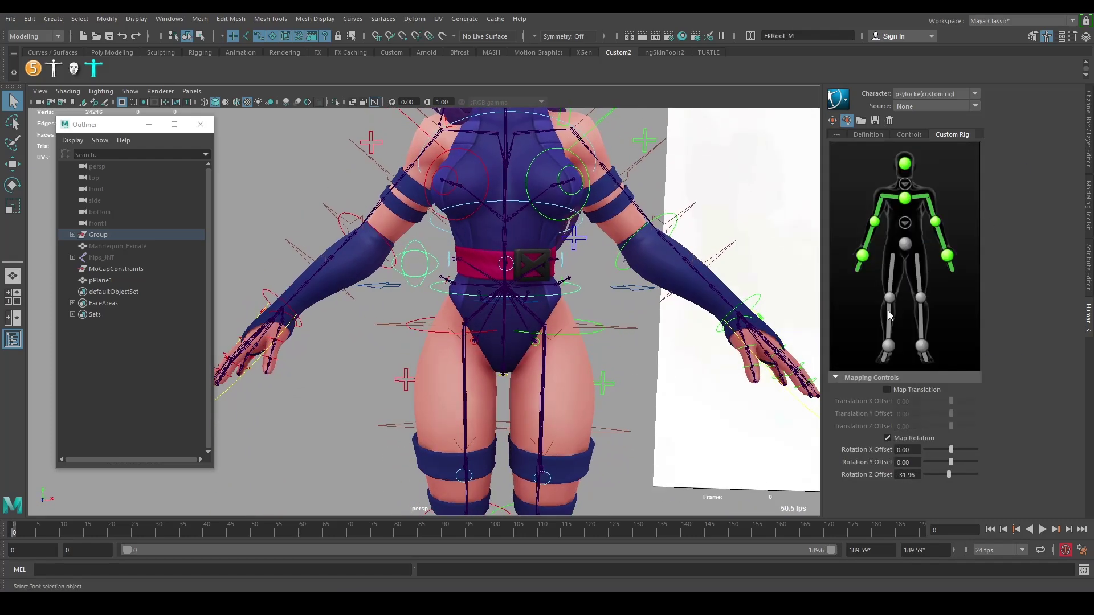
click(940, 250)
Step: Map the rig's left hip, knee and ankle FK controls to the matching left leg effectors
alt+middle_drag(611, 351, 608, 264)
alt+drag(608, 263, 597, 277)
click(599, 251)
right_click(917, 267)
click(943, 273)
click(560, 425)
right_click(922, 311)
click(947, 318)
alt+middle_drag(626, 479, 684, 309)
click(578, 409)
right_click(921, 351)
click(960, 363)
Step: Map FKAnkle_R, FKKnee_R and FKHip_R to the matching right leg effectors and clear the control selection
click(485, 399)
right_click(886, 350)
click(902, 359)
click(478, 239)
right_click(889, 296)
click(906, 305)
alt+middle_drag(627, 205, 634, 379)
click(485, 227)
right_click(892, 276)
click(911, 283)
scroll(600, 384, down, 5)
alt+drag(602, 387, 610, 402)
click(621, 412)
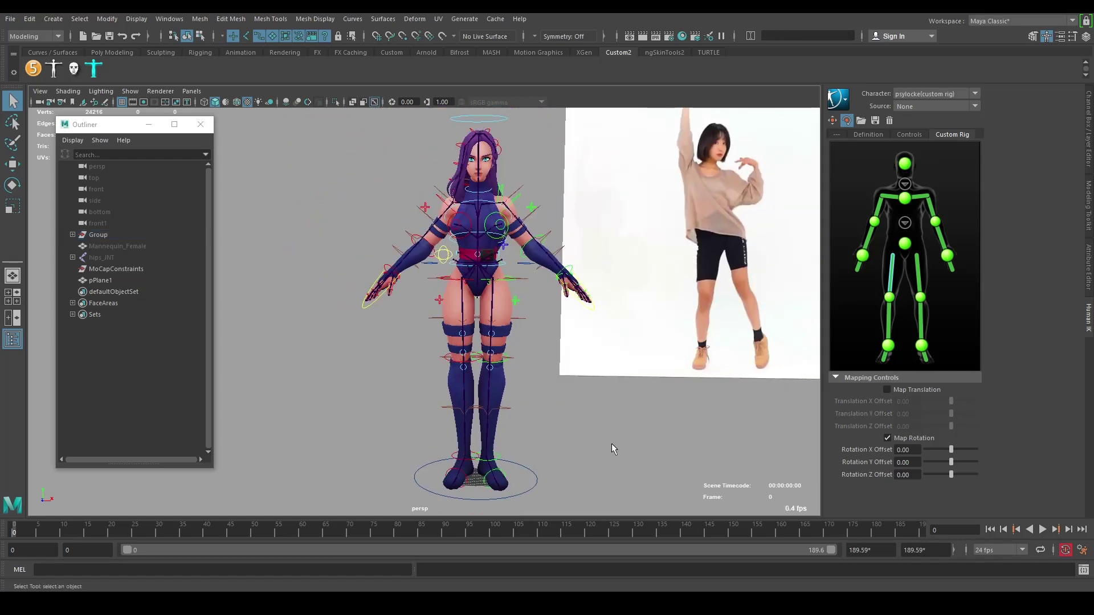
Step: Set the psylocke custom rig's source to deepmotion and scrub the first frames, returning to frame 0
click(950, 107)
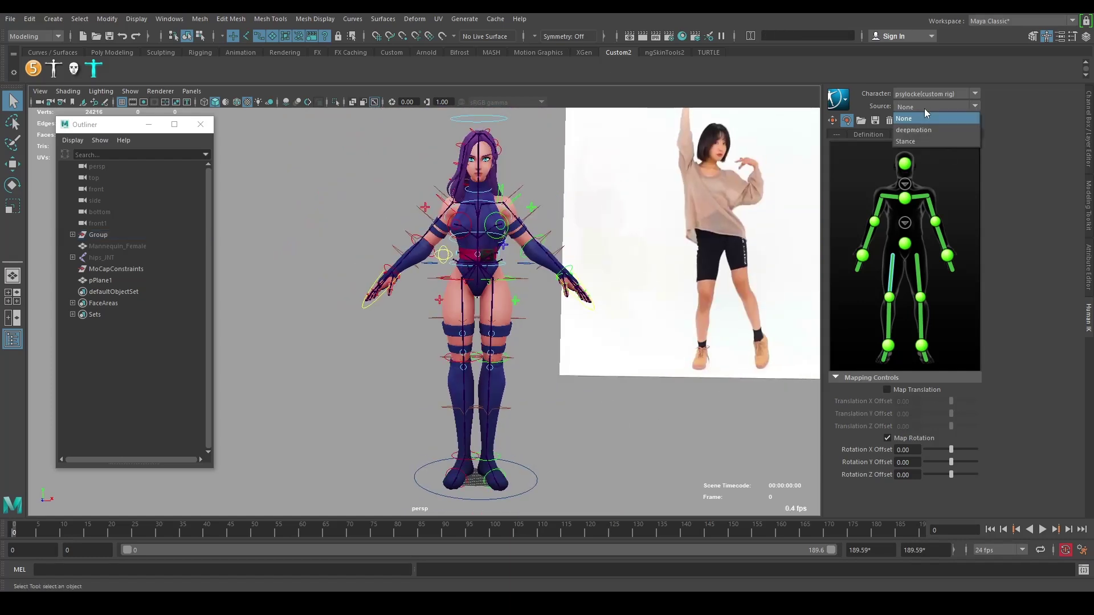
click(926, 129)
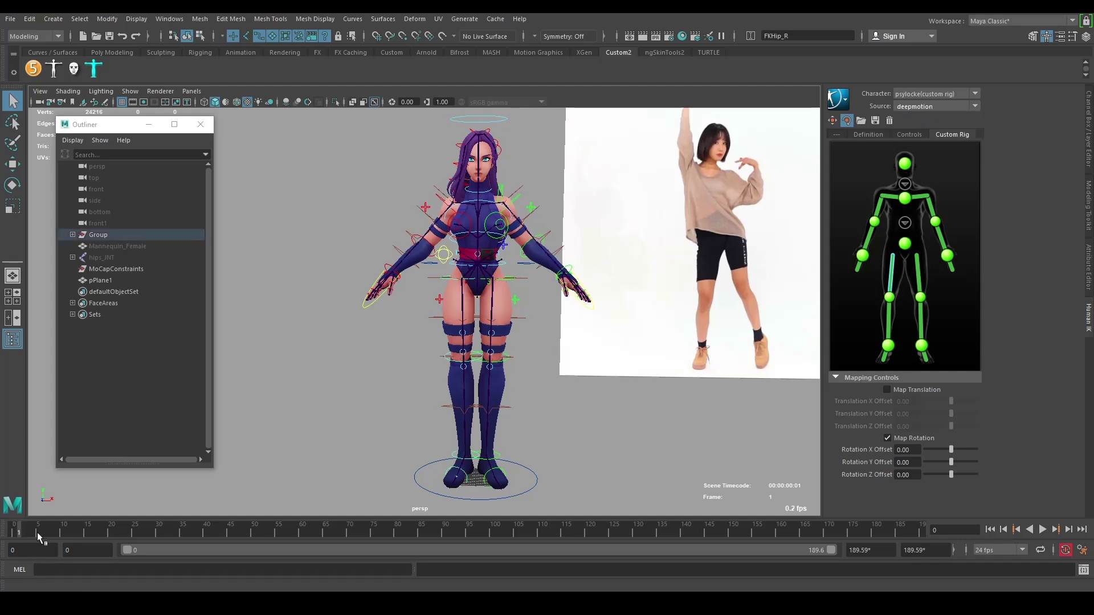
drag(39, 536, 13, 529)
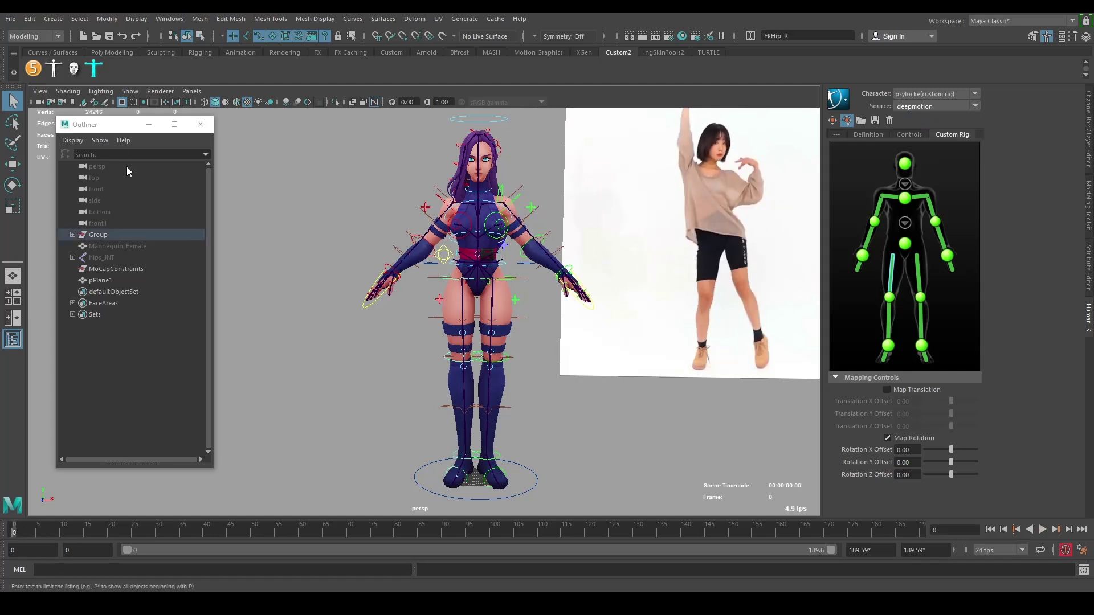
Step: Check the keys on hips_JNT and the deepmotion character's source, returning to the psylocke custom rig character
click(102, 258)
click(917, 95)
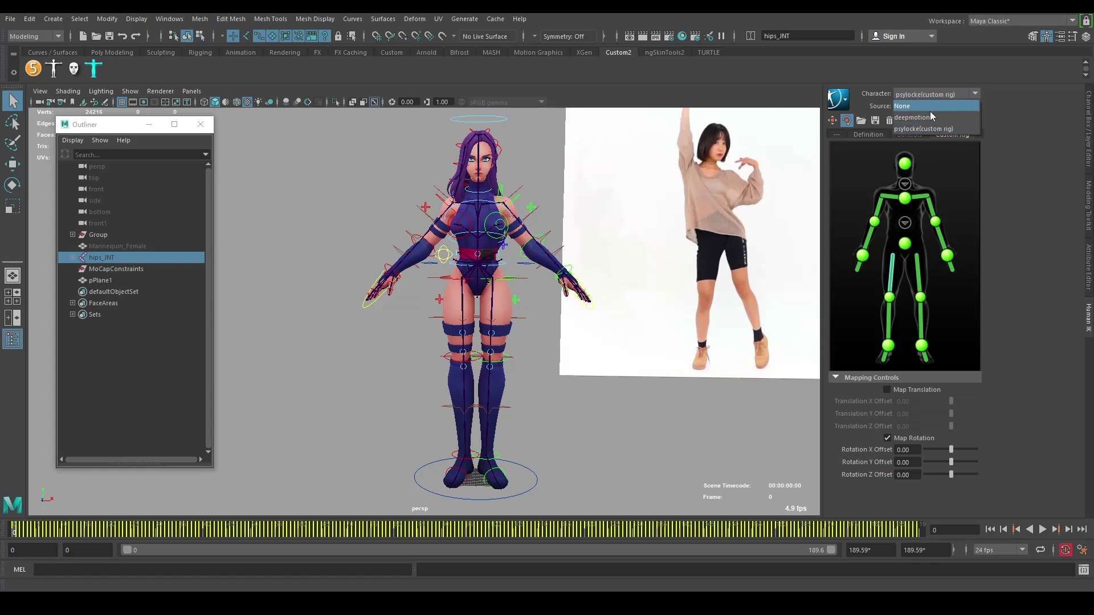
click(929, 110)
click(927, 107)
click(905, 118)
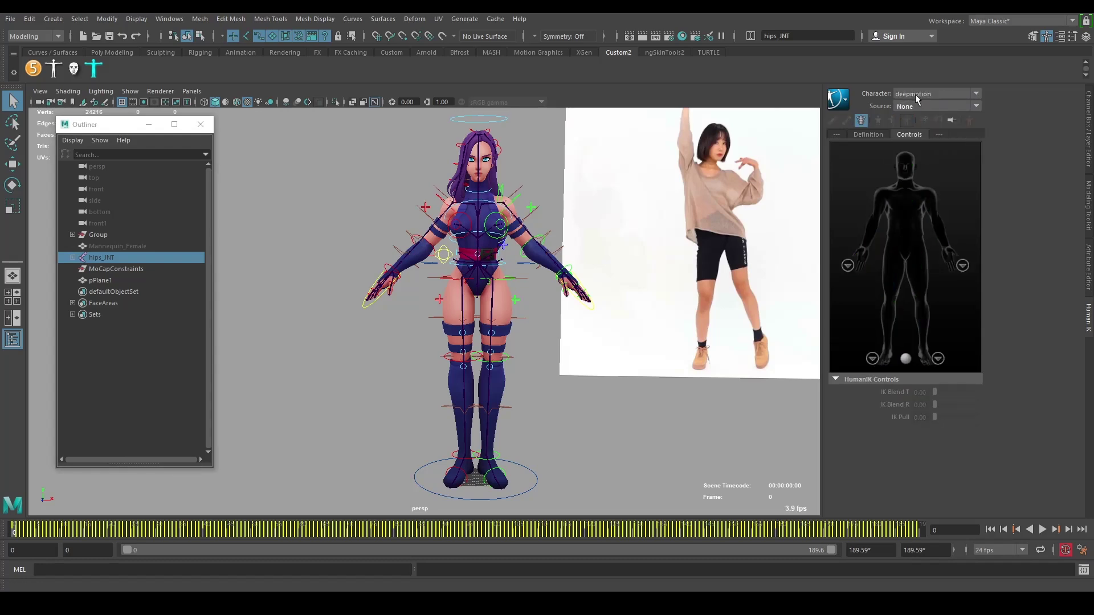
click(915, 94)
click(922, 129)
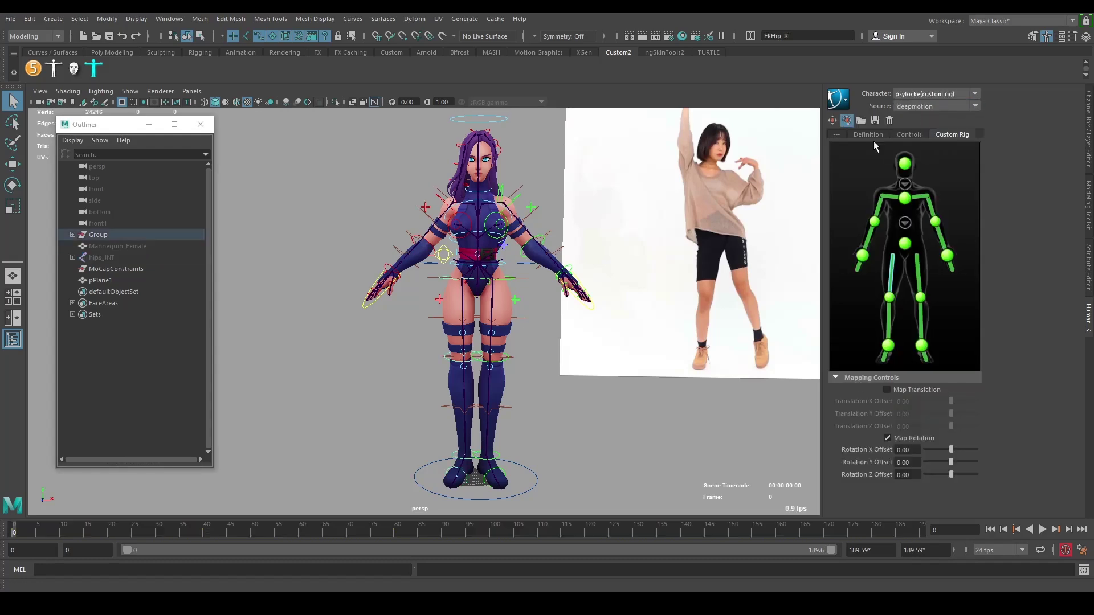
Step: Preview the retargeted dance from frame 0 and check the right wrist, elbow and shoulder effector mappings
key(alt+v)
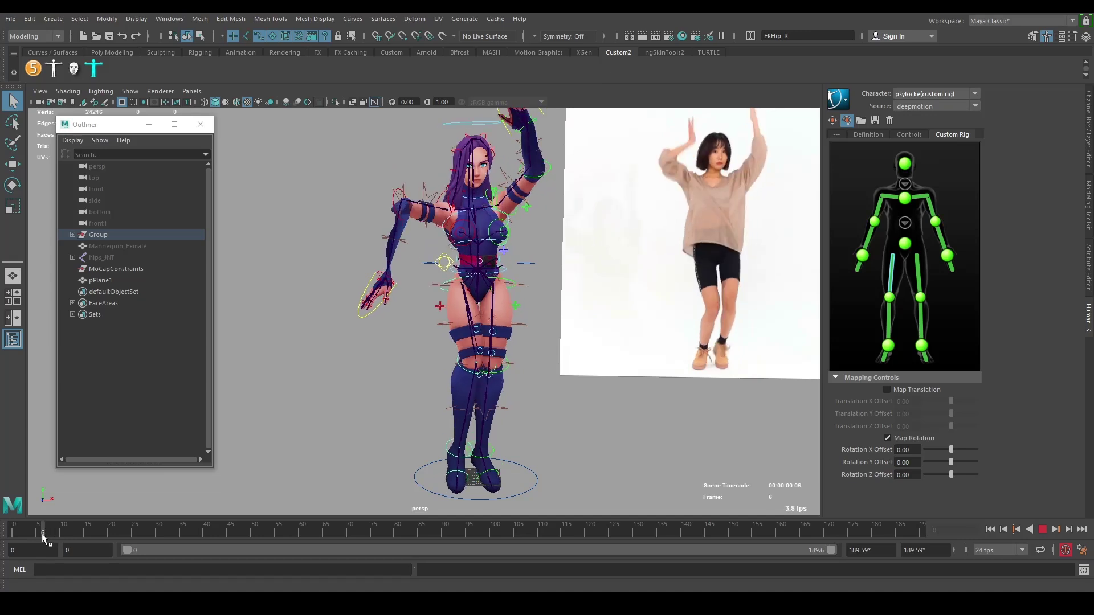
drag(42, 534, 11, 536)
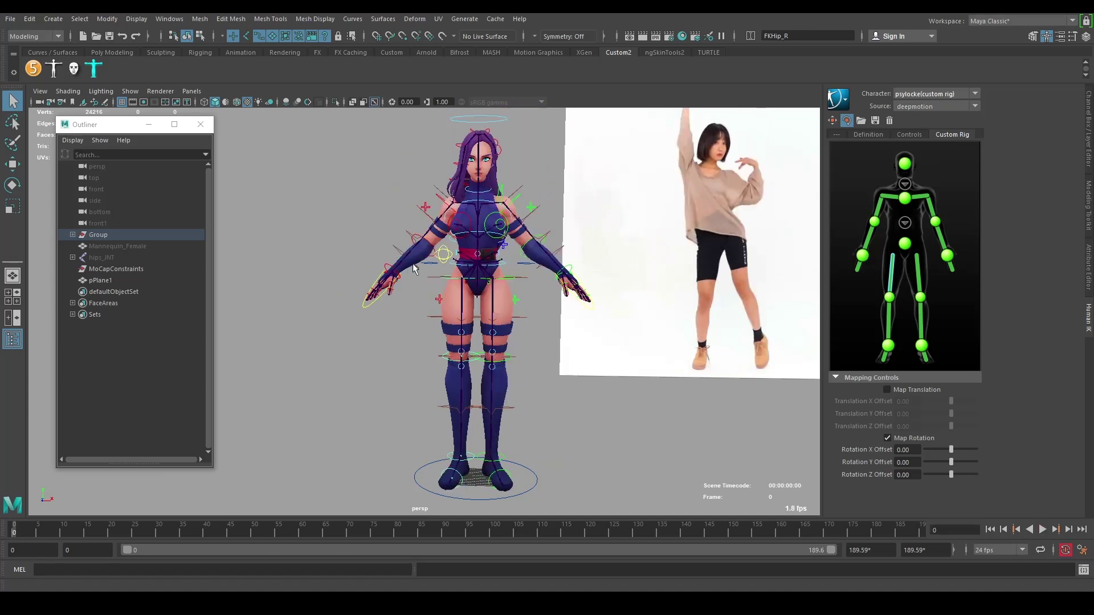
click(861, 269)
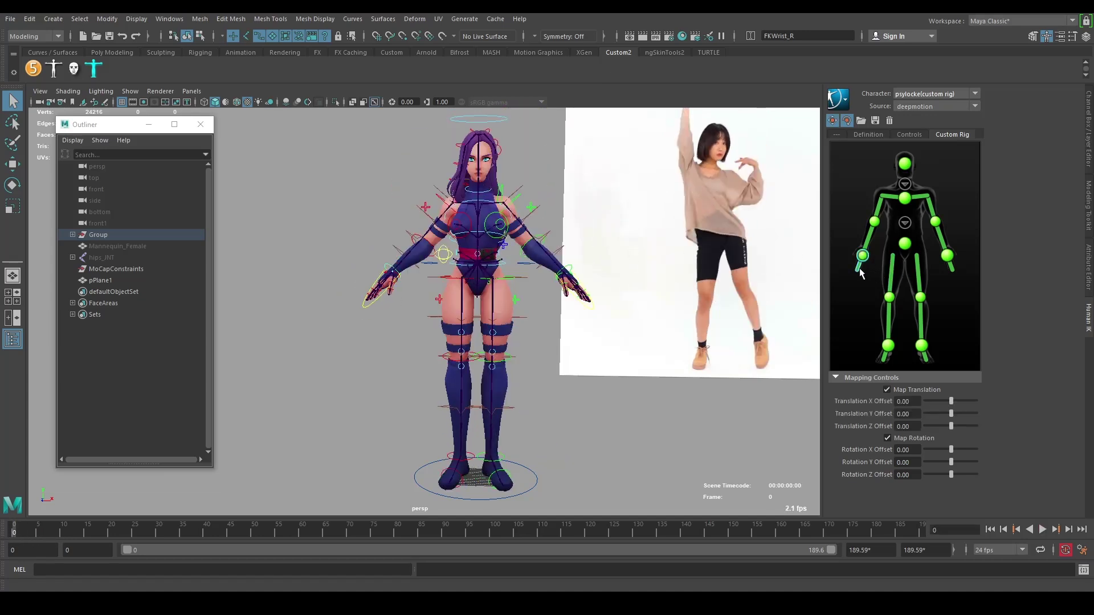
key(Up)
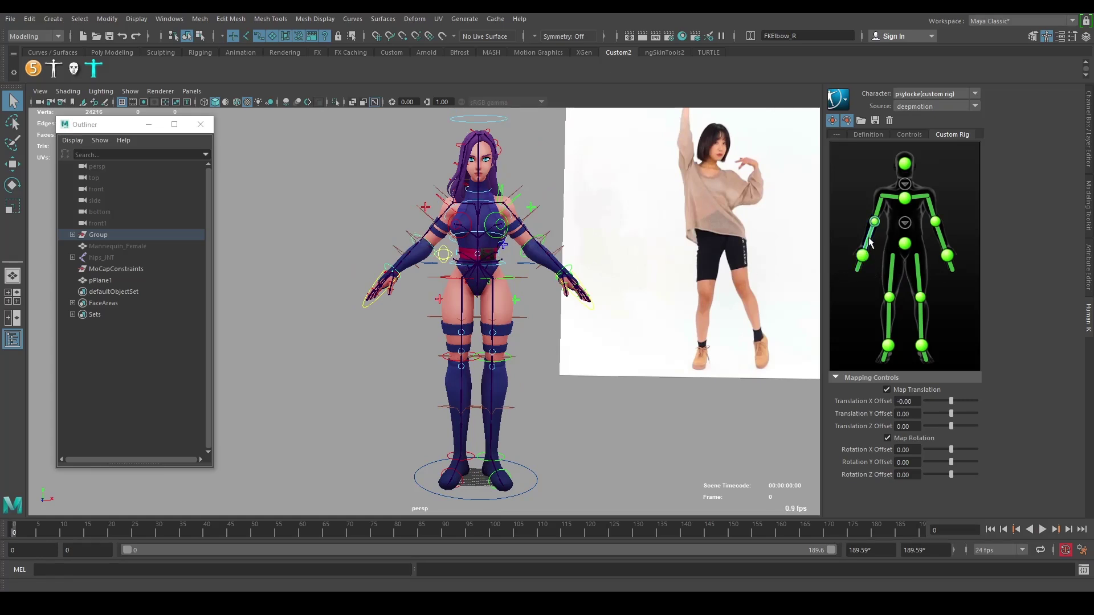
click(880, 209)
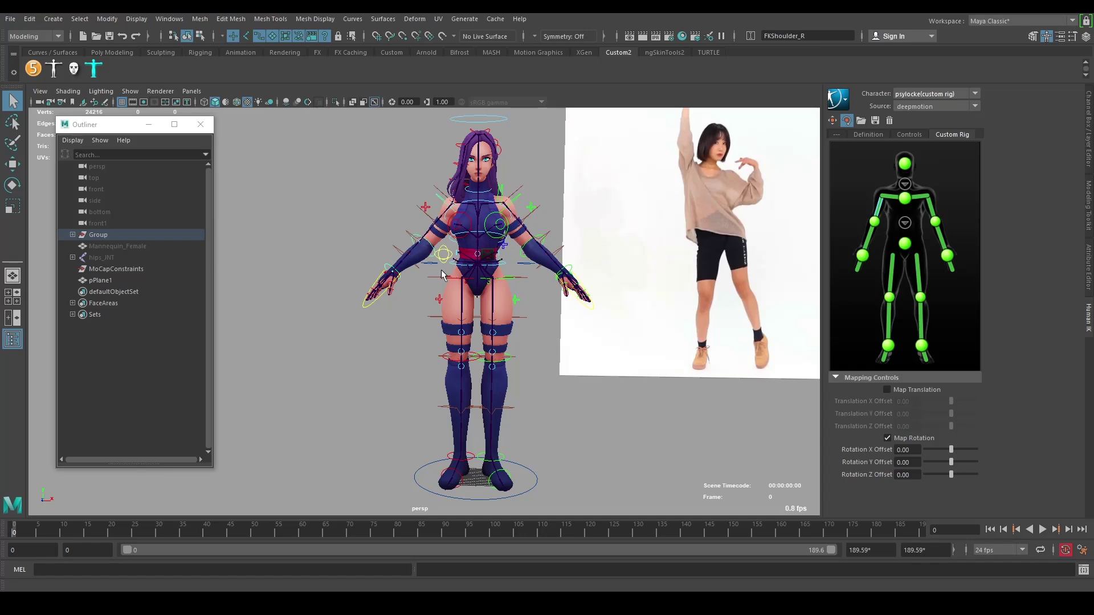
Step: Remap FKWrist_R to the right wrist effector and FKElbow_R to the right elbow effector
scroll(429, 266, up, 8)
alt+middle_drag(415, 258, 488, 391)
alt+drag(488, 390, 608, 367)
click(438, 411)
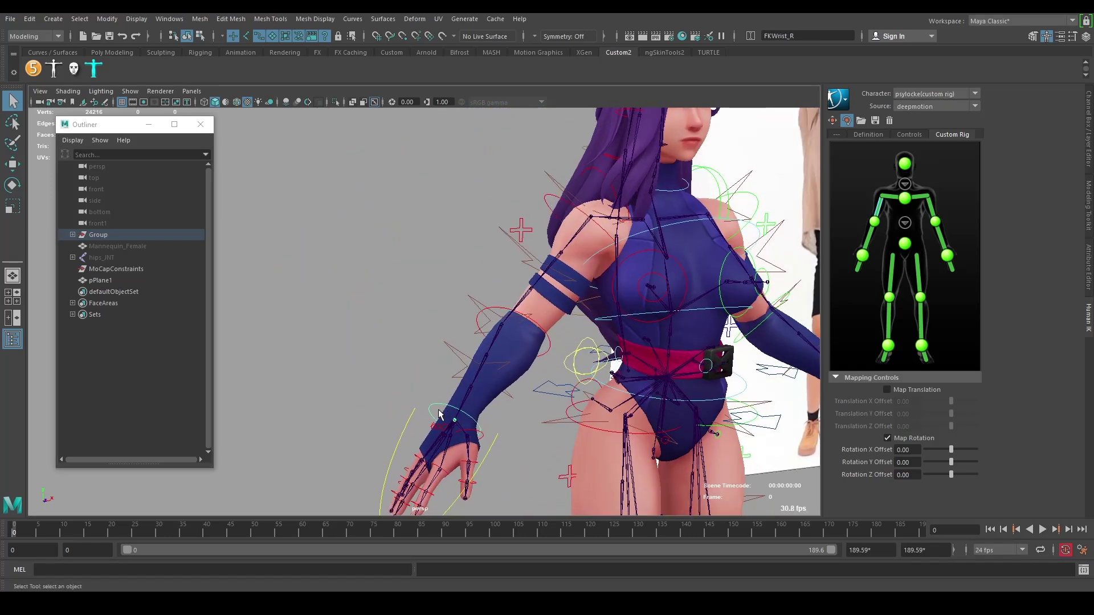
click(858, 266)
right_click(858, 266)
click(899, 272)
click(497, 315)
right_click(867, 239)
click(881, 248)
Step: Review the dance with the corrected right arm around frame 4 and in playback, returning to frame 0
click(32, 531)
scroll(497, 401, down, 6)
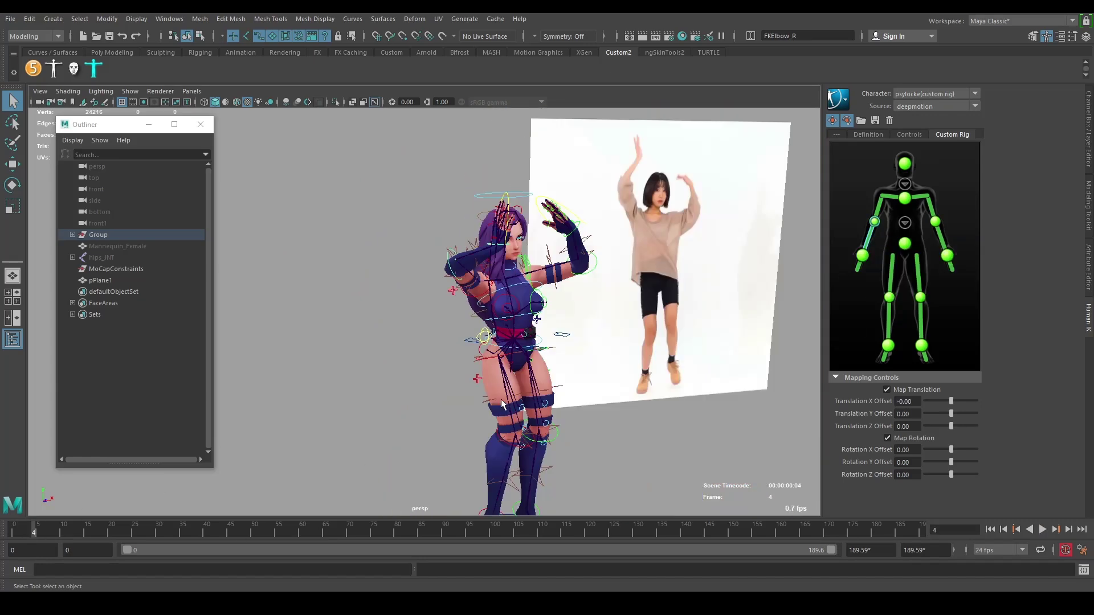
alt+drag(498, 401, 398, 399)
click(15, 531)
scroll(562, 459, down, 3)
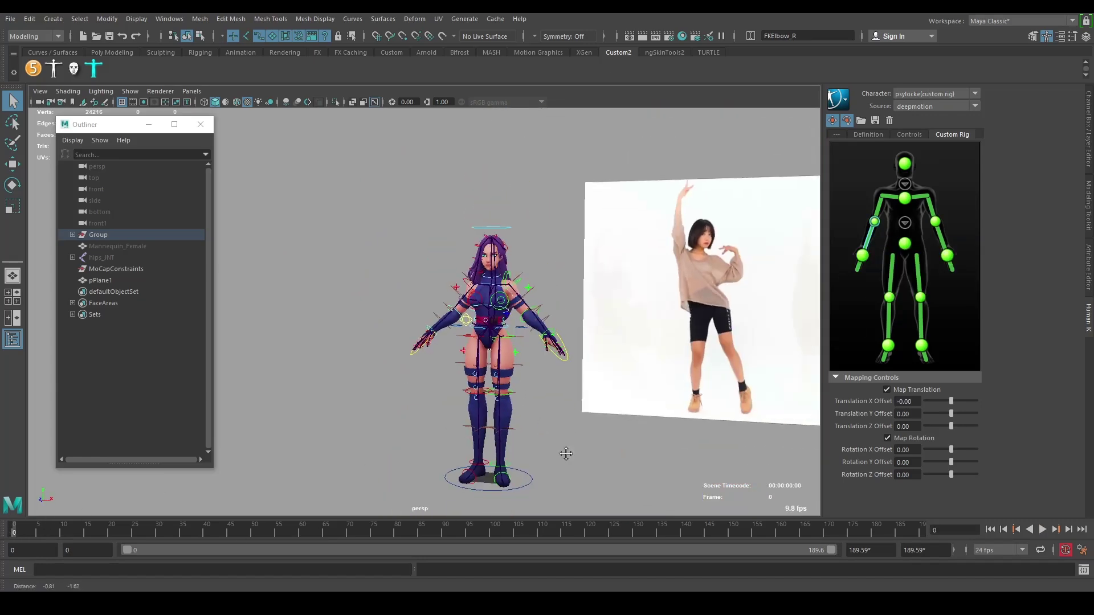
alt+drag(563, 459, 572, 460)
key(alt+v)
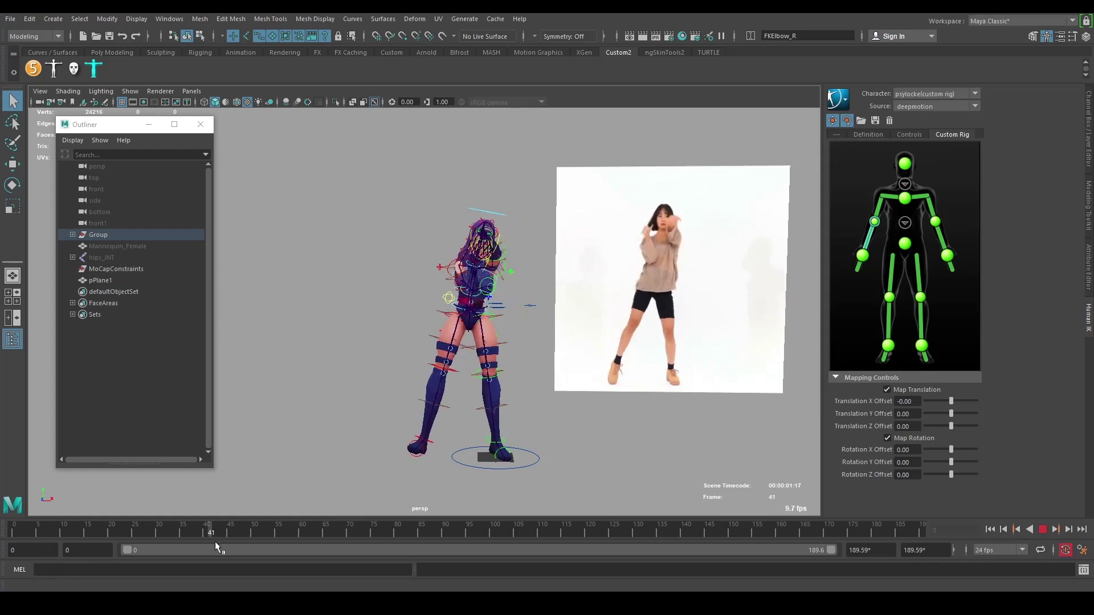
key(alt+shift+v)
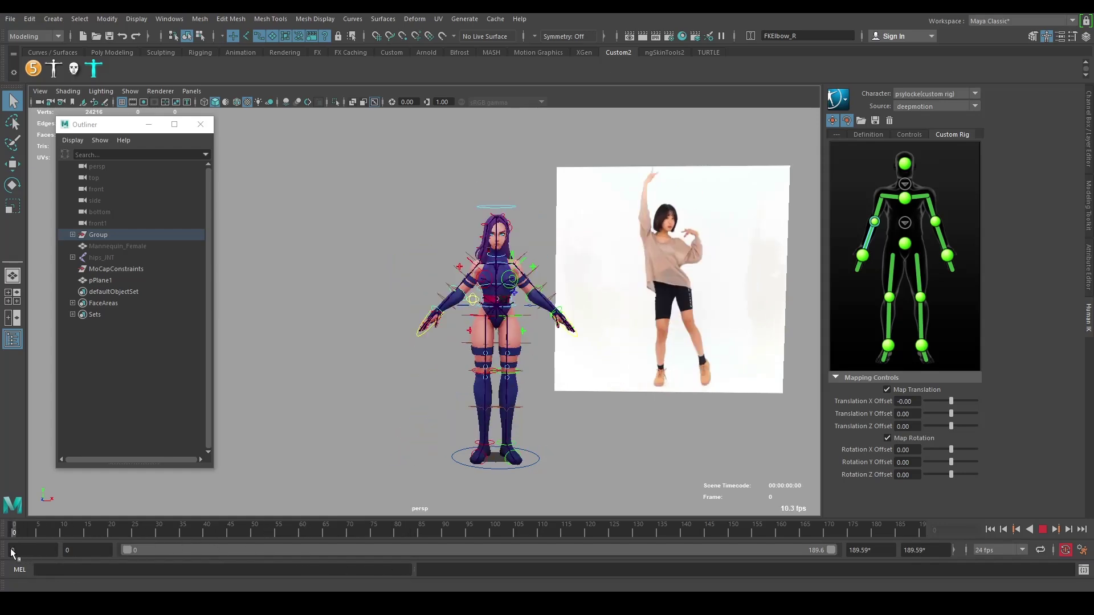
Step: Bake the deepmotion animation onto the psylocke custom rig's controls and scrub back to frame 0
scroll(640, 454, up, 2)
alt+middle_drag(646, 455, 570, 440)
click(844, 99)
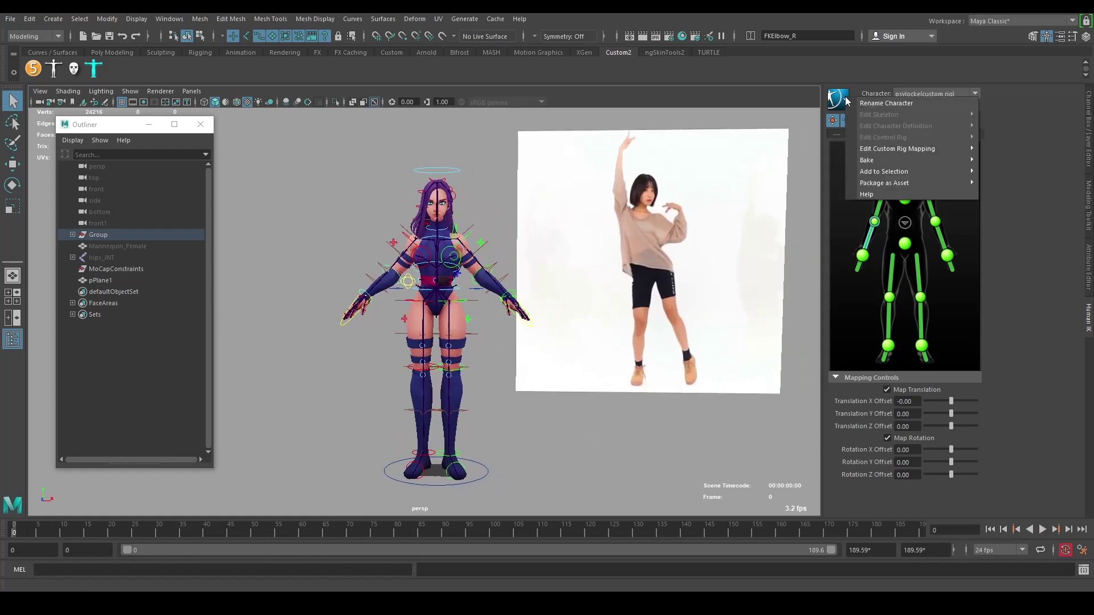
mouse_move(889, 160)
click(1037, 173)
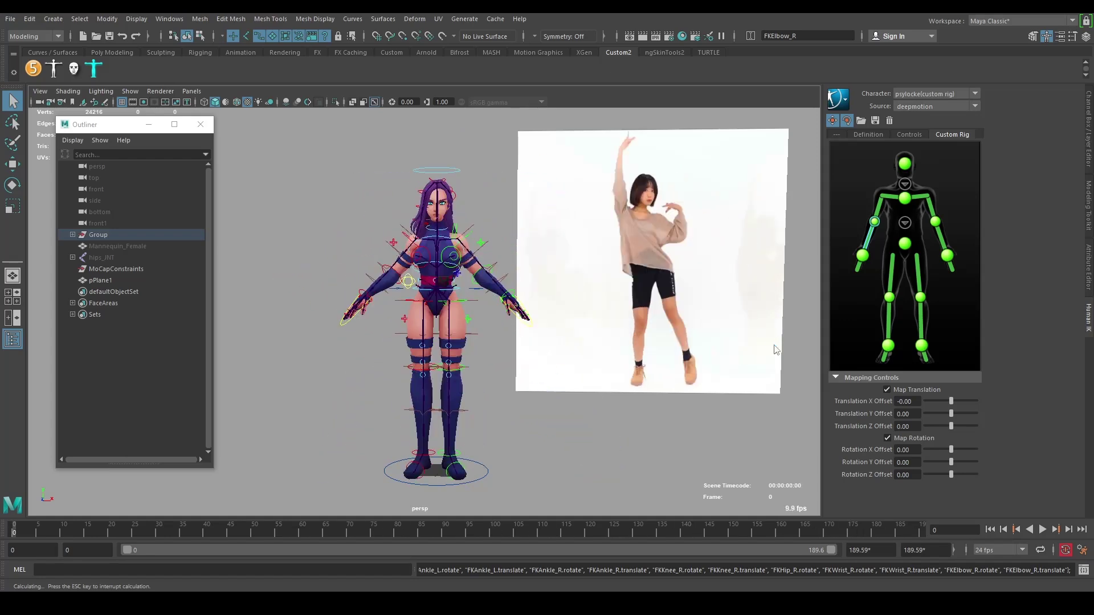
drag(48, 527, 13, 530)
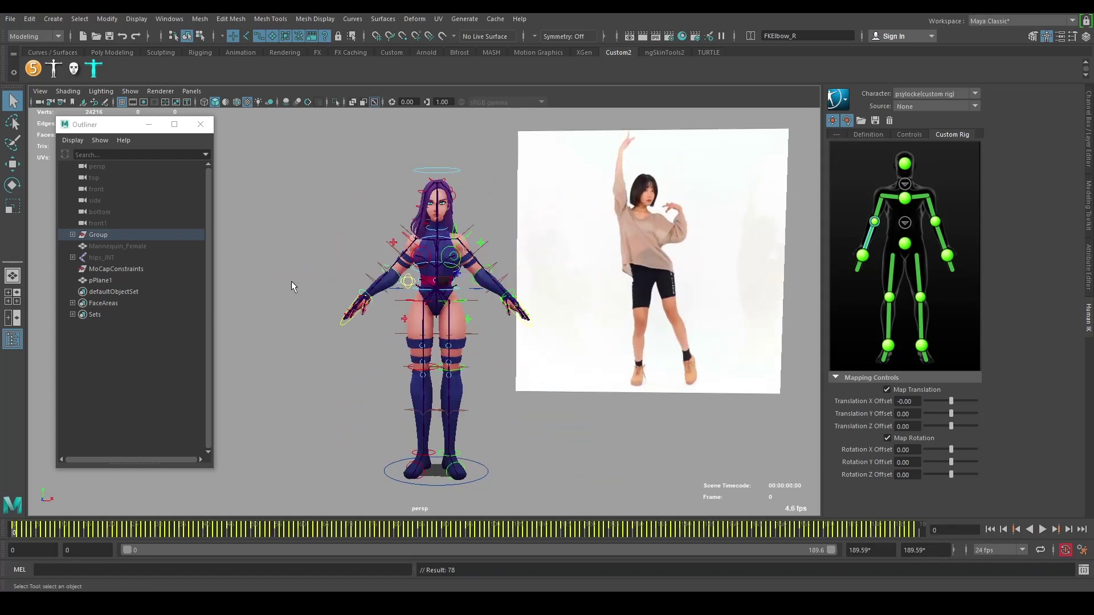
Step: Inspect the arm controls on both sides of the baked rig for animation keys
click(358, 290)
click(365, 290)
click(404, 272)
click(403, 237)
click(492, 272)
scroll(538, 452, up, 1)
alt+middle_drag(556, 483, 569, 450)
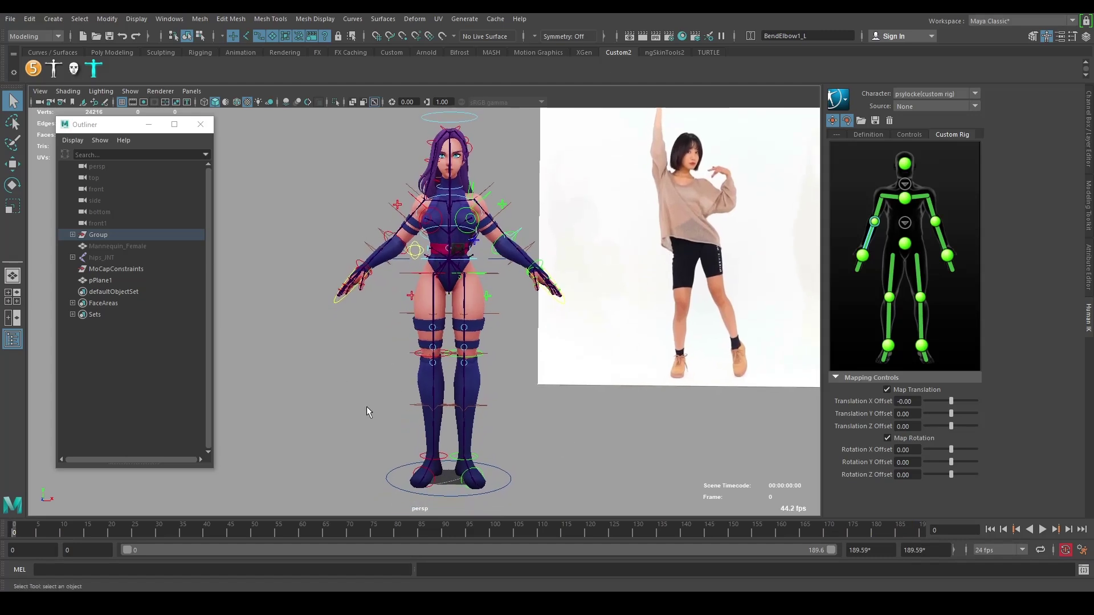
Step: Open the biped picker and convert the left and right leg animation to IK through FKIKLeg_L and FKIKLeg_R
click(53, 69)
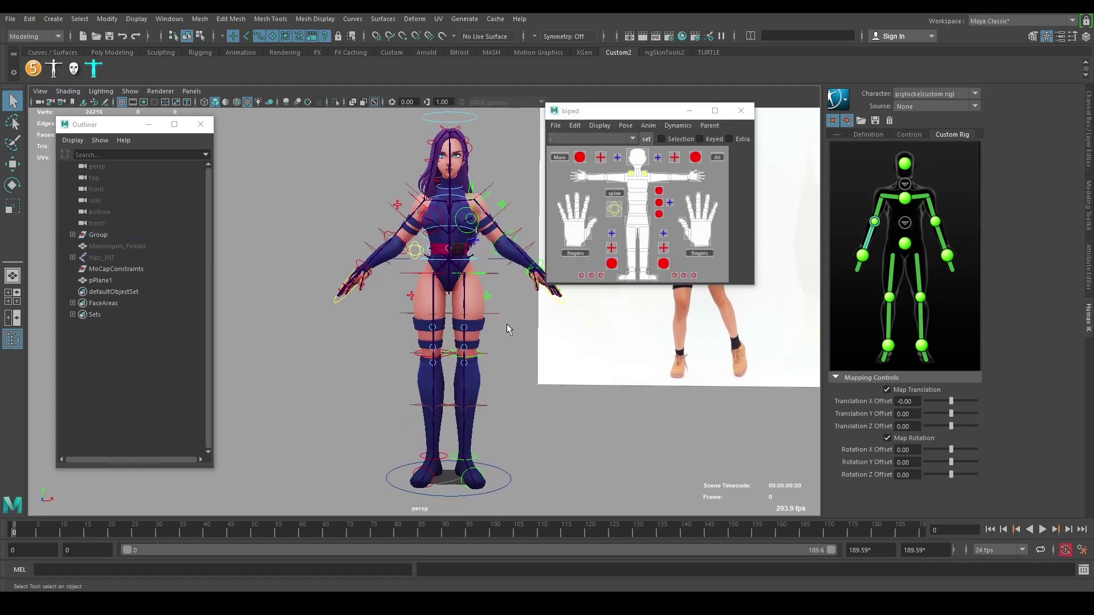
click(487, 294)
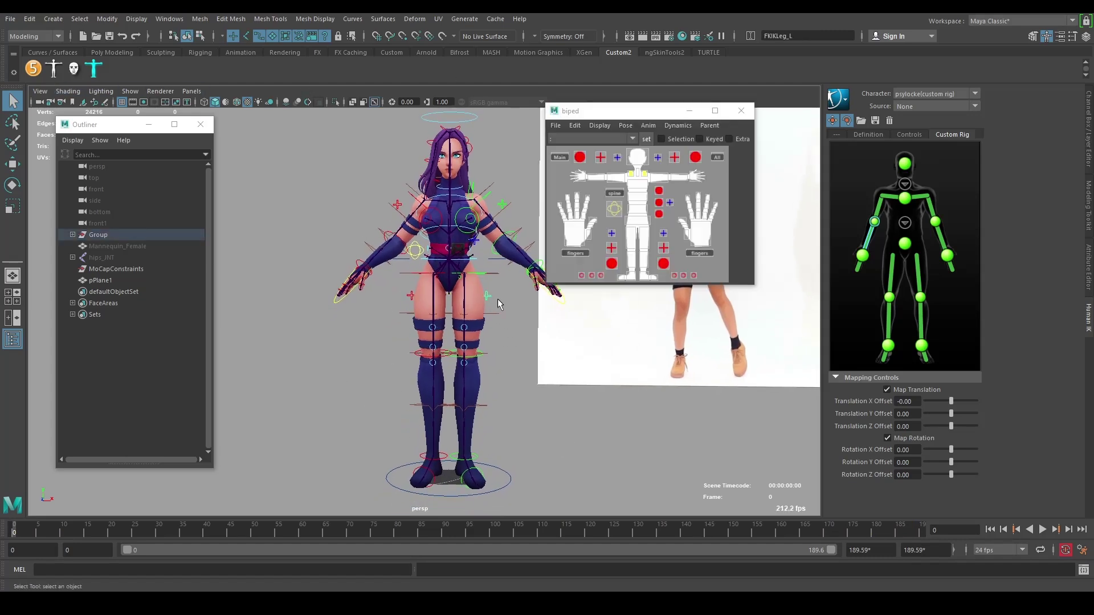
click(653, 124)
click(690, 190)
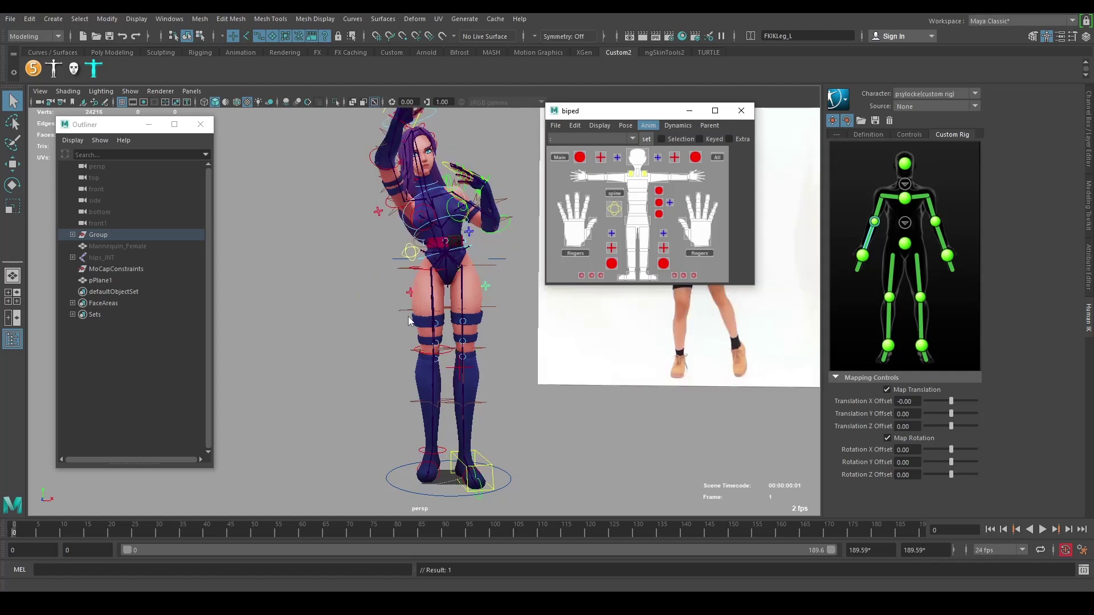
click(411, 296)
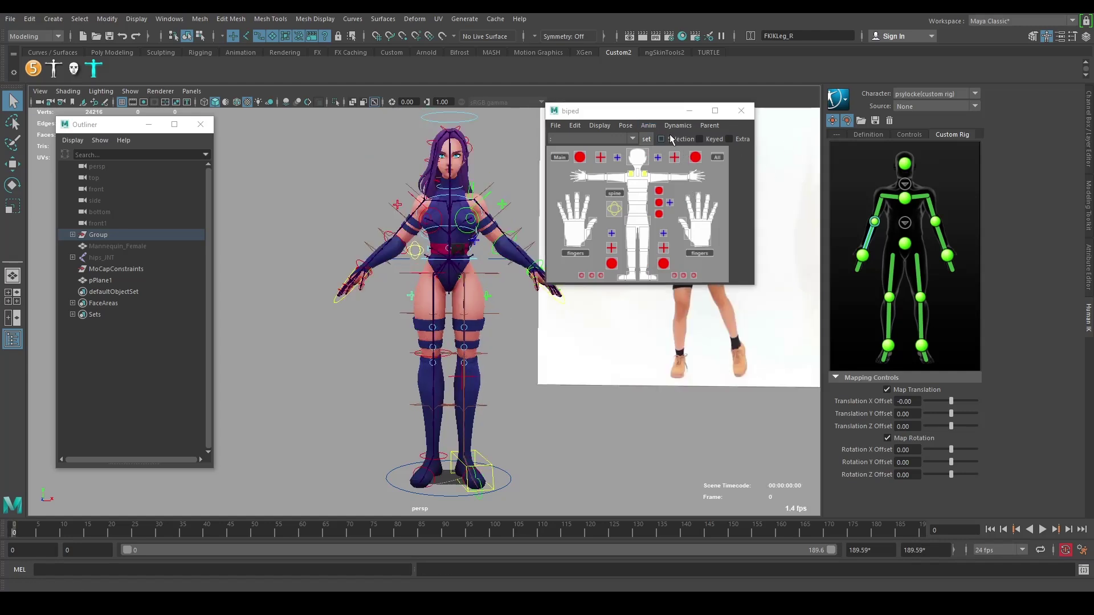
click(657, 124)
click(688, 192)
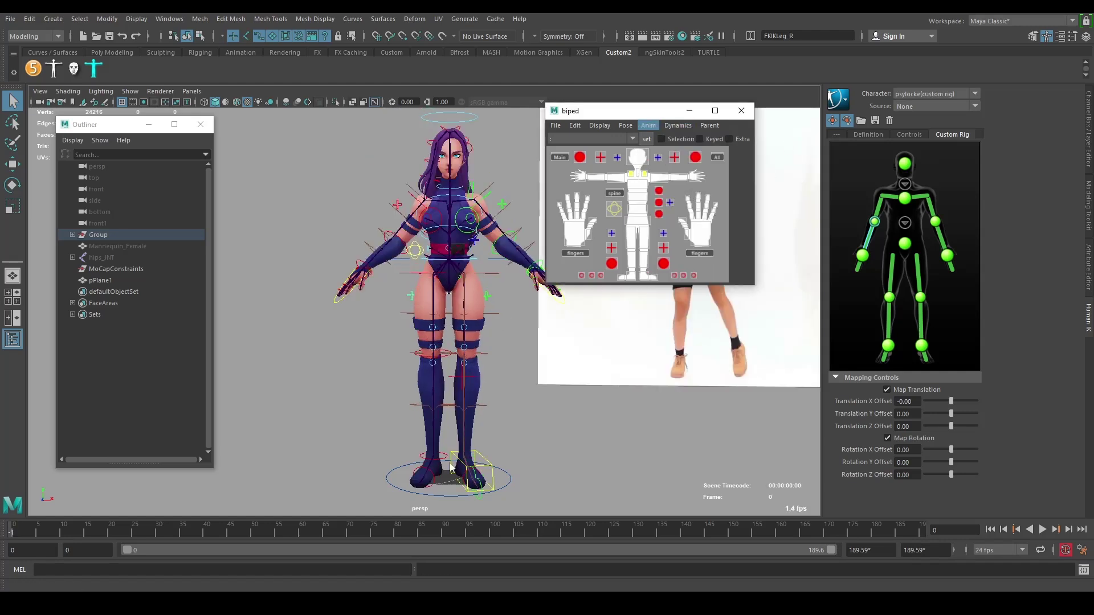
Step: Map the left IK leg control to the left ankle effector and IKLeg_R to the right ankle effector
click(492, 471)
right_click(921, 345)
click(958, 351)
click(402, 480)
right_click(887, 347)
click(952, 356)
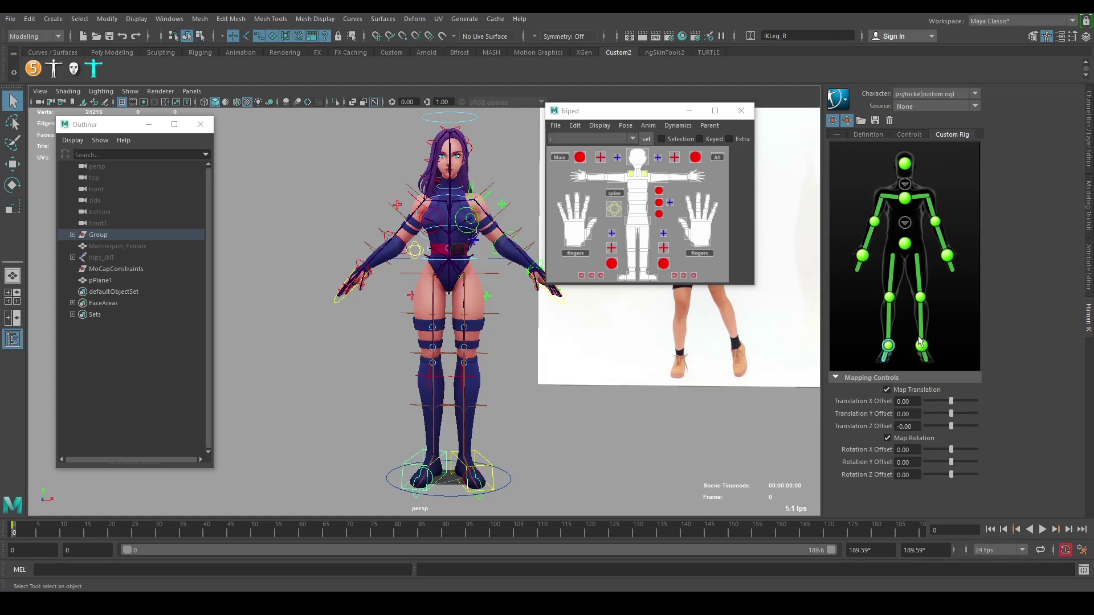
Step: Set the custom rig's source to deepmotion again and review the motion with IK legs, returning to frame 0
click(946, 107)
click(928, 127)
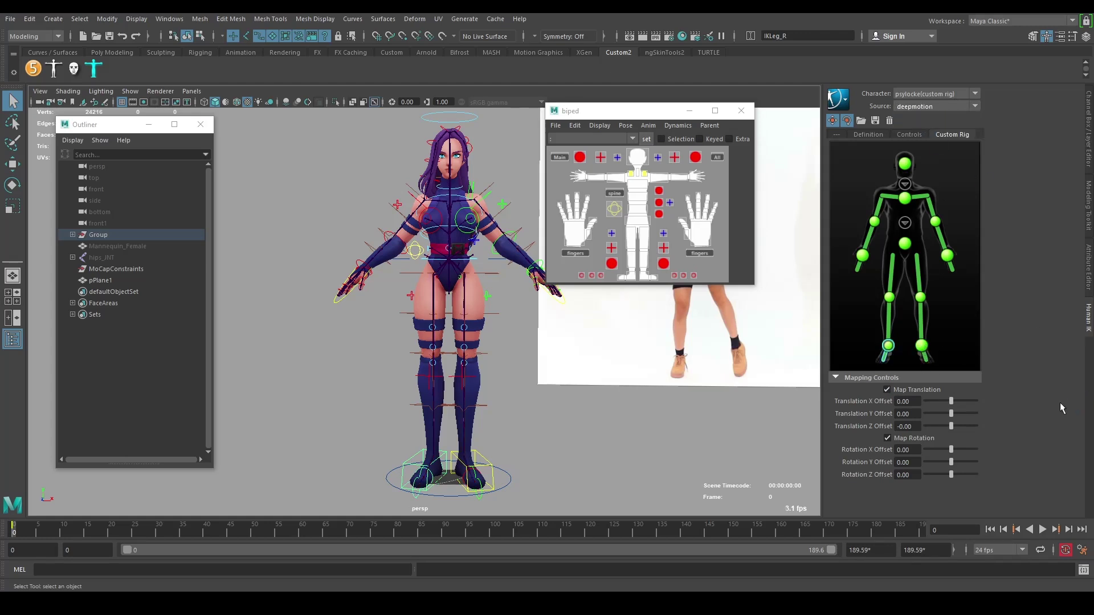
key(alt+v)
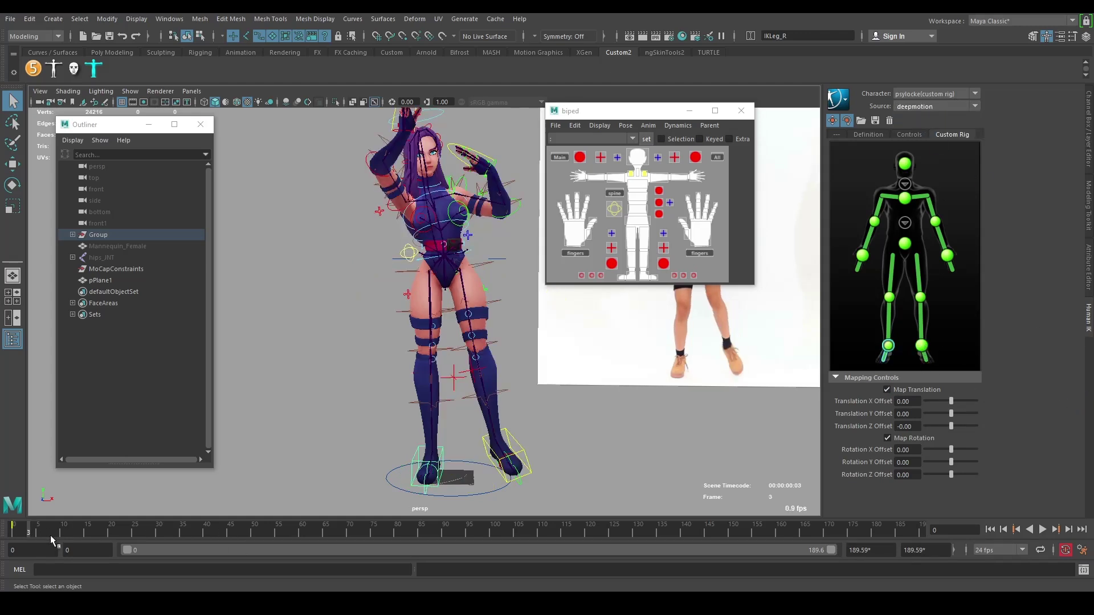
drag(91, 533, 12, 537)
Step: Bake the animation onto the custom rig including the IK leg controls, and close the biped picker
click(844, 99)
mouse_move(884, 167)
click(1058, 173)
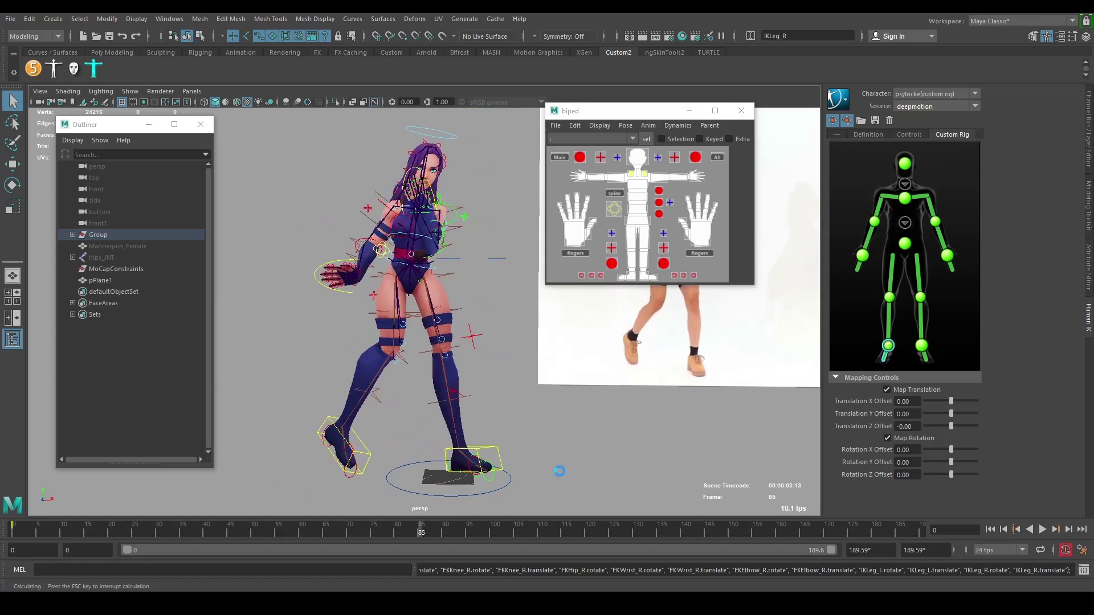
click(740, 112)
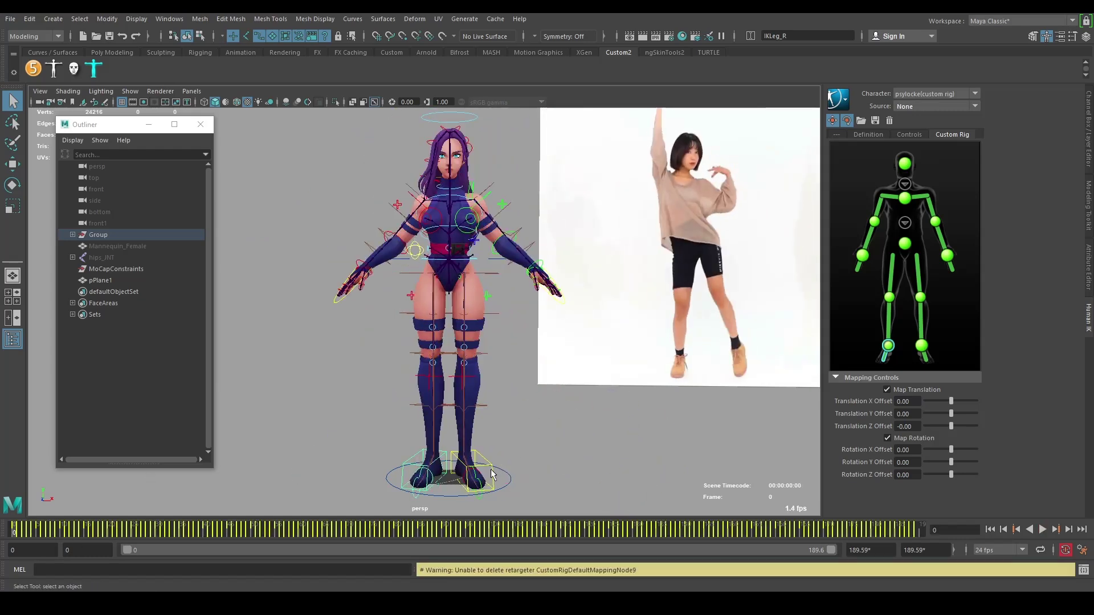
click(541, 446)
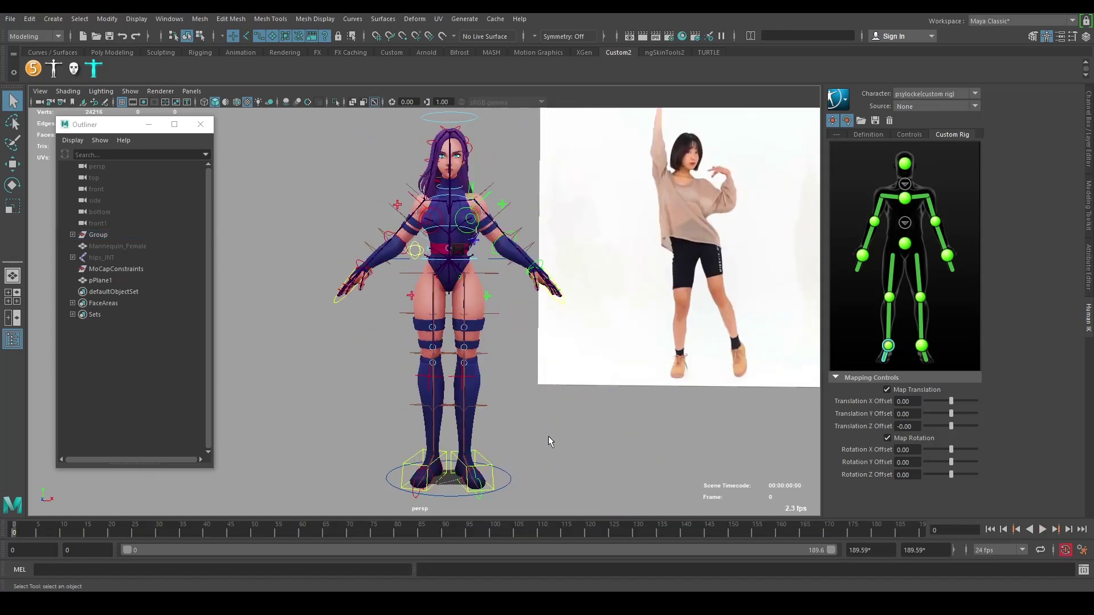